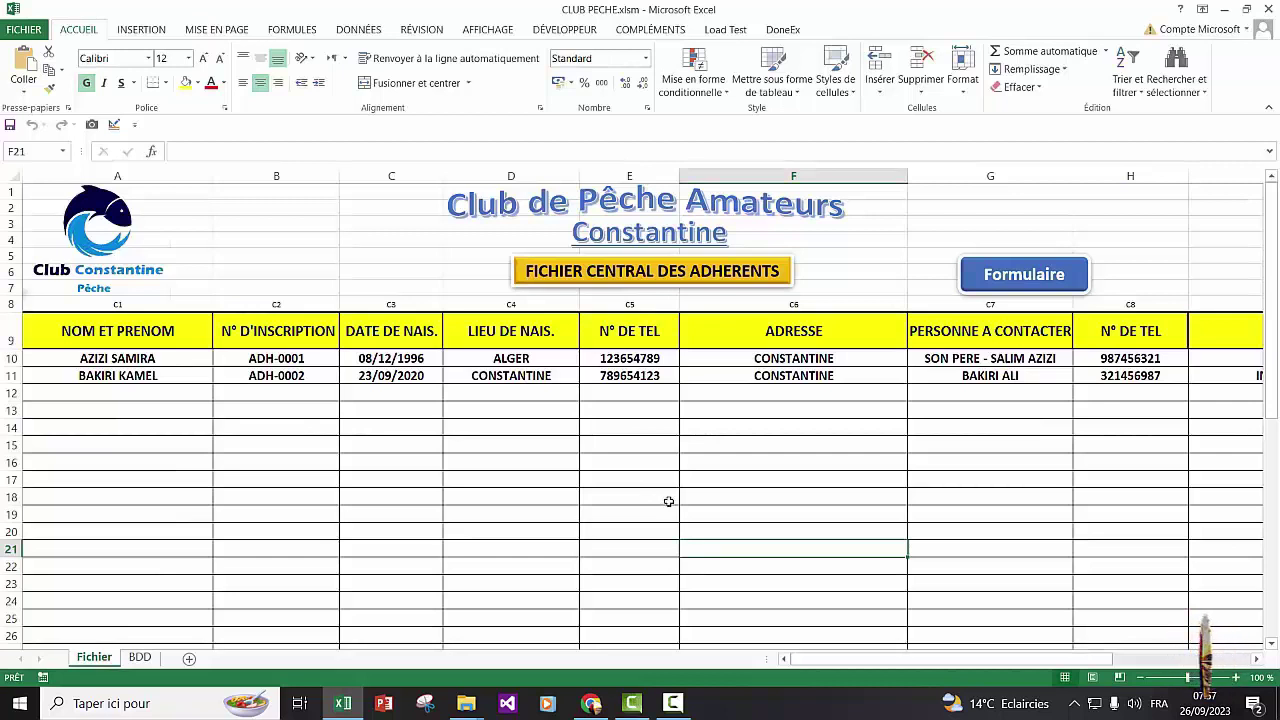
Launch the membership UserForm with Formulaire, then close it to return to the Fichier sheet.
click(1017, 289)
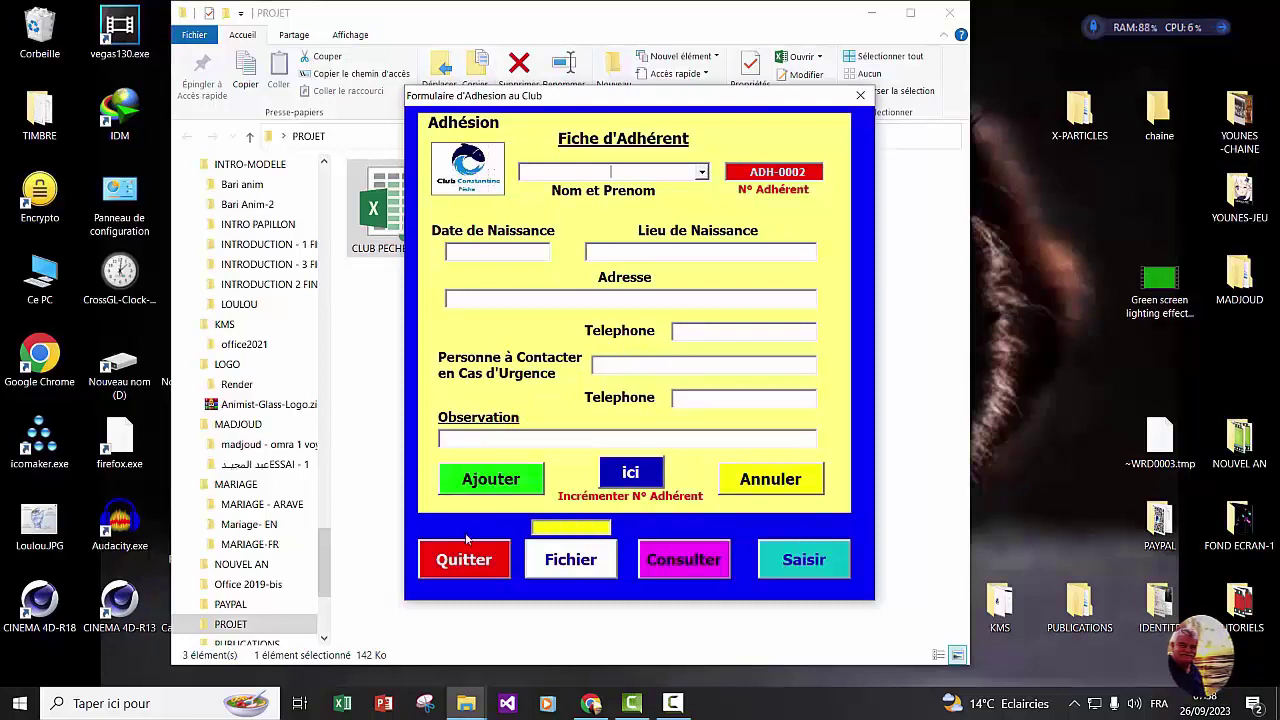
click(567, 561)
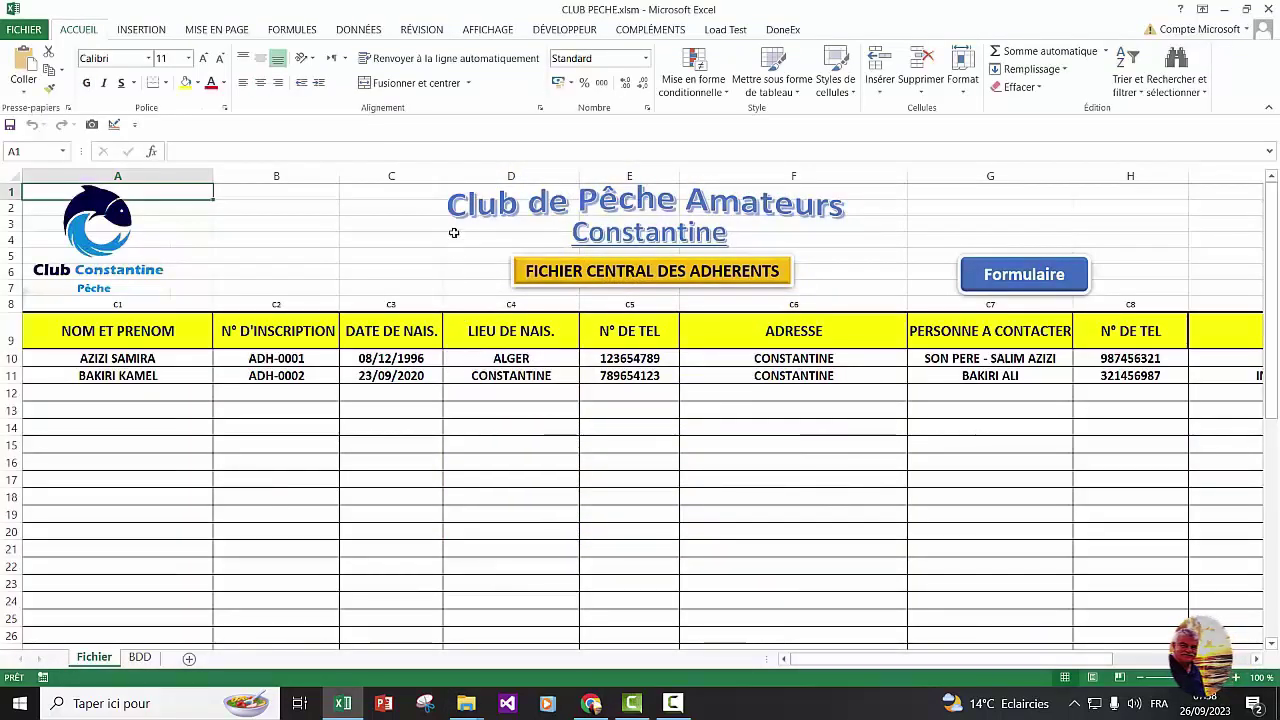
Open the ThisWorkbook code in the VBA editor and select the Workbook object.
click(561, 34)
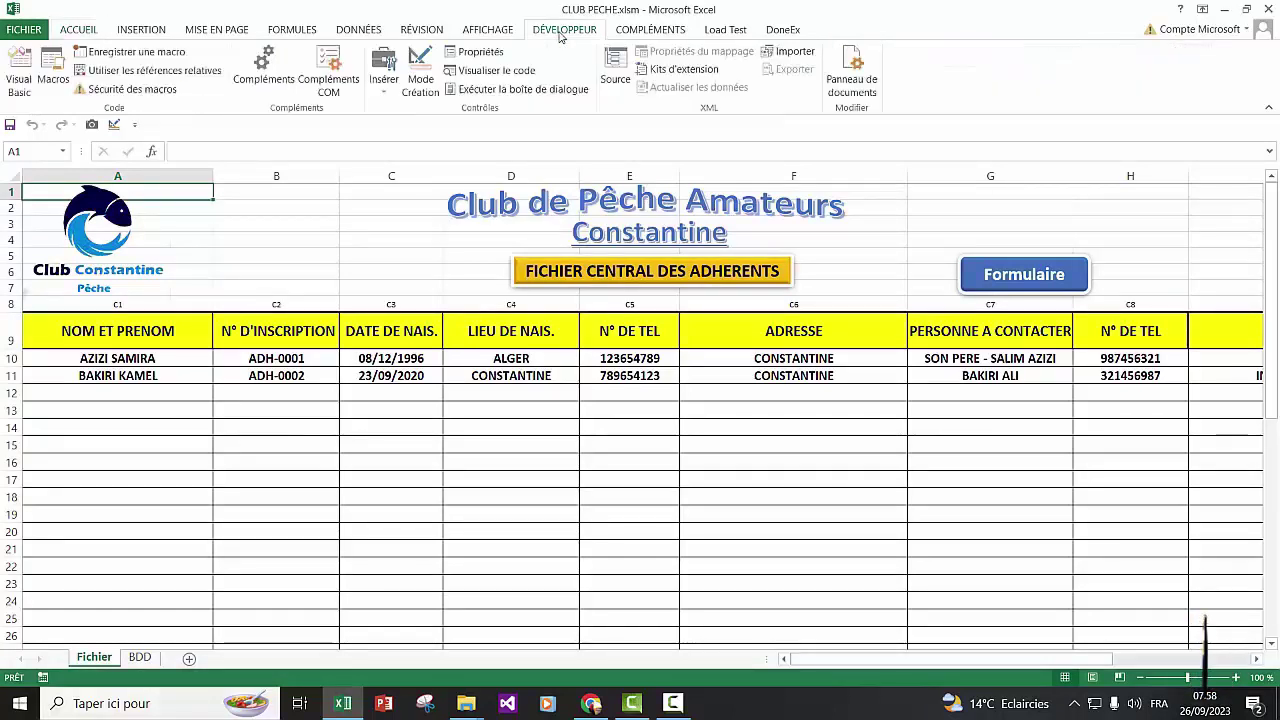
click(12, 78)
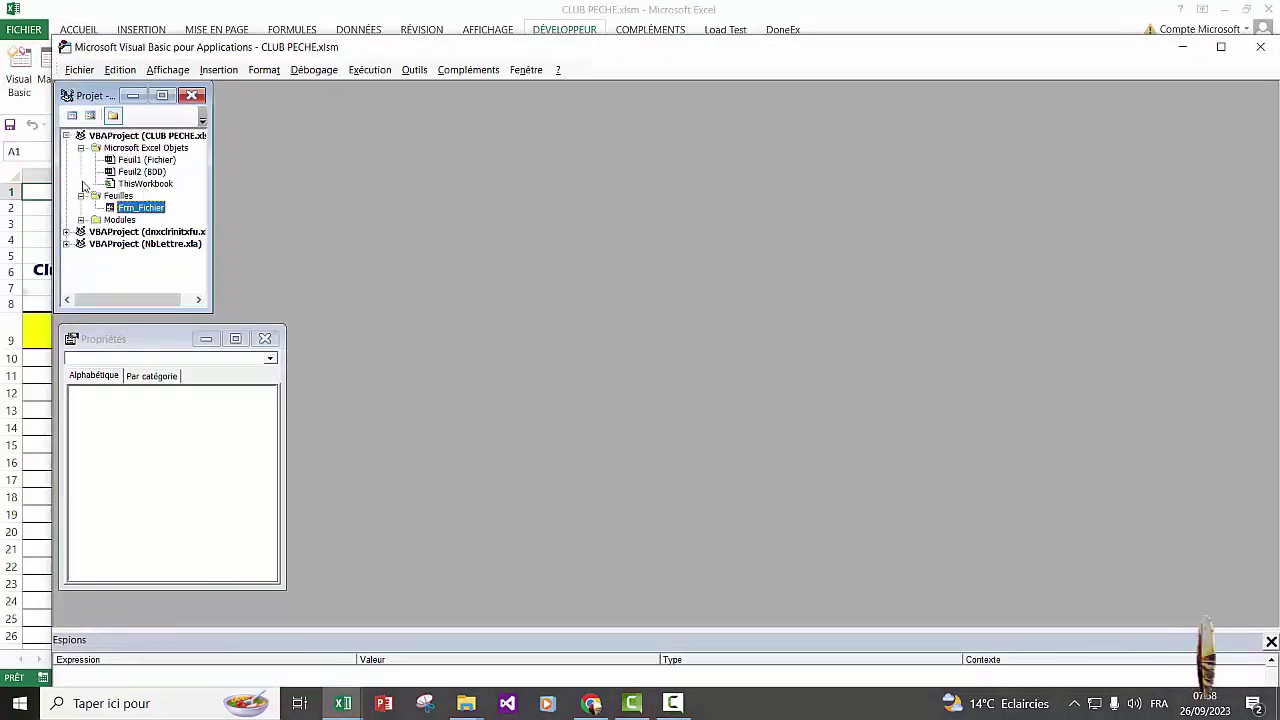
double_click(145, 184)
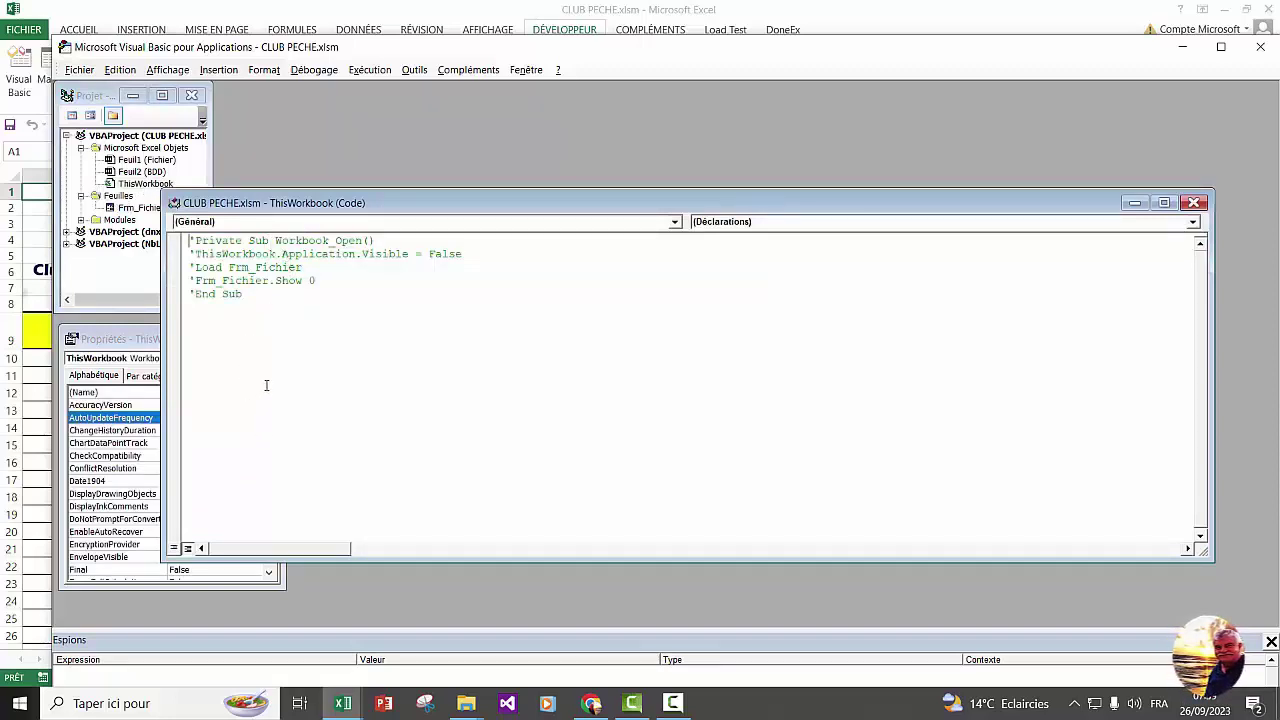
click(673, 224)
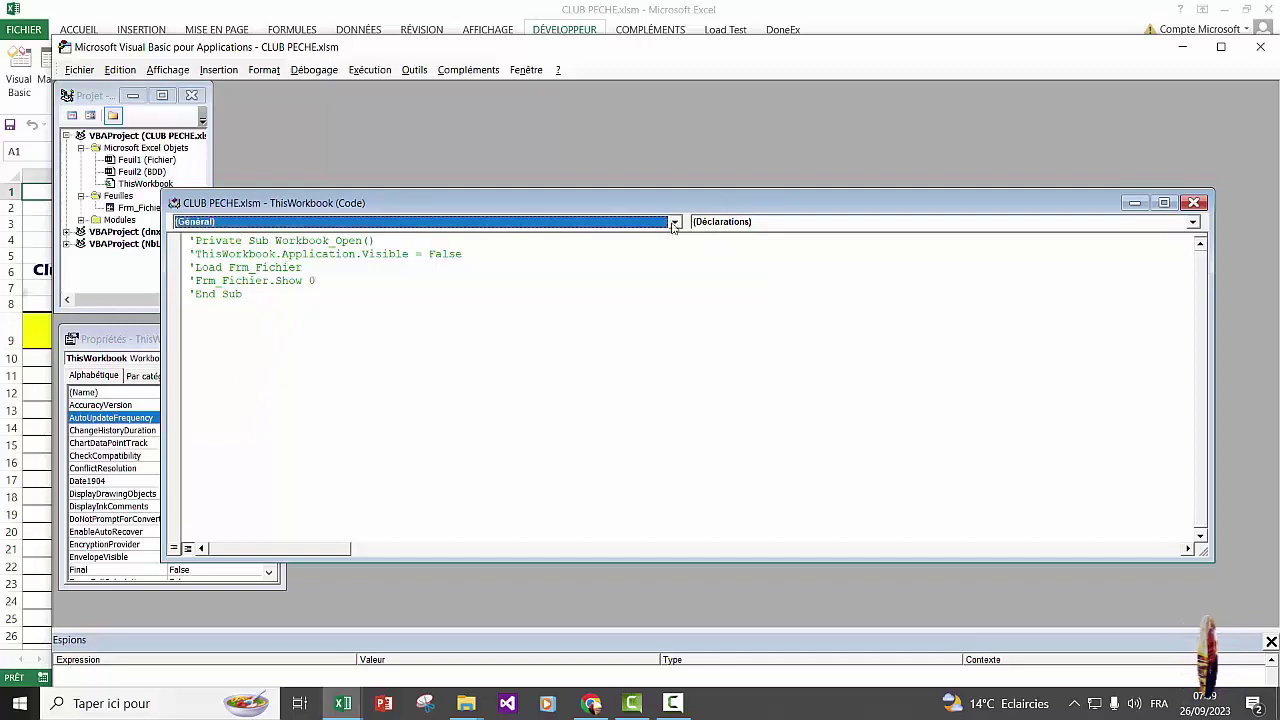
click(675, 224)
click(205, 247)
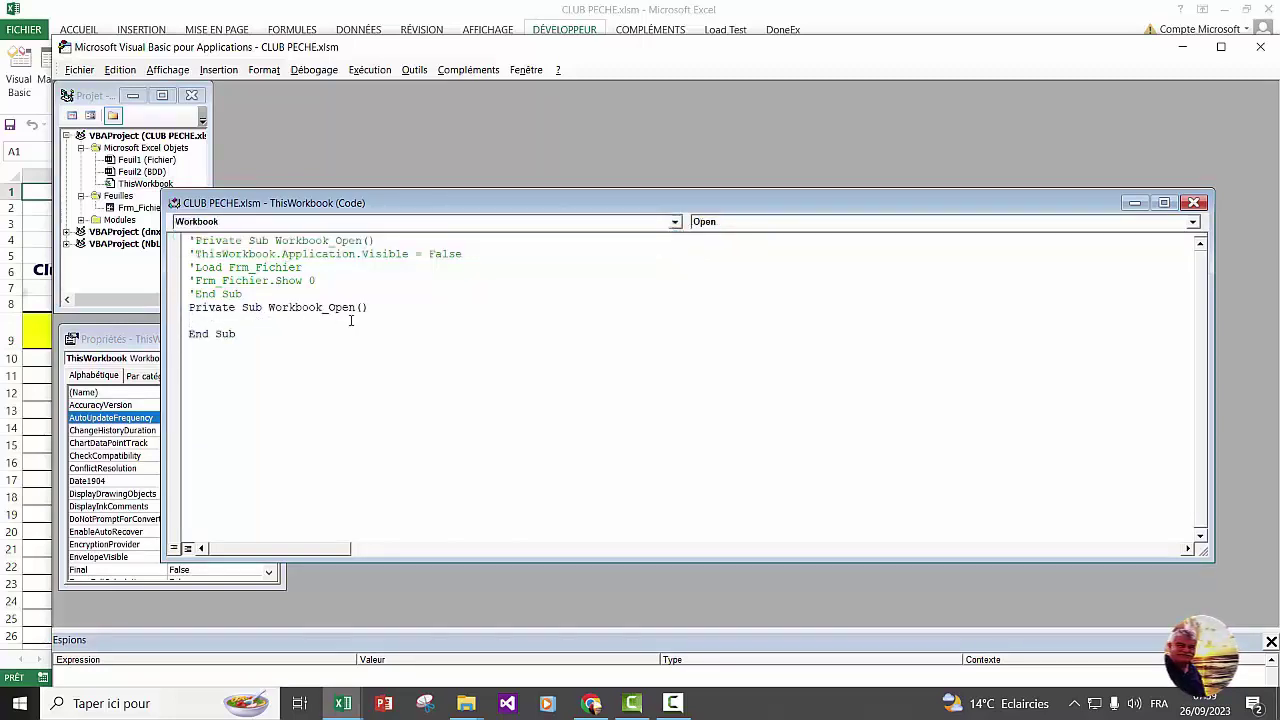
Uncomment the Workbook_Open lines that hide Excel and load and show Frm_Fichier, removing the empty stub.
key(Up)
key(Up)
key(Up)
key(Delete)
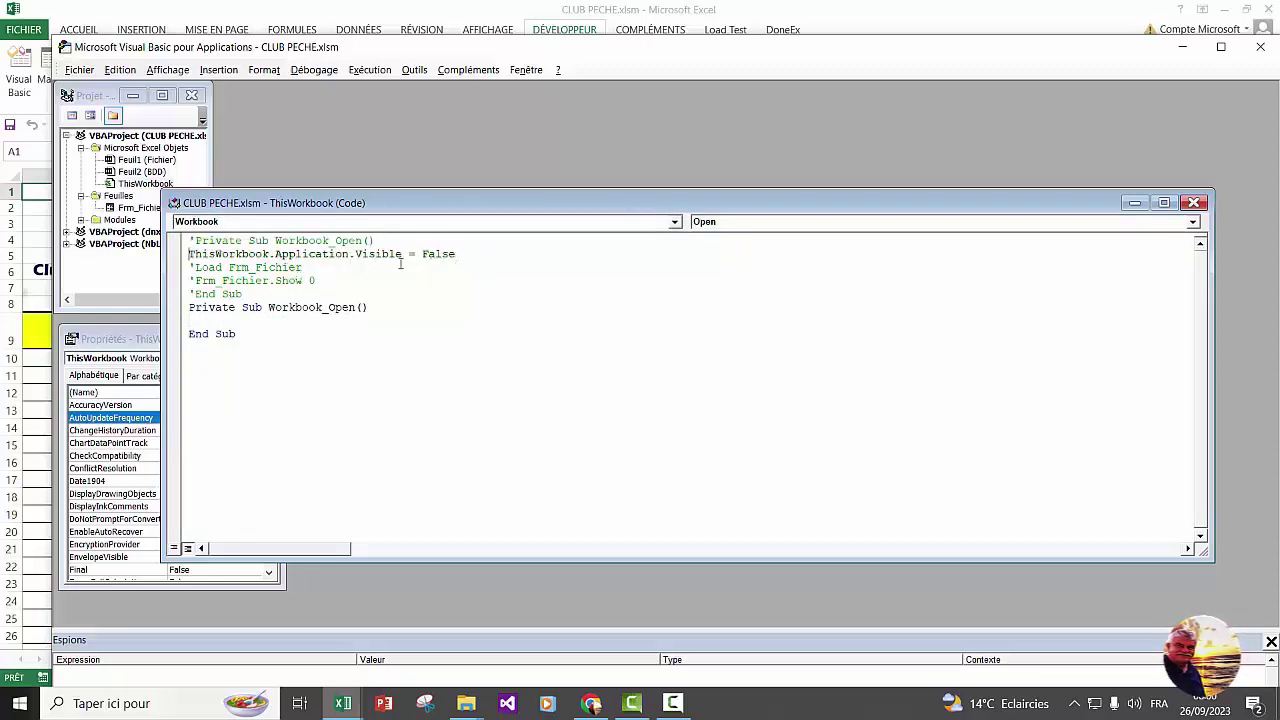
click(218, 284)
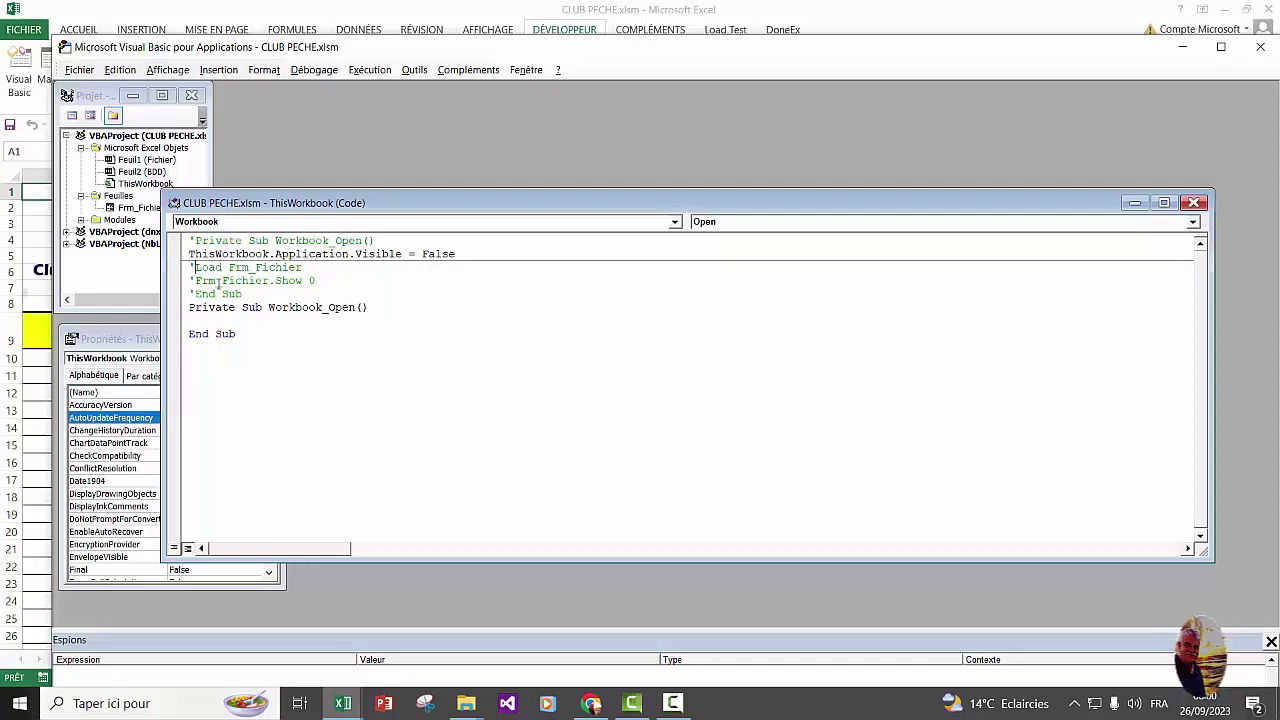
key(BackSpace)
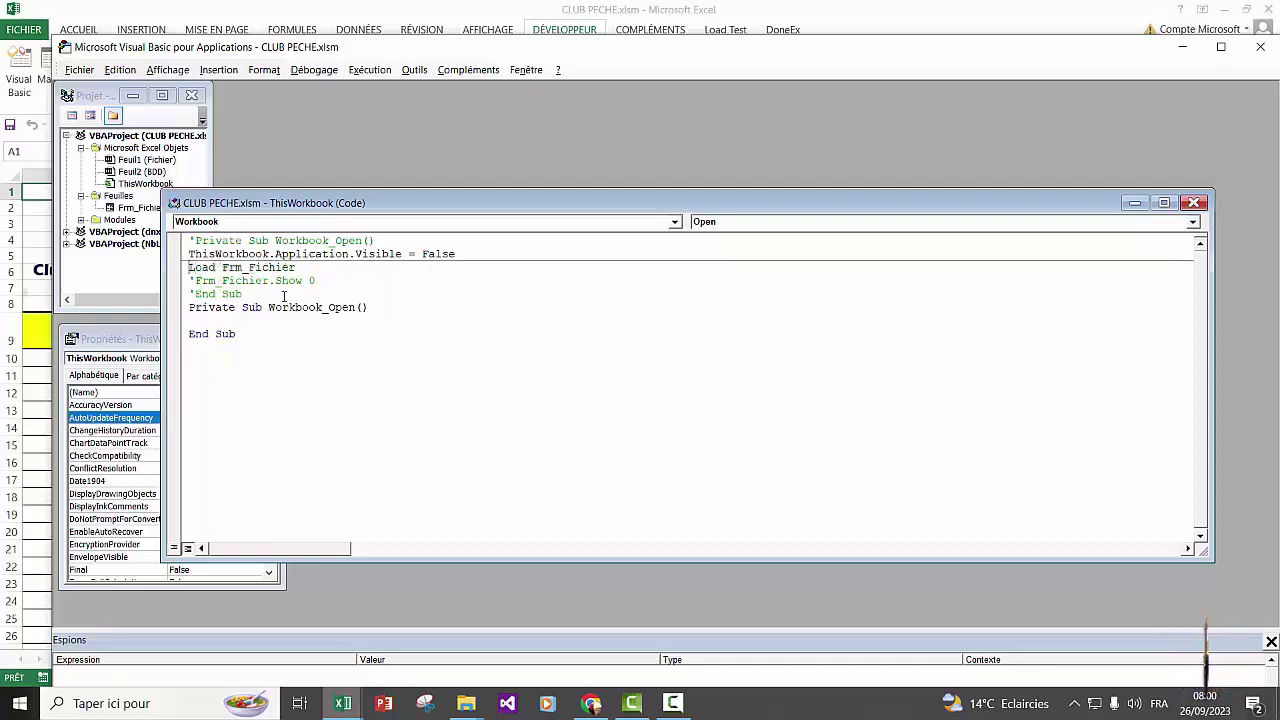
click(205, 293)
key(Home)
key(Delete)
key(Up)
key(Home)
key(Delete)
key(Up)
key(Up)
key(Up)
key(Home)
key(Delete)
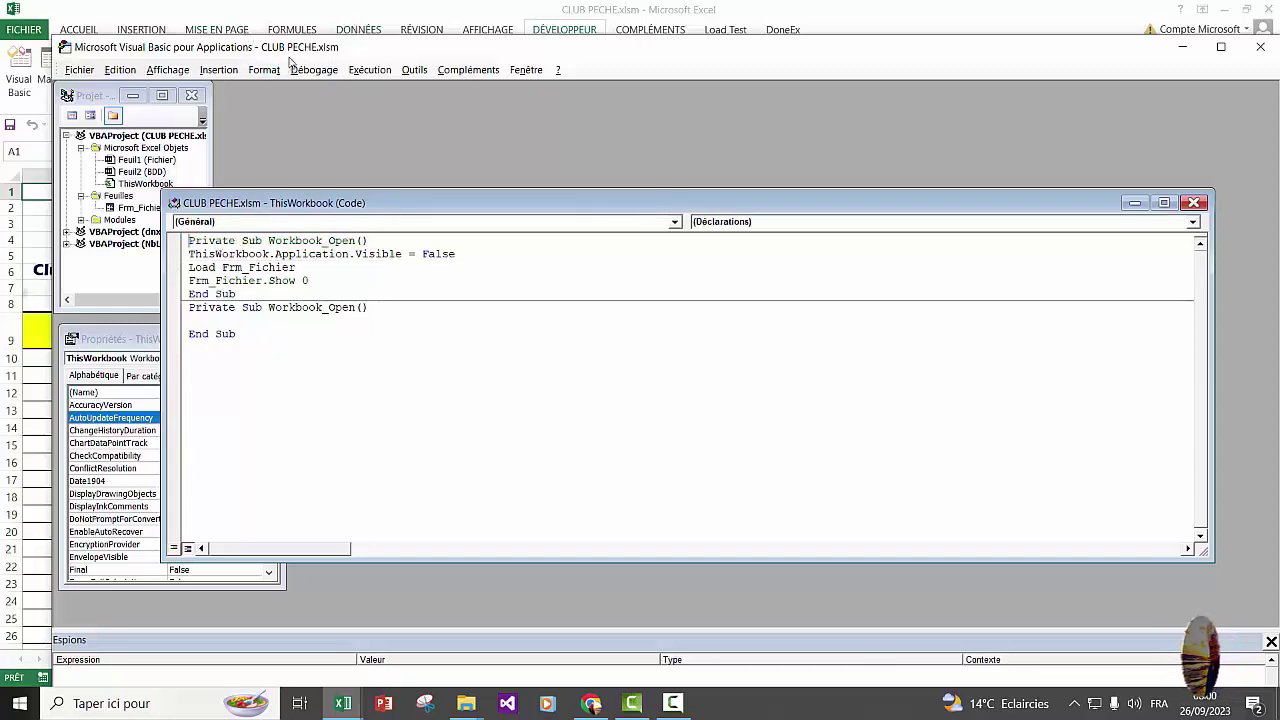
key(ctrl+z)
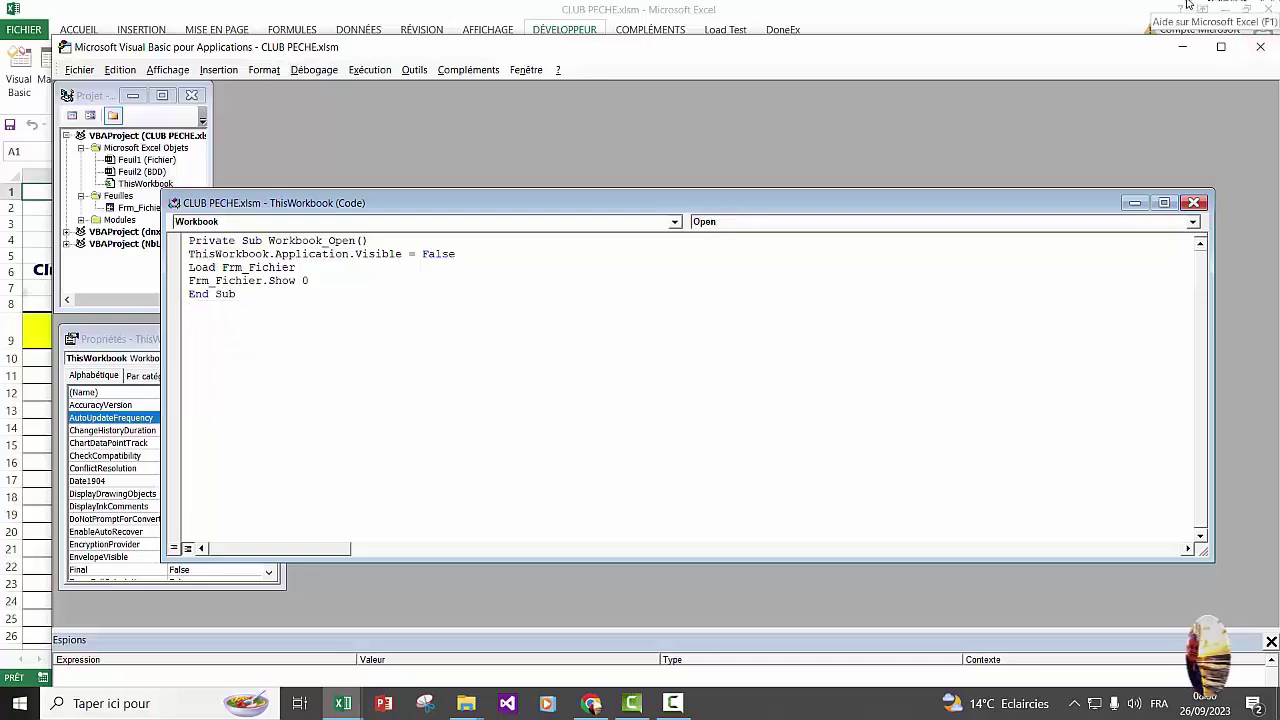
Open the Frm_Fichier form design and the Fichier button's click code.
click(1193, 202)
click(141, 207)
double_click(141, 207)
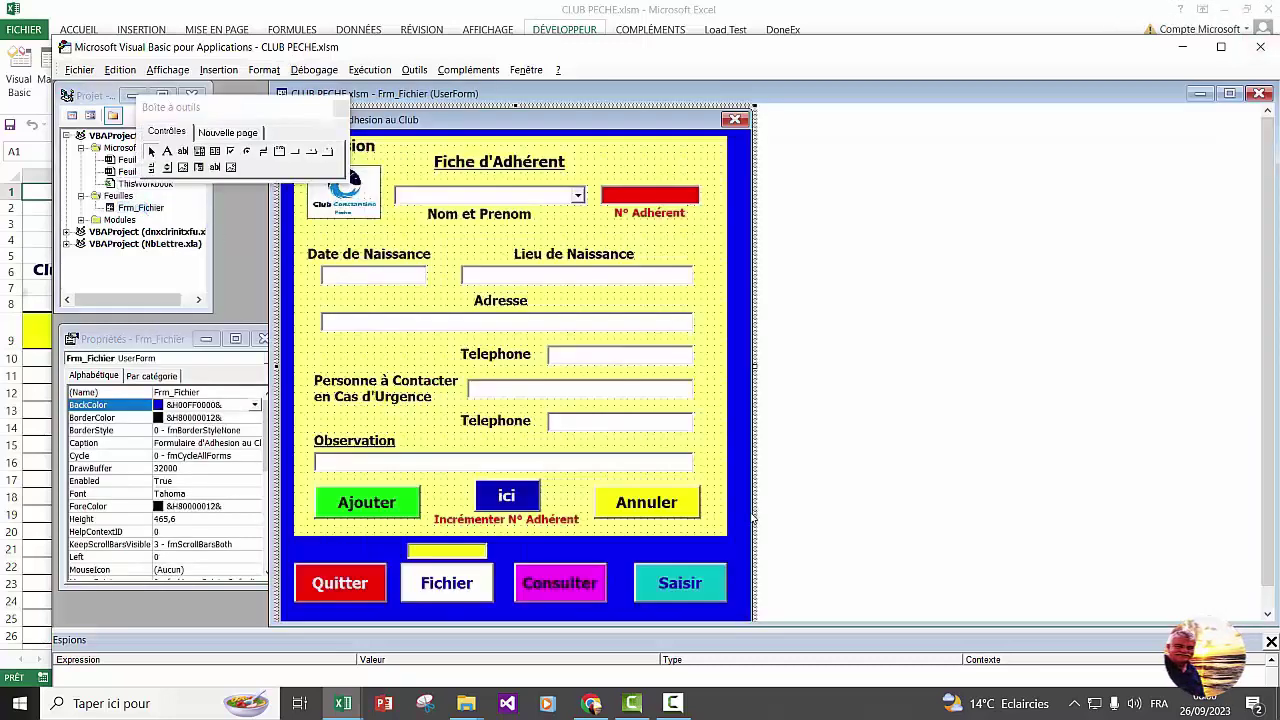
click(436, 554)
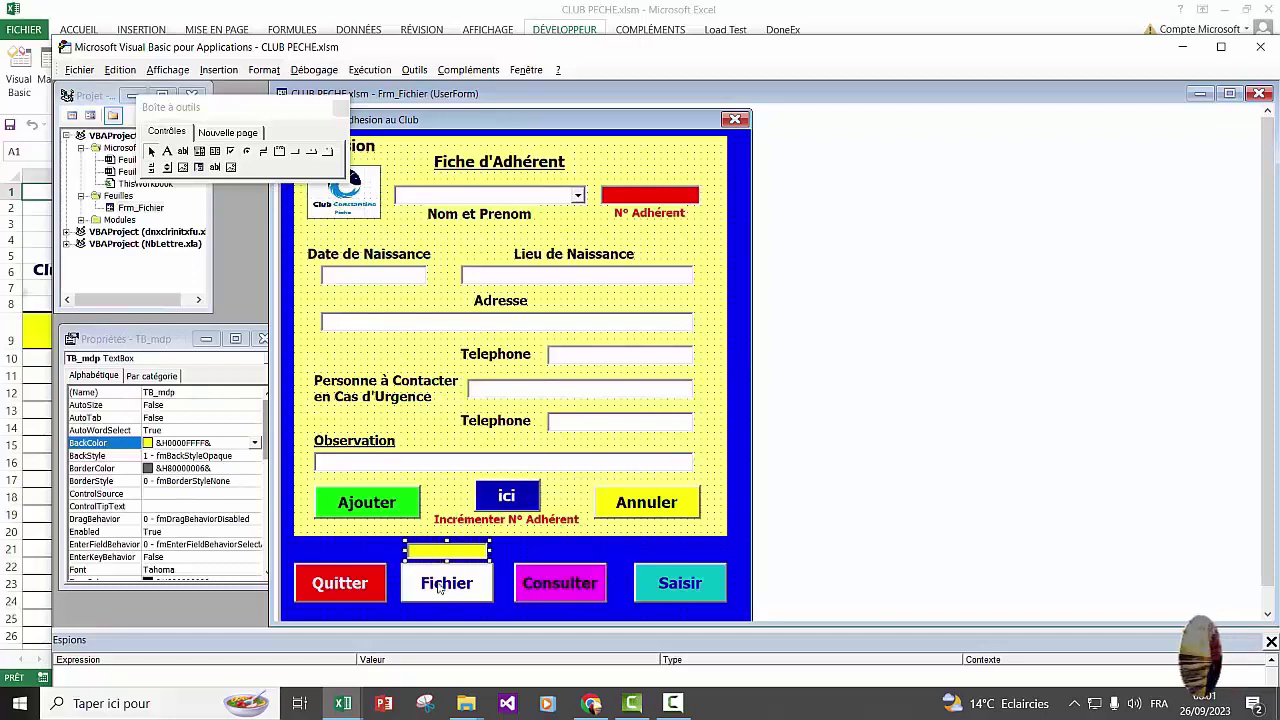
click(438, 588)
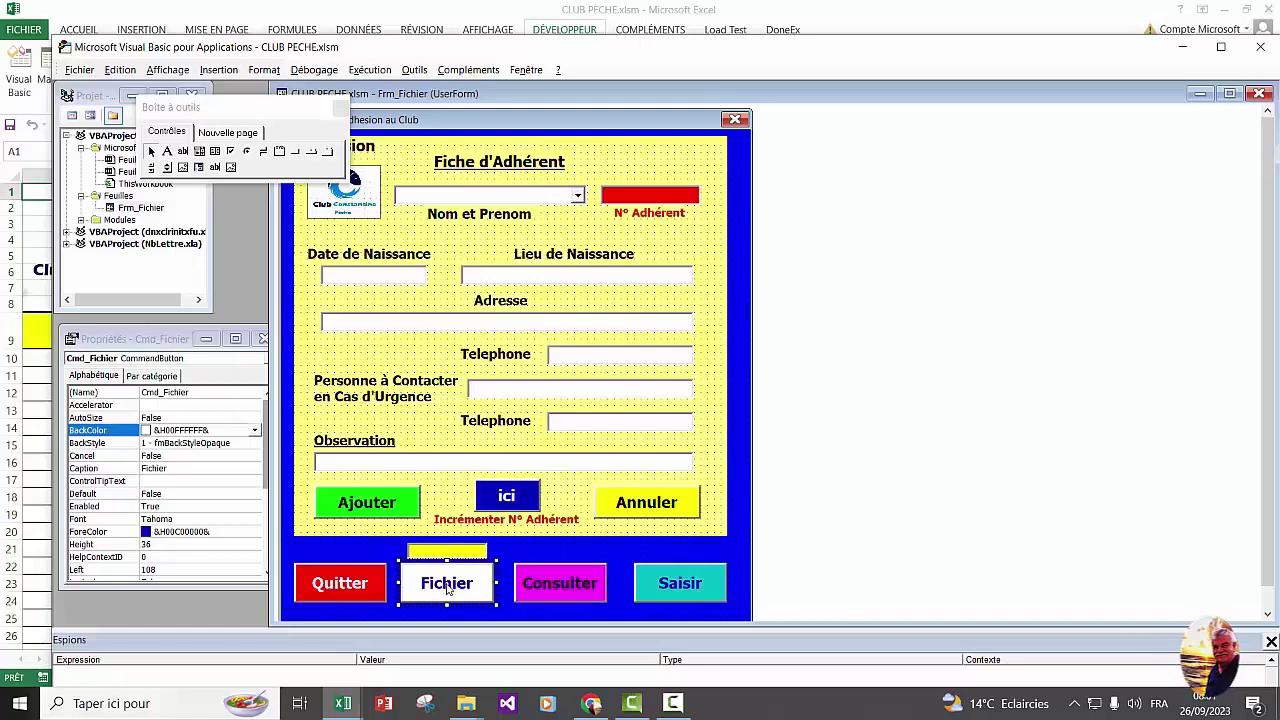
double_click(447, 588)
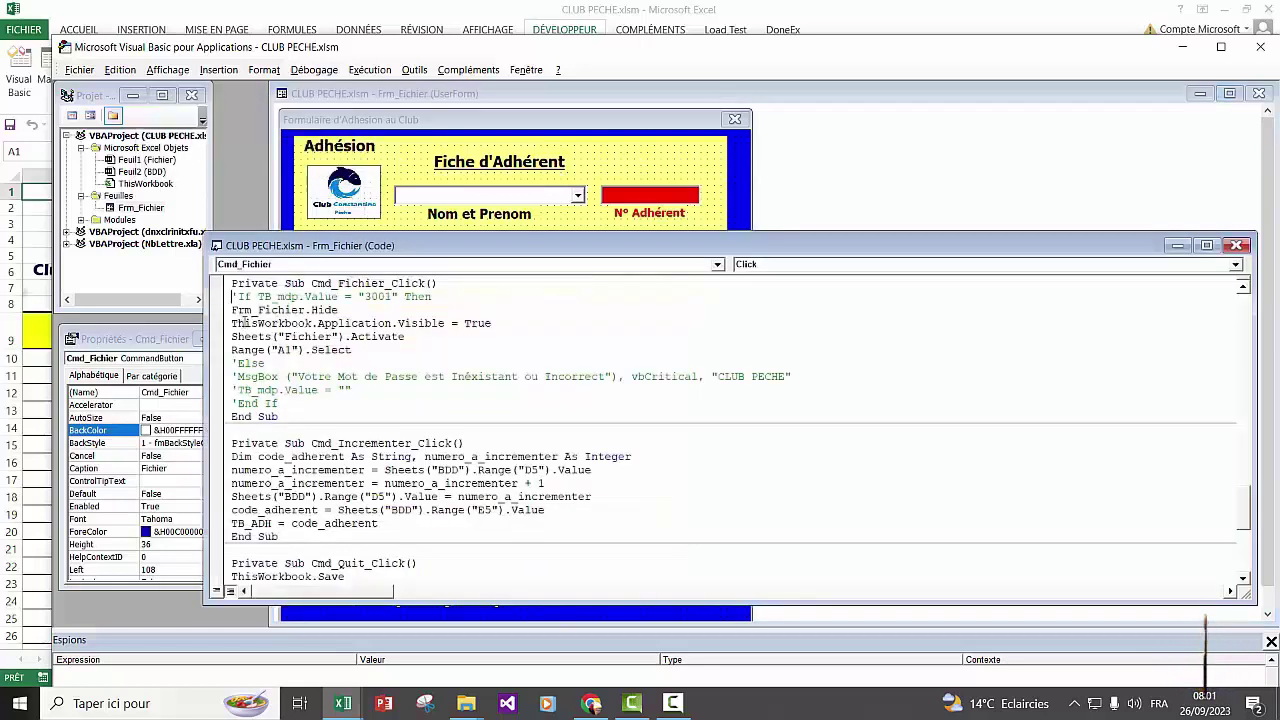
Uncomment the password If, Else, MsgBox and End If lines, then return to the form design.
key(BackSpace)
click(261, 314)
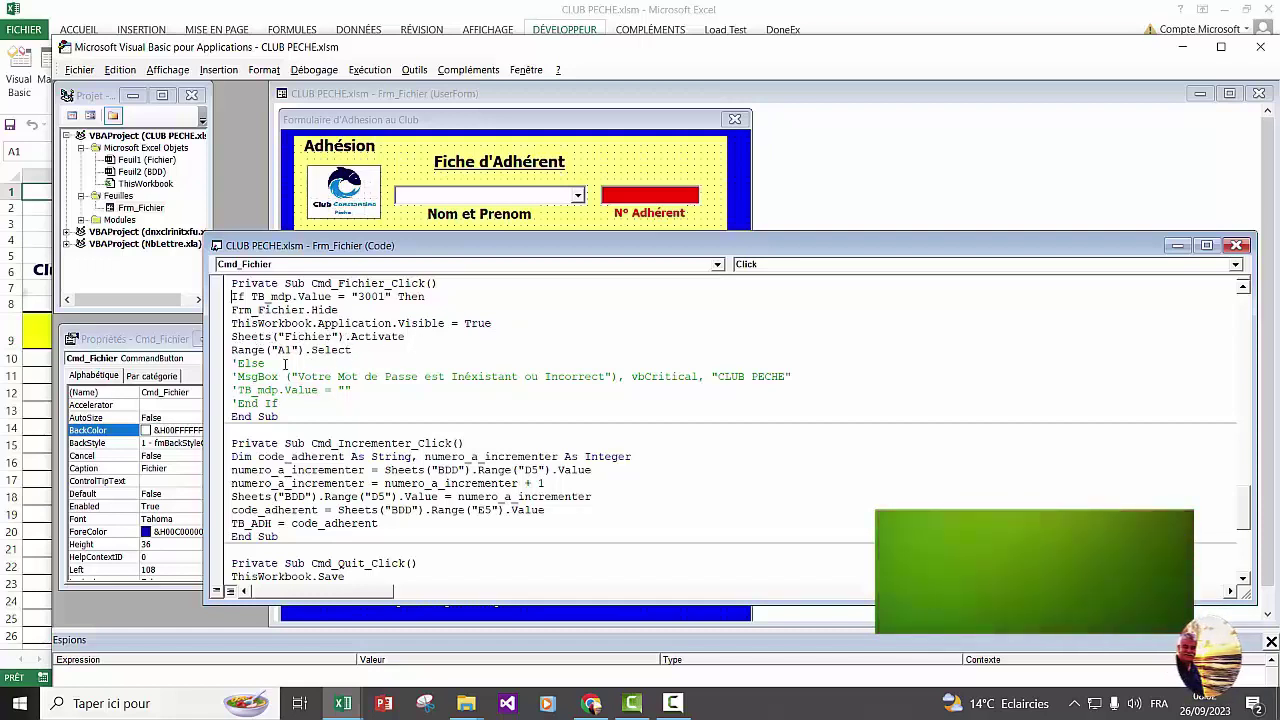
key(Down)
key(Down)
key(Down)
key(Delete)
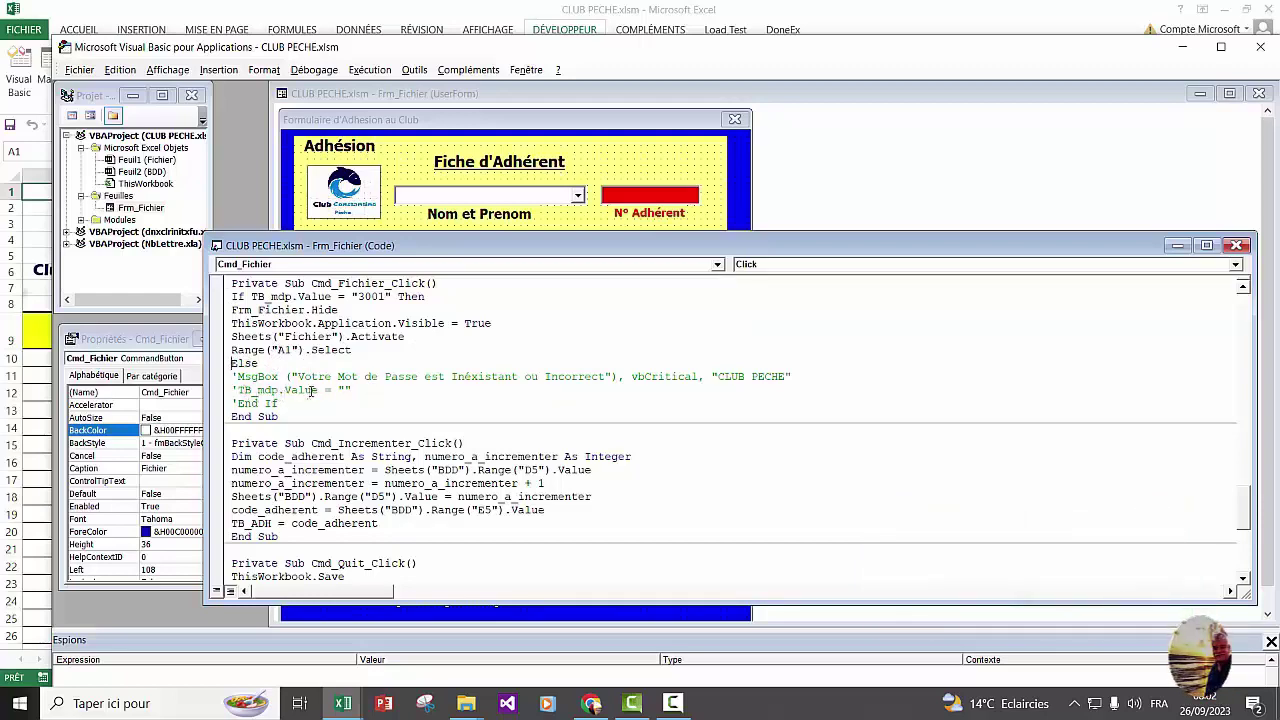
scroll(366, 390, up, 2)
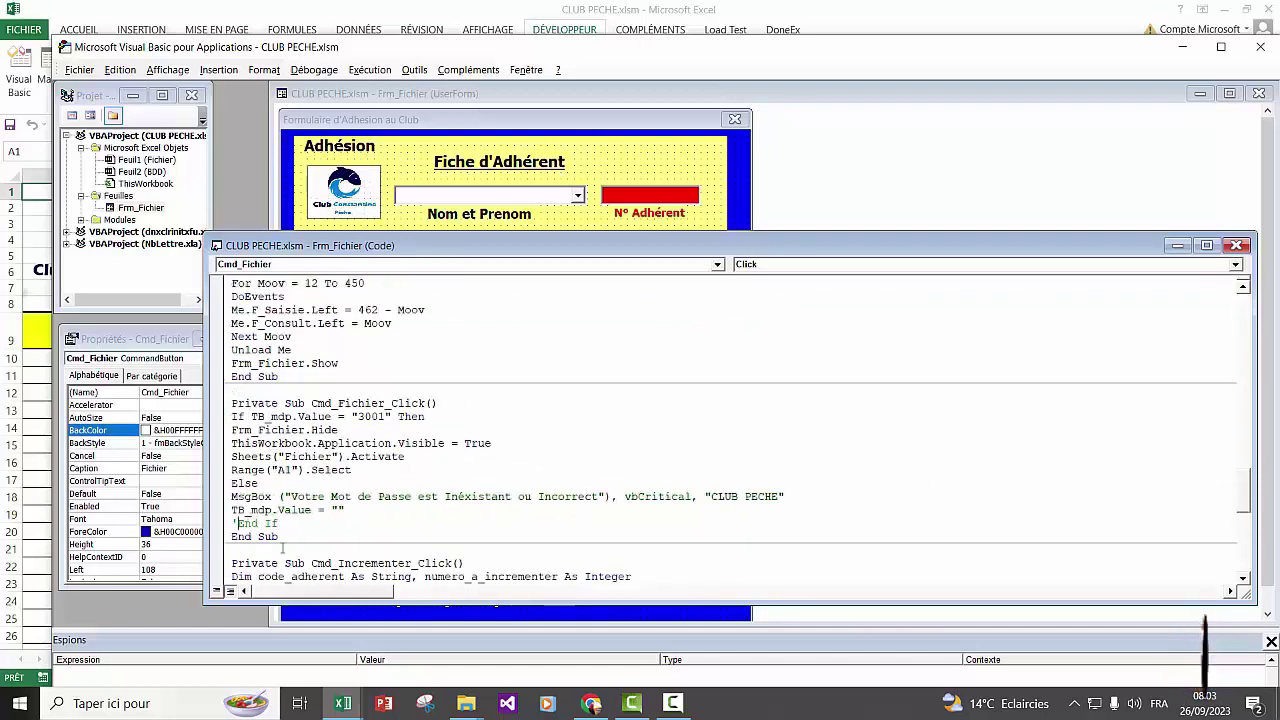
key(BackSpace)
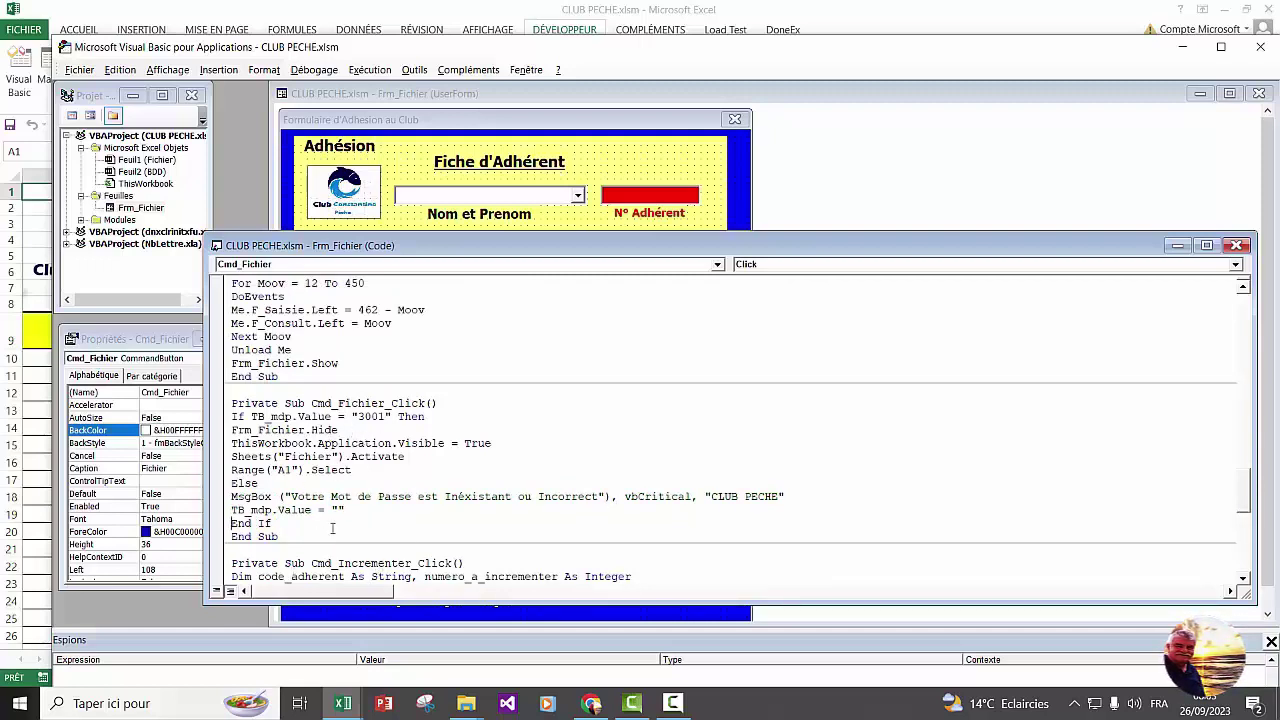
key(shift+F7)
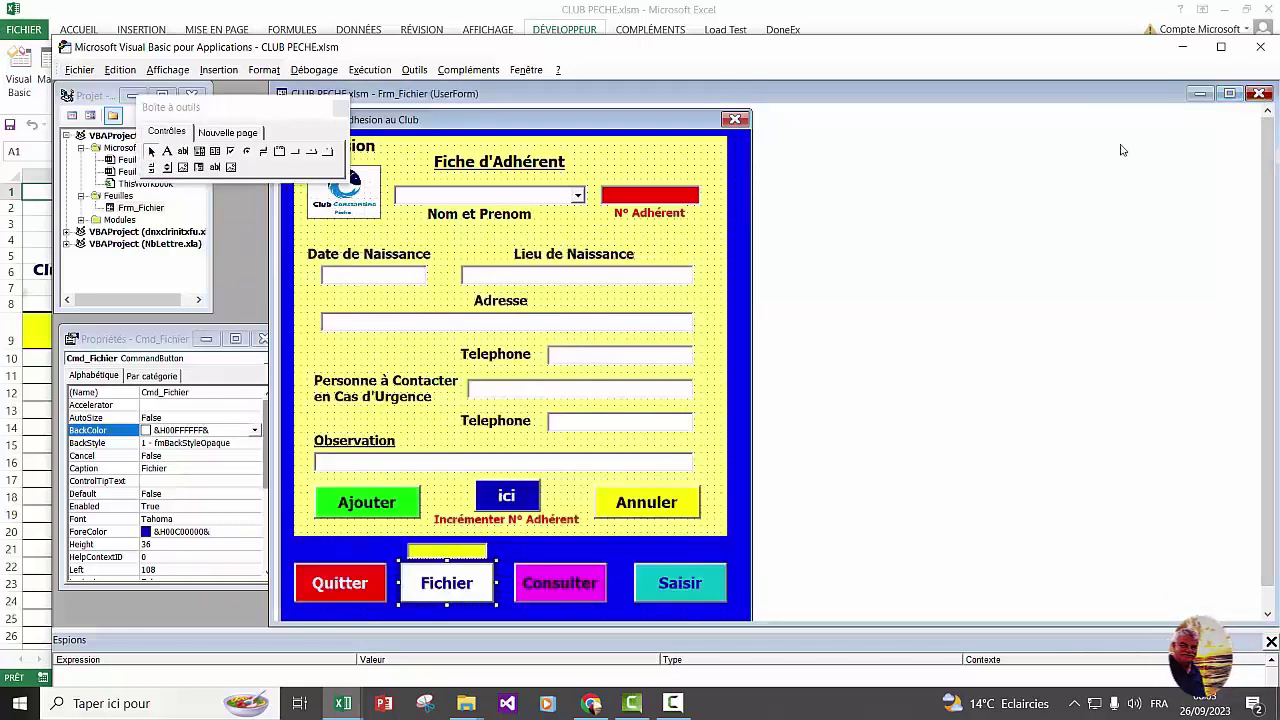
Close the VBA windows, view the first member's record via Consulter and Ouvrir, then return to Saisir.
click(1260, 93)
click(1260, 47)
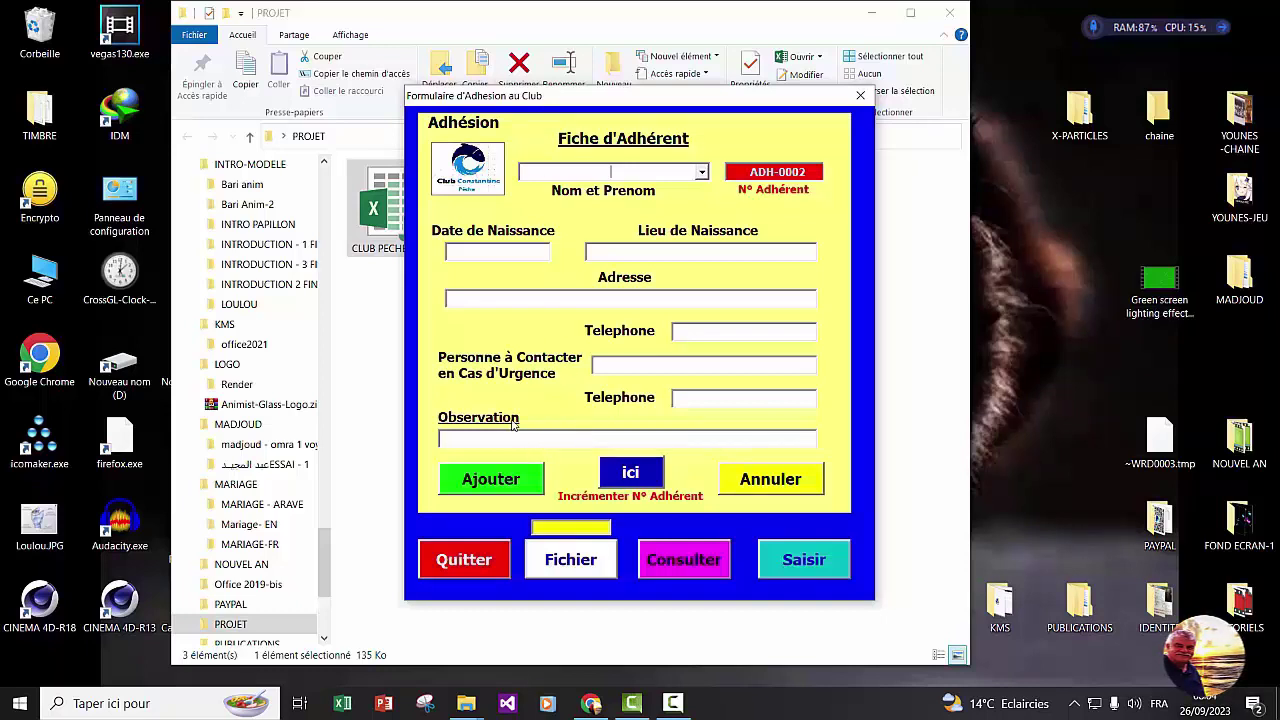
click(679, 566)
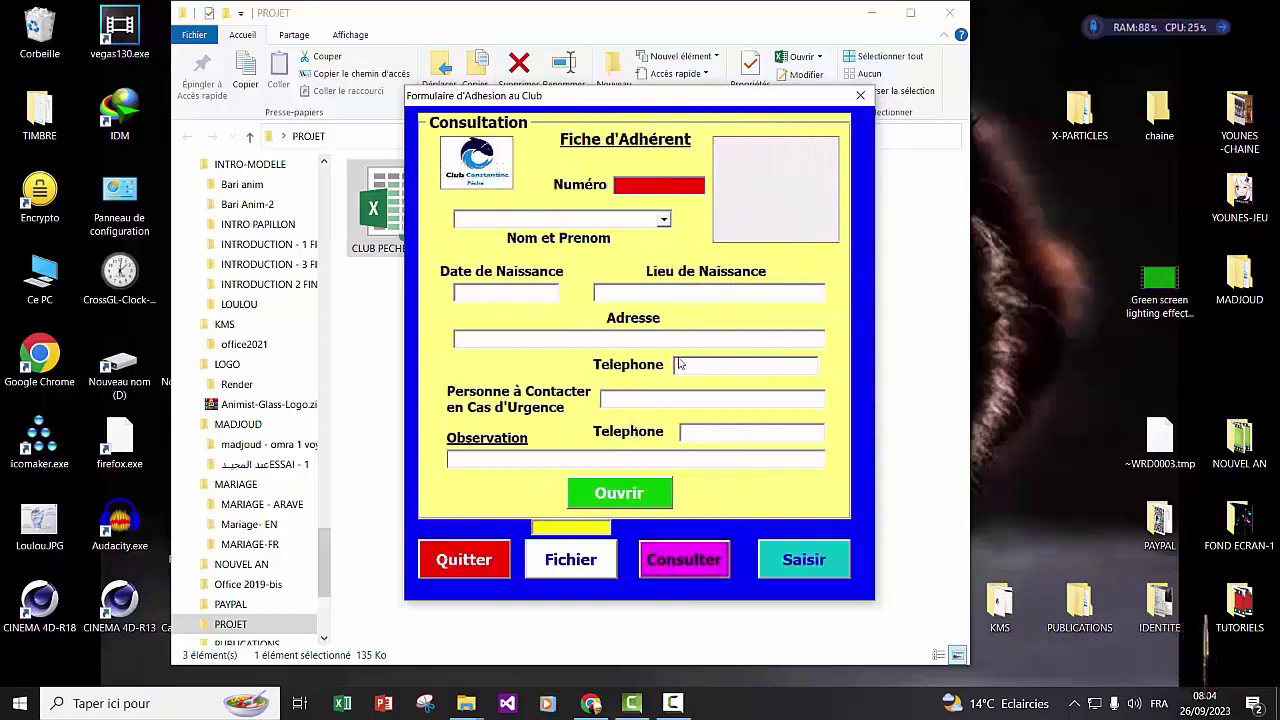
click(664, 222)
click(598, 238)
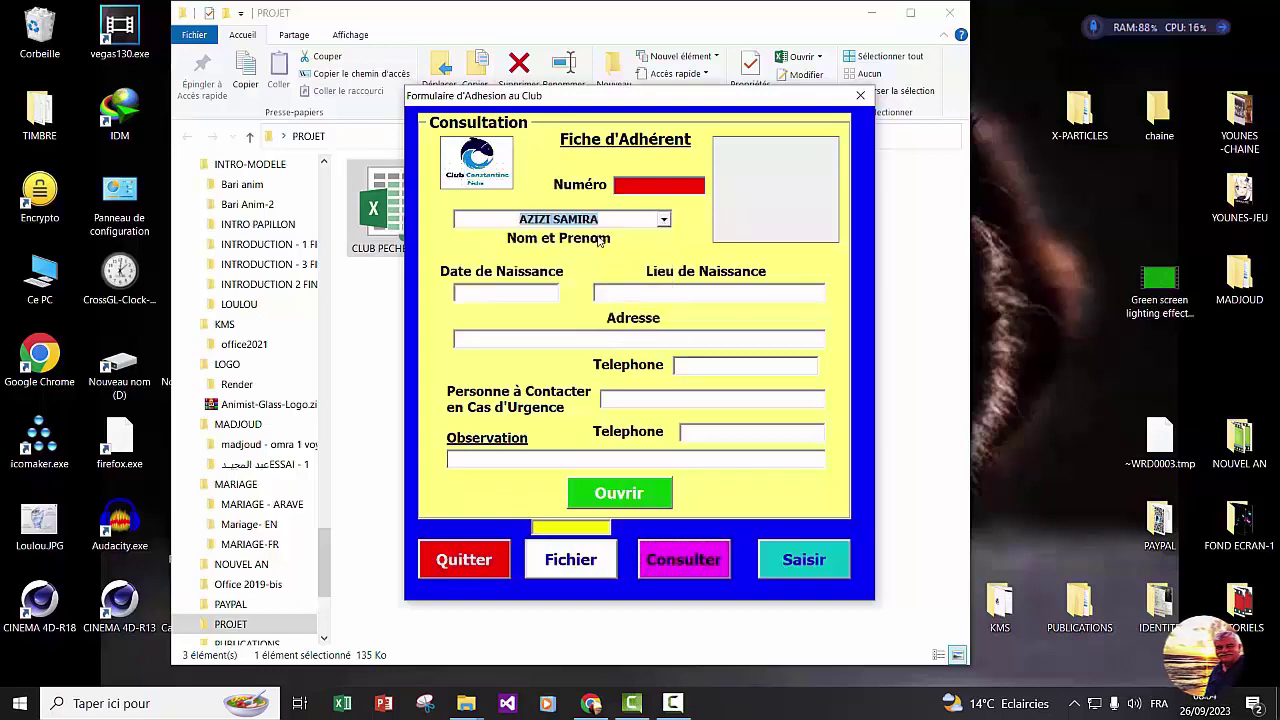
click(621, 493)
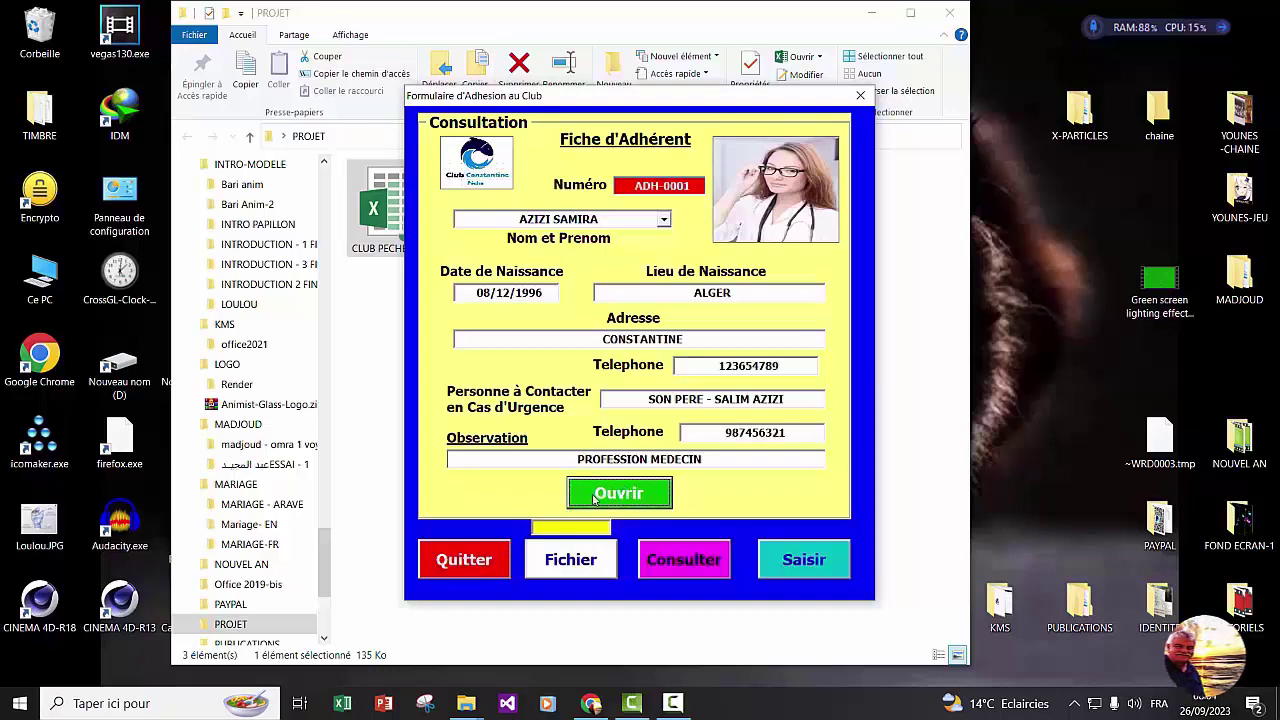
click(812, 566)
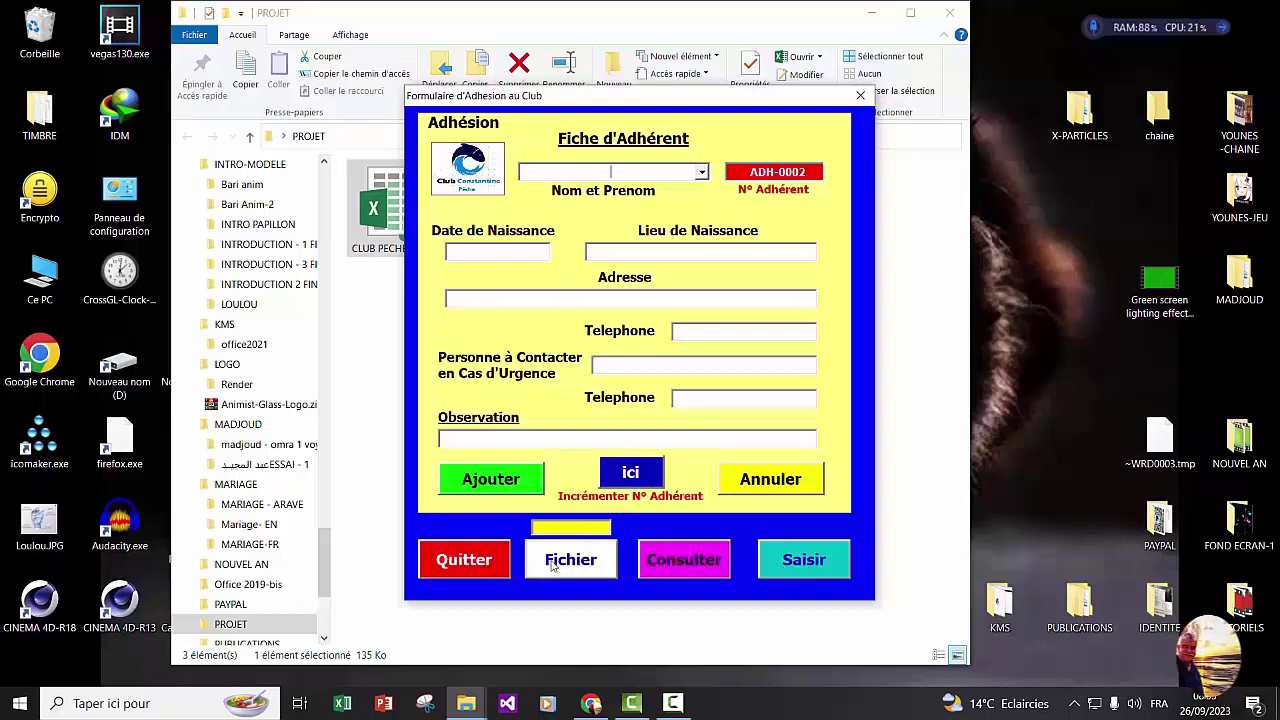
Unlock the member list by retyping the password after the incorrect-password errors.
click(551, 566)
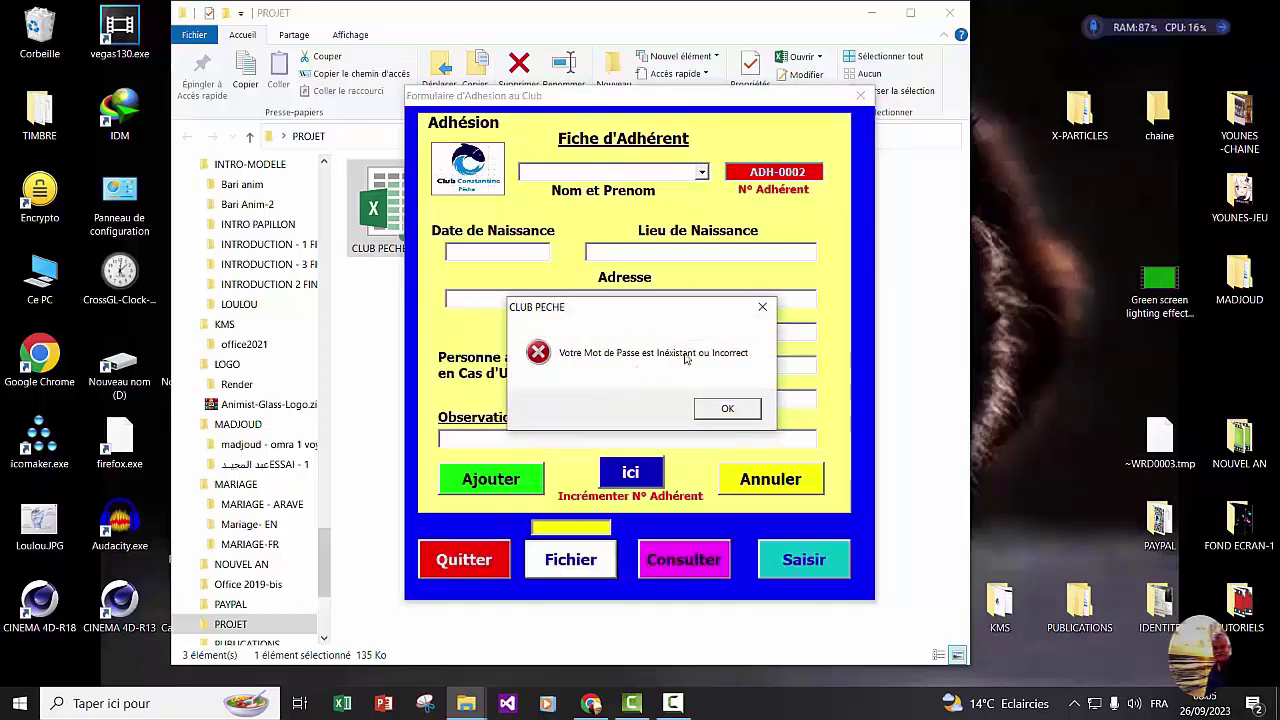
click(728, 407)
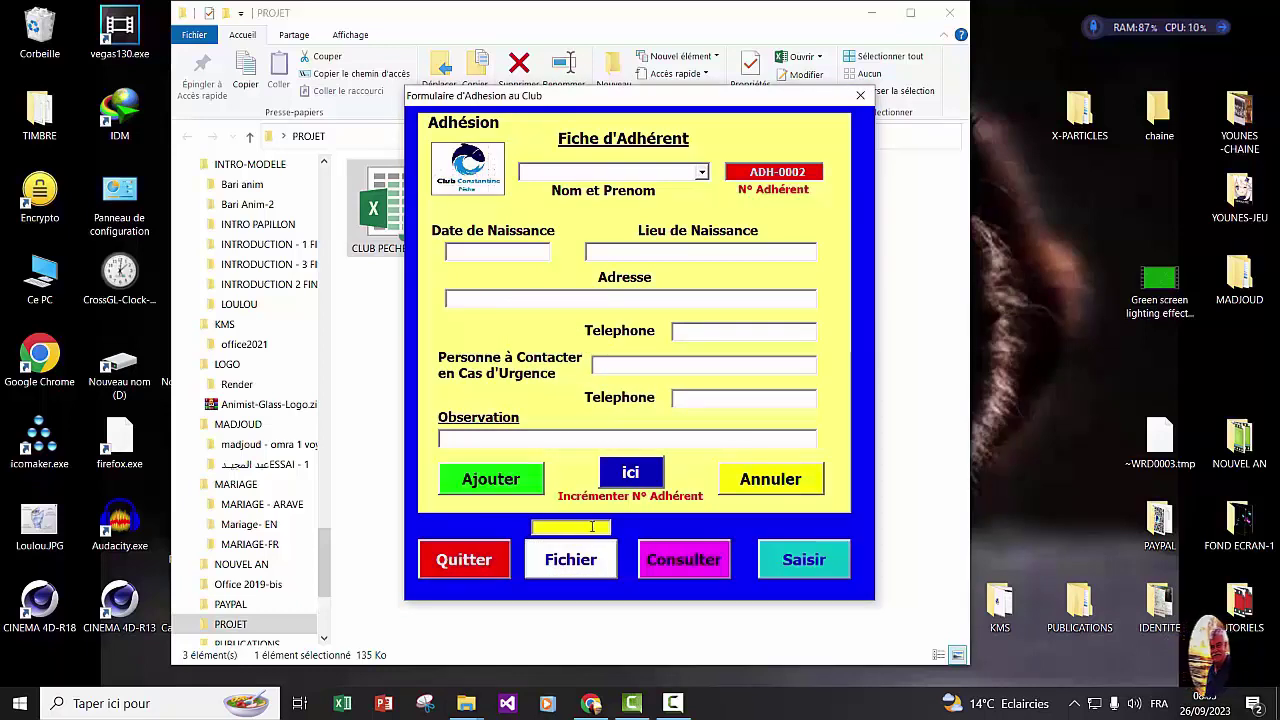
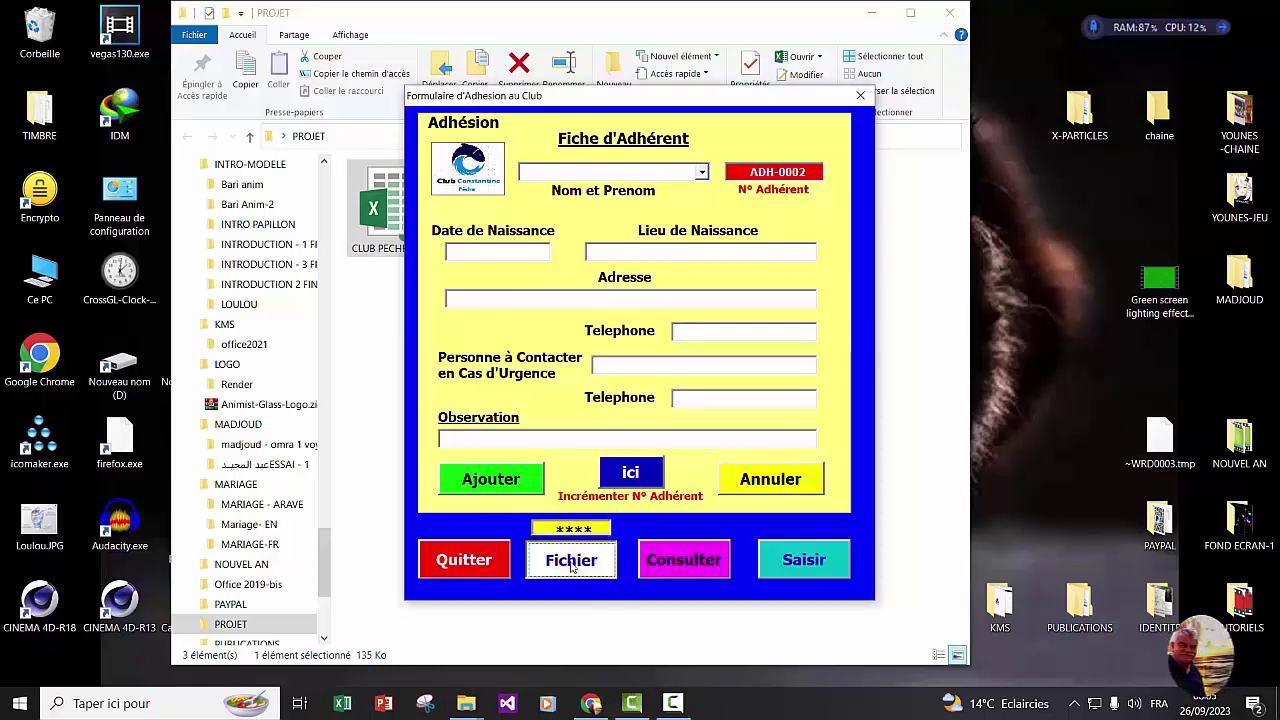
click(572, 568)
key(Return)
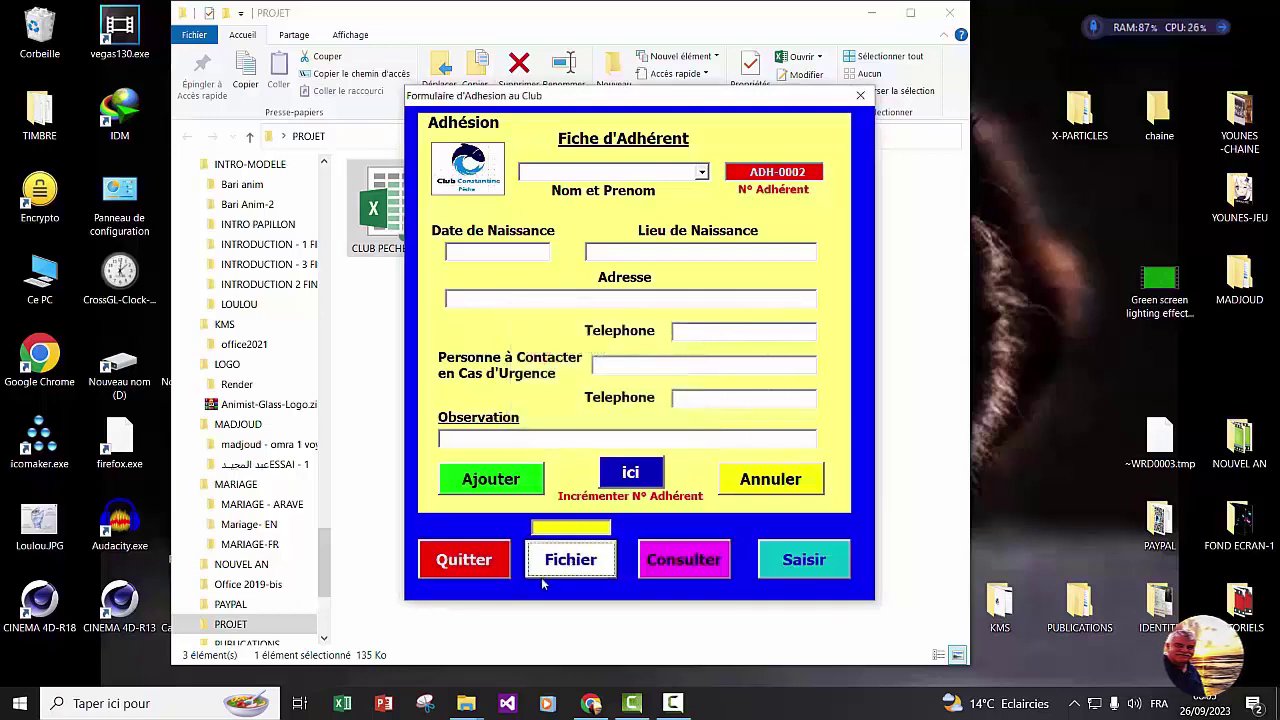
click(572, 528)
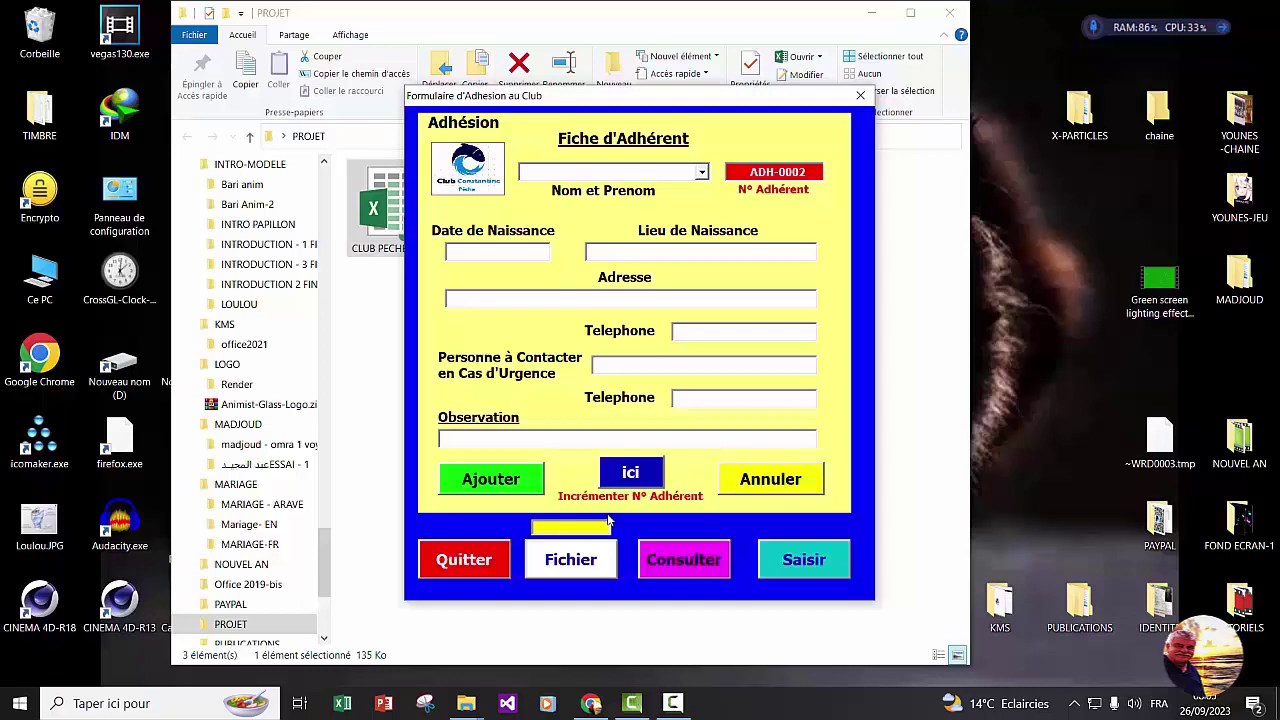
text(234)
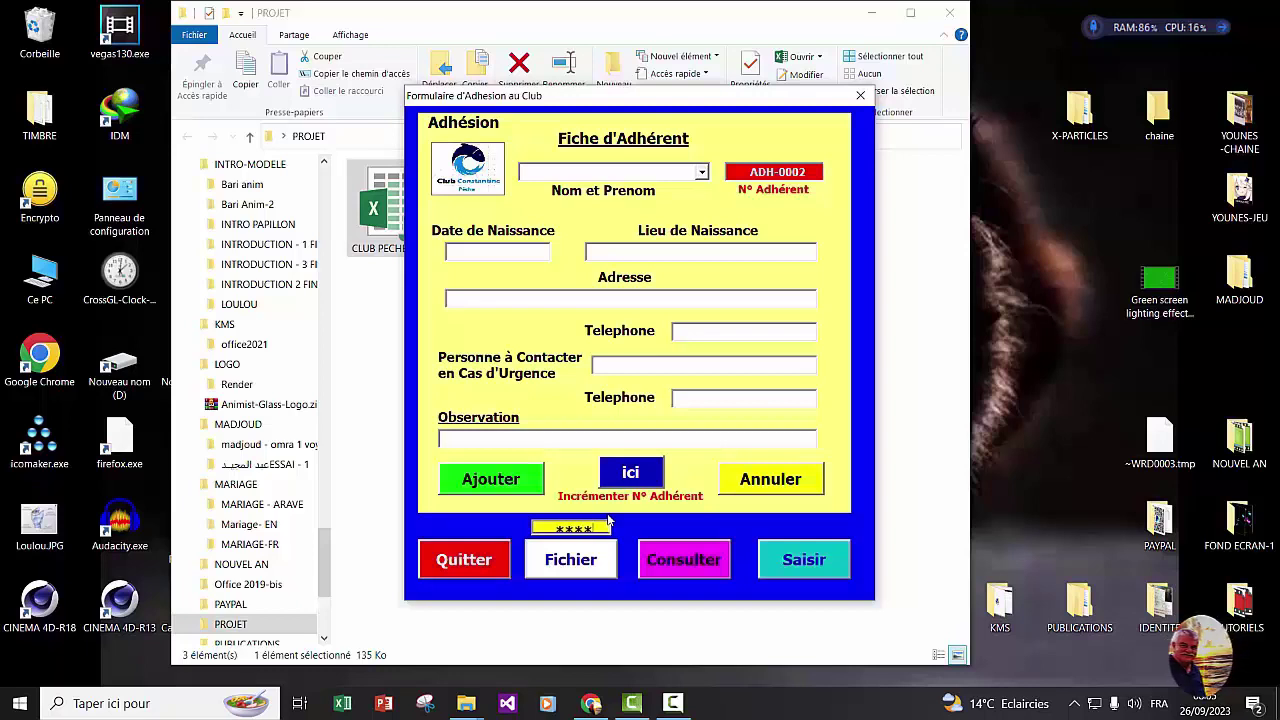
click(572, 564)
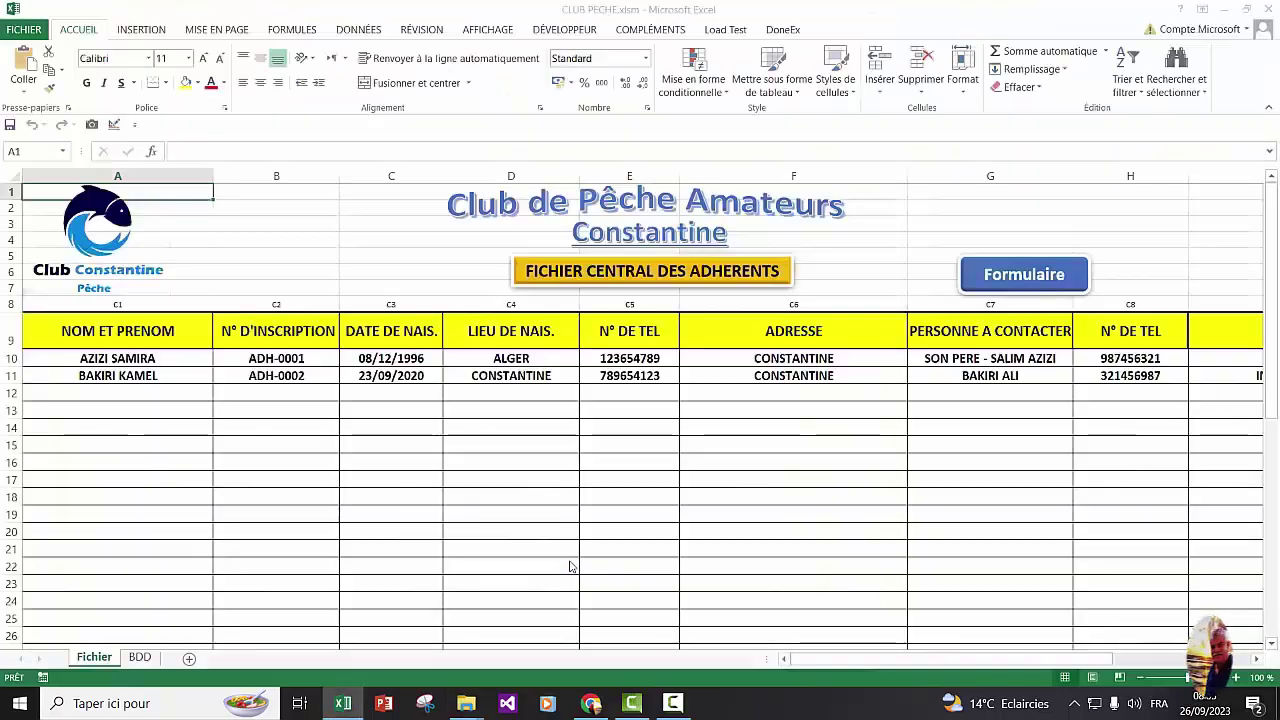
Review the BDD sheet, go back to Fichier, and reopen the membership form.
click(138, 658)
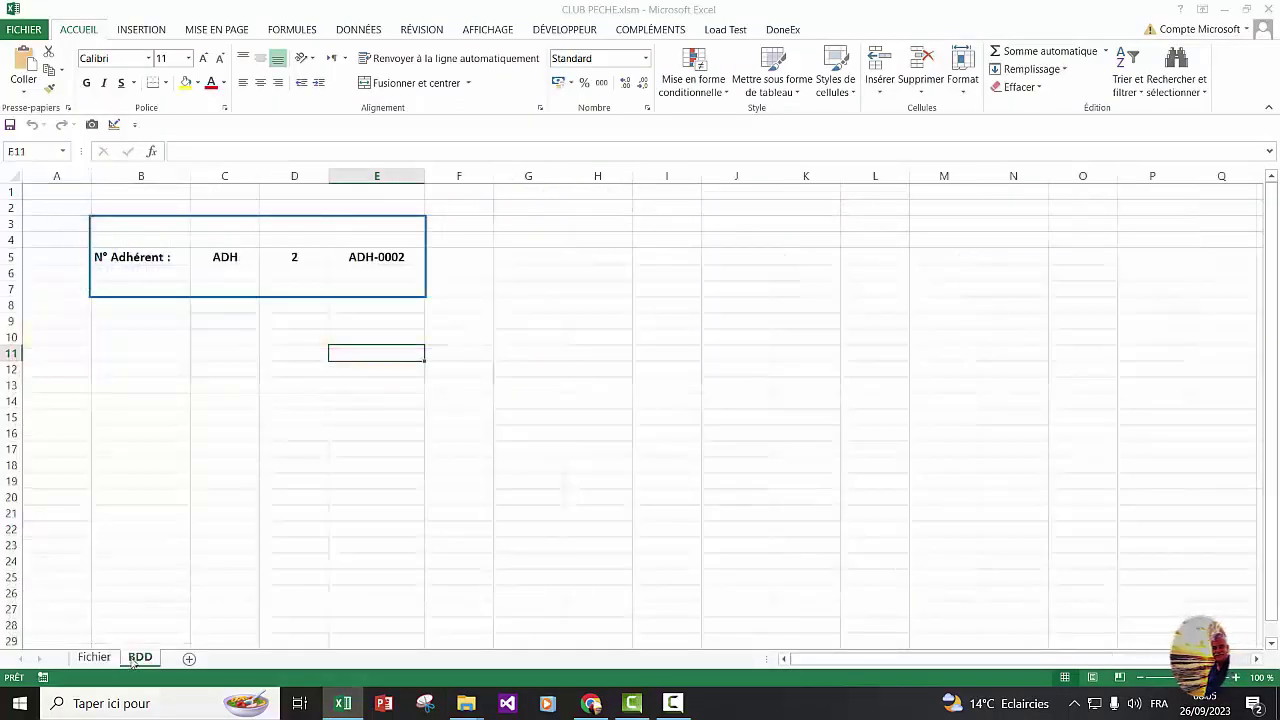
click(98, 658)
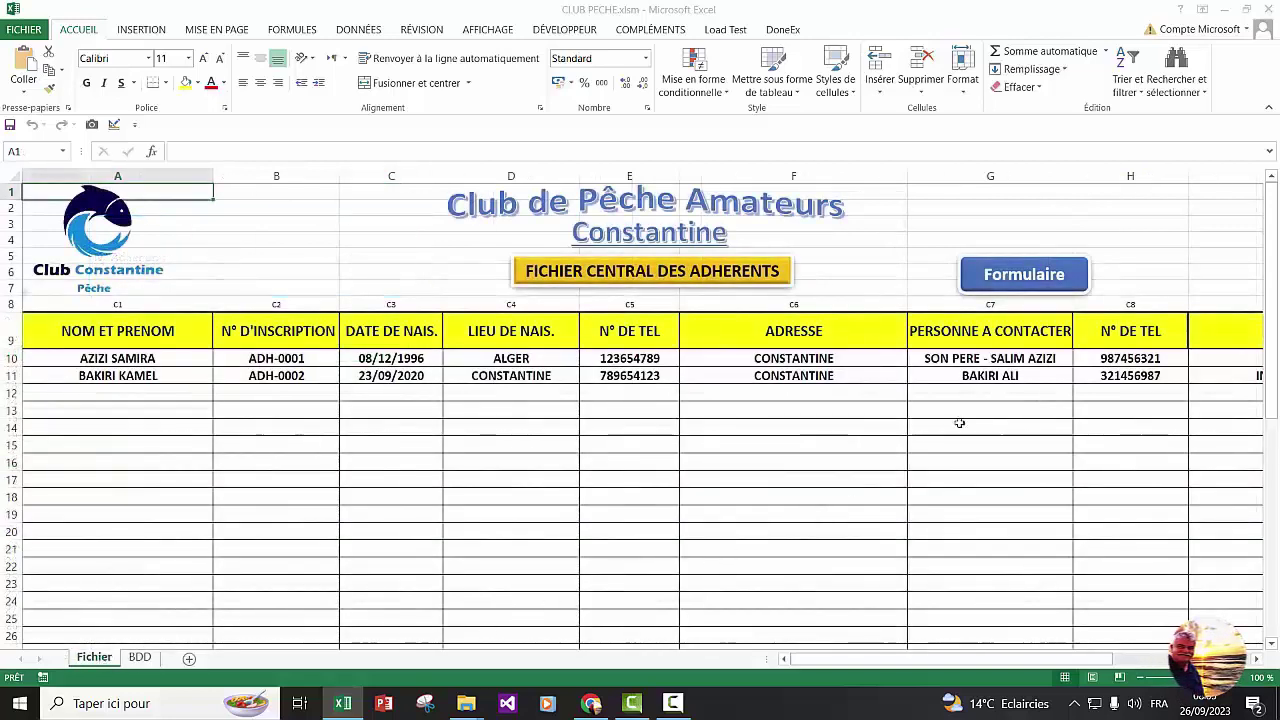
click(1015, 284)
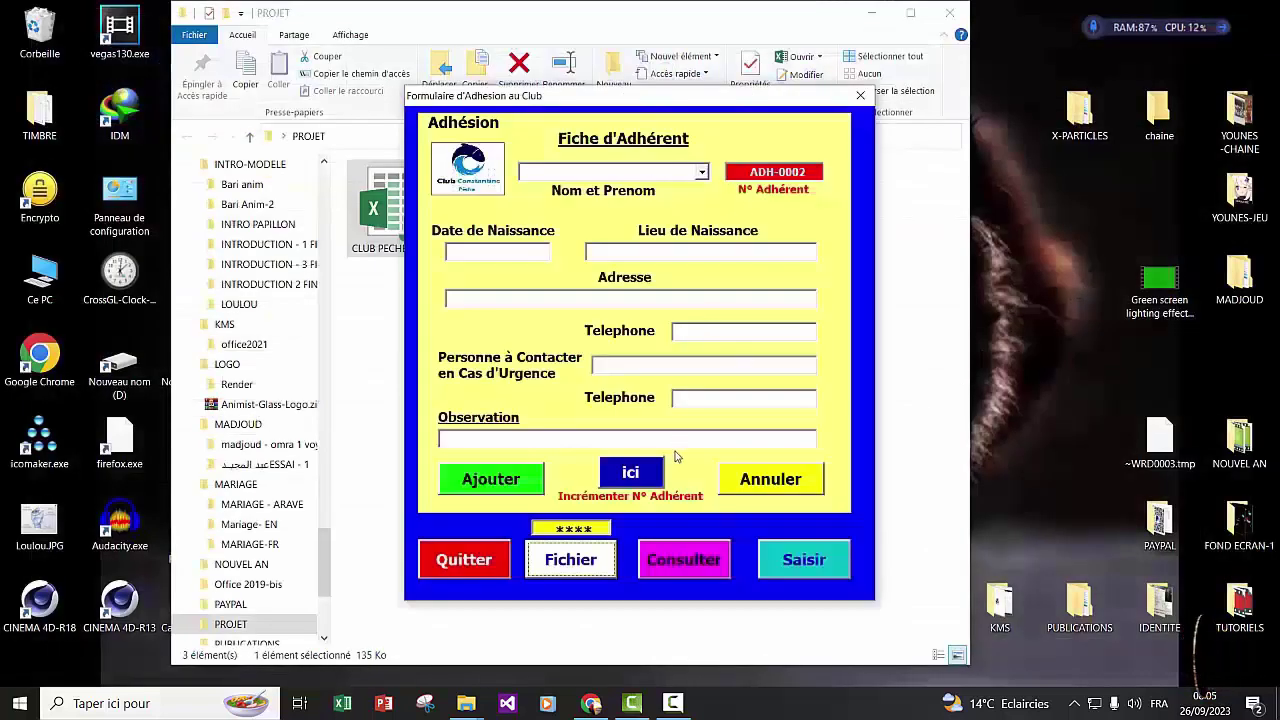
click(462, 562)
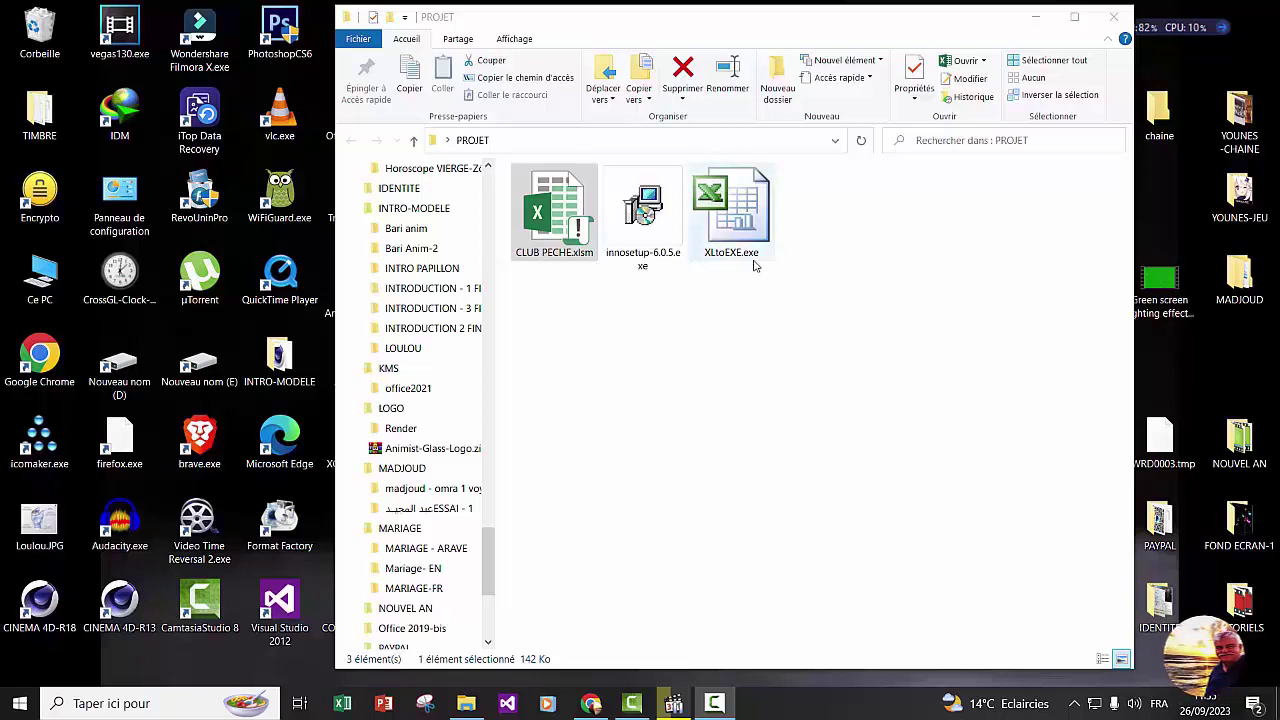
click(709, 370)
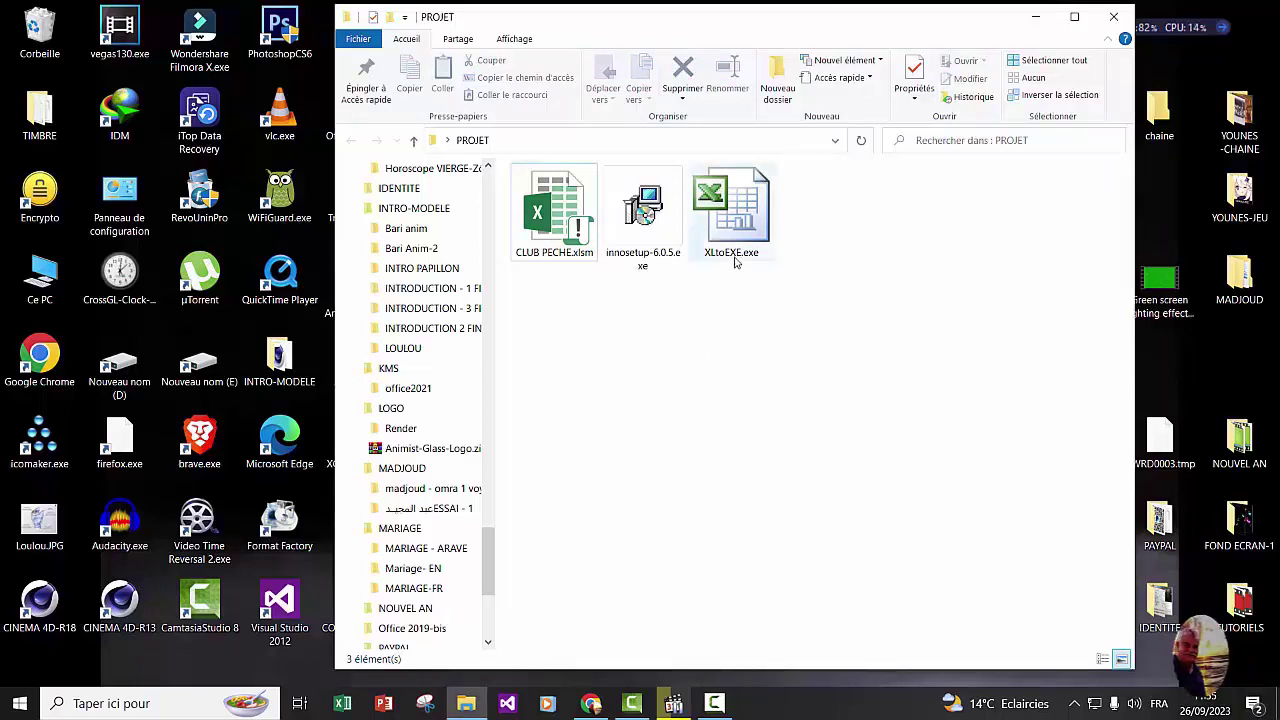
Launch XLtoEXE.exe and choose CLUB PECHE.xlsm from Bureau > PROJET as the source workbook.
double_click(738, 259)
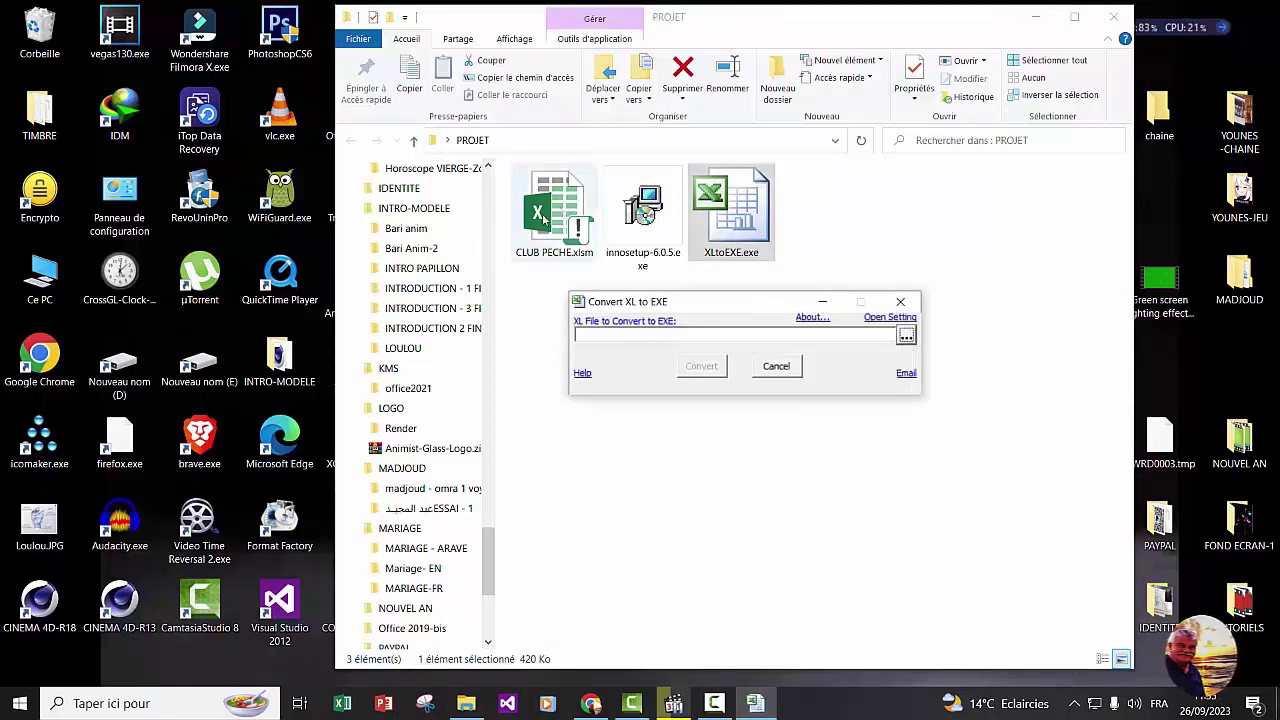
click(905, 337)
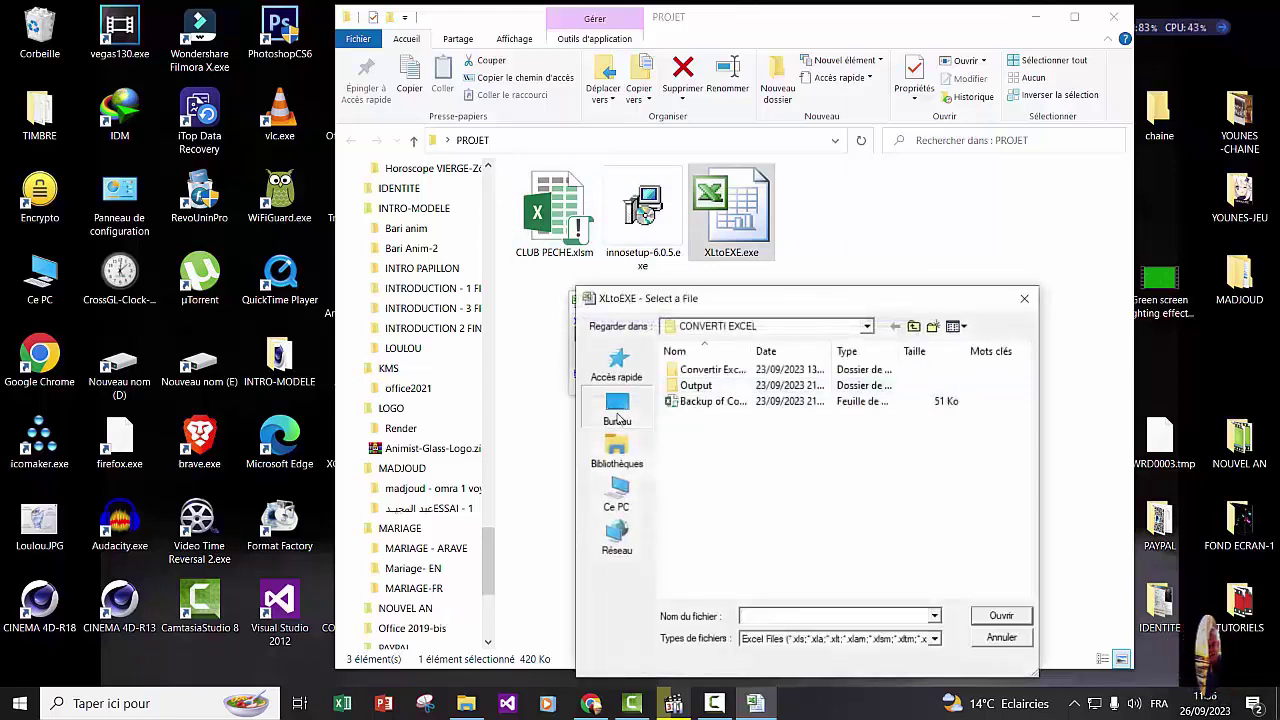
click(617, 412)
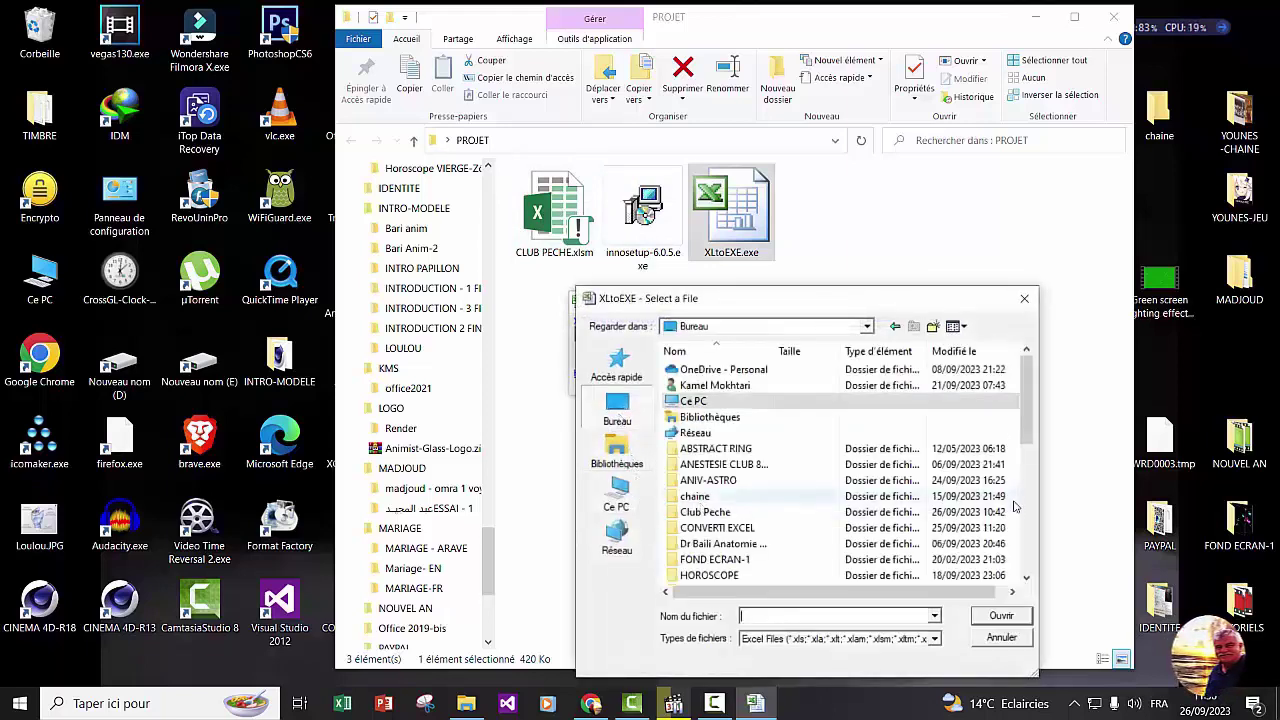
drag(1028, 432, 1034, 545)
double_click(705, 530)
double_click(720, 369)
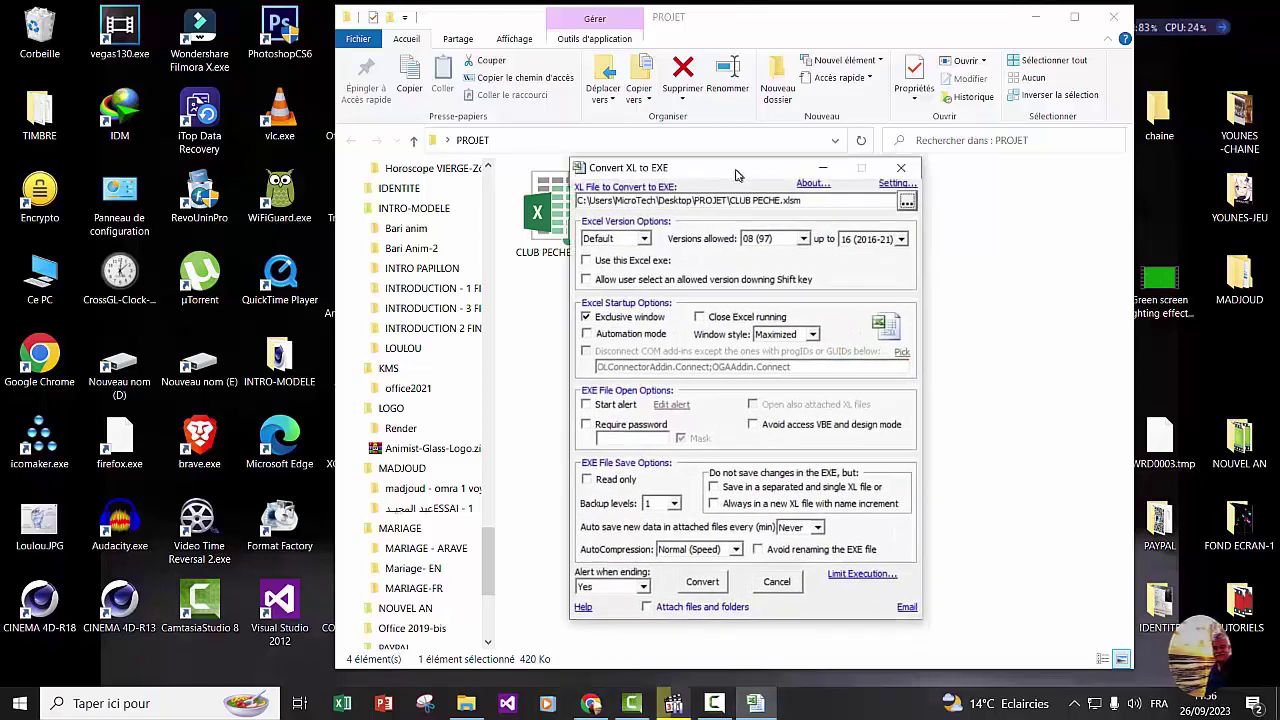
Convert to CLUB PECHE.exe, keeping a backup and saving the settings file in PROJET.
click(703, 582)
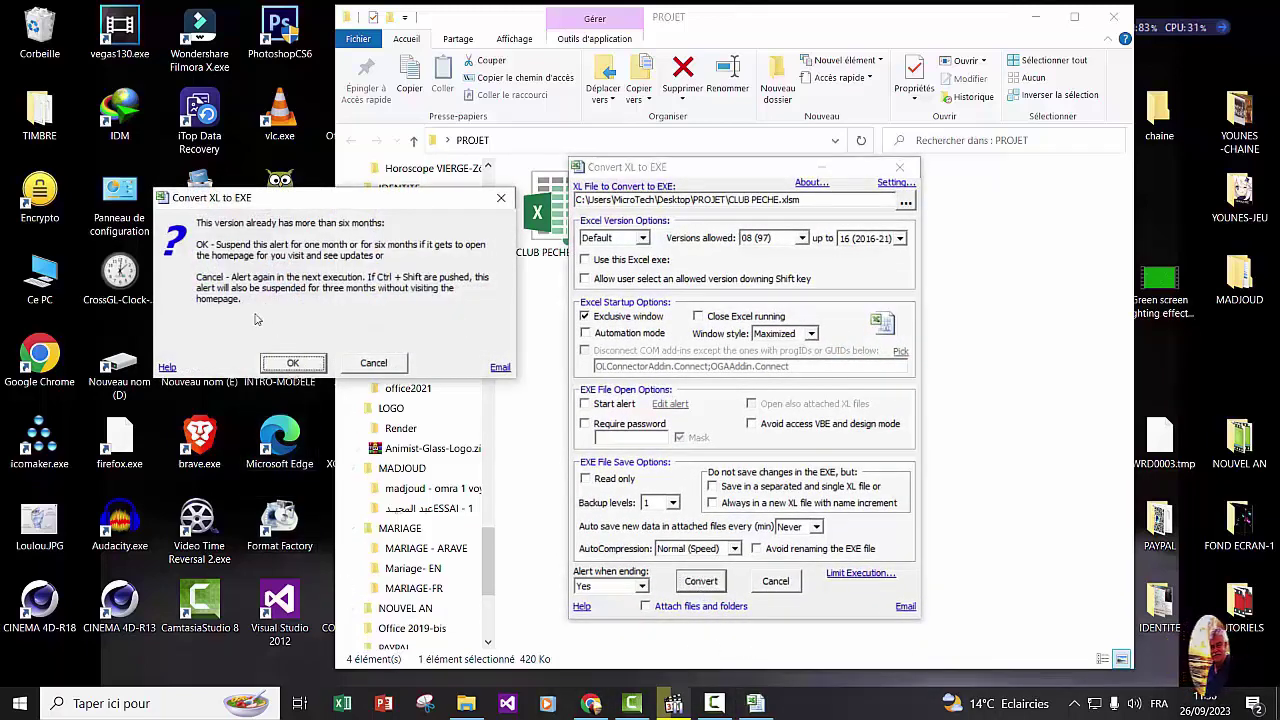
click(290, 364)
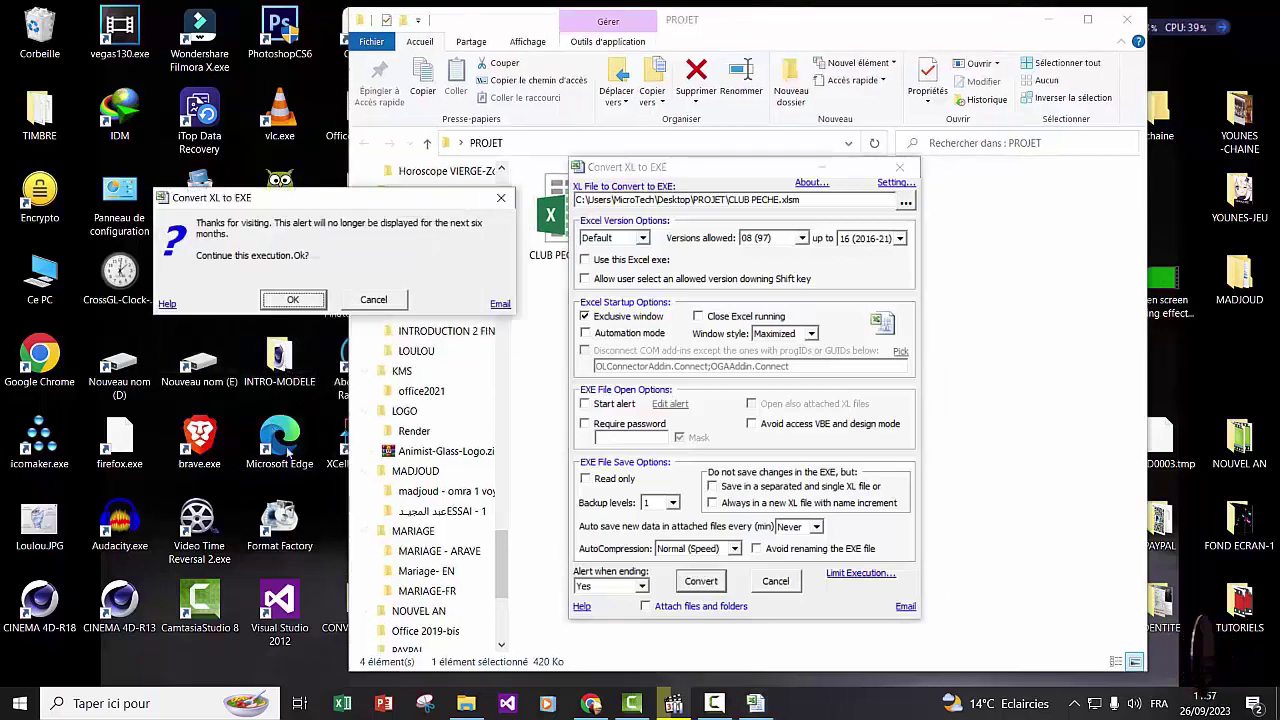
click(295, 300)
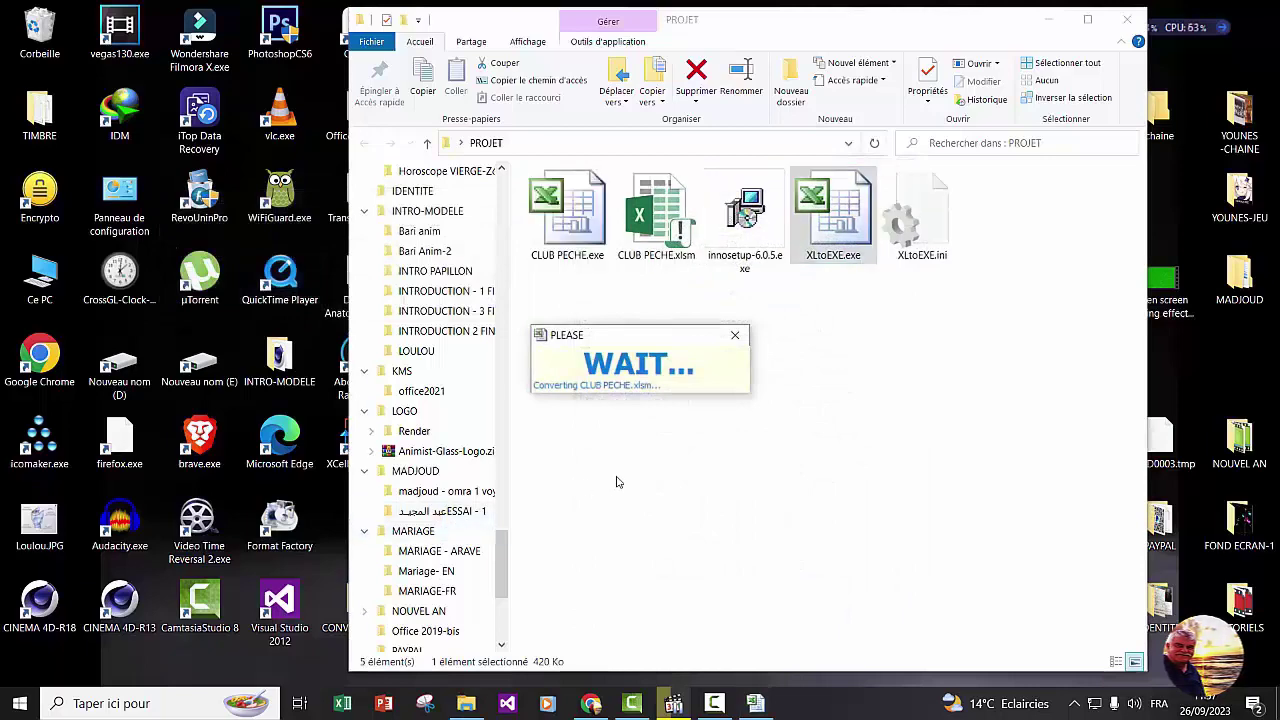
click(280, 314)
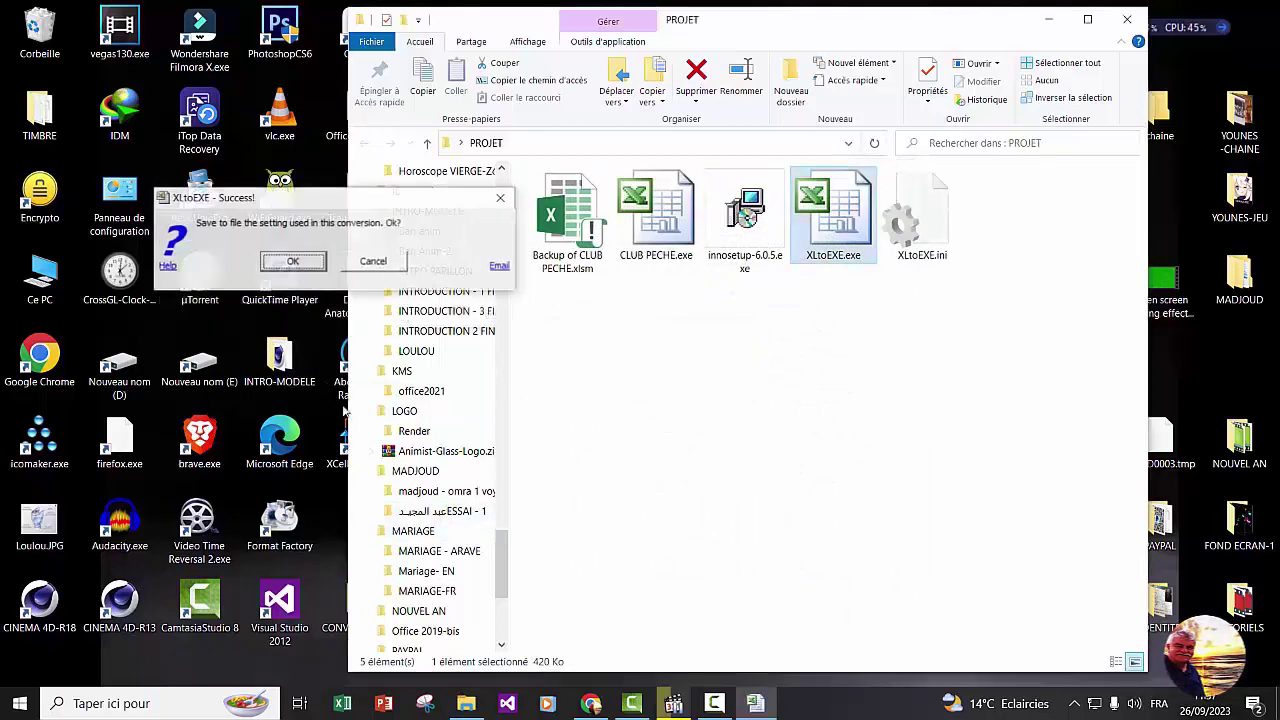
click(285, 261)
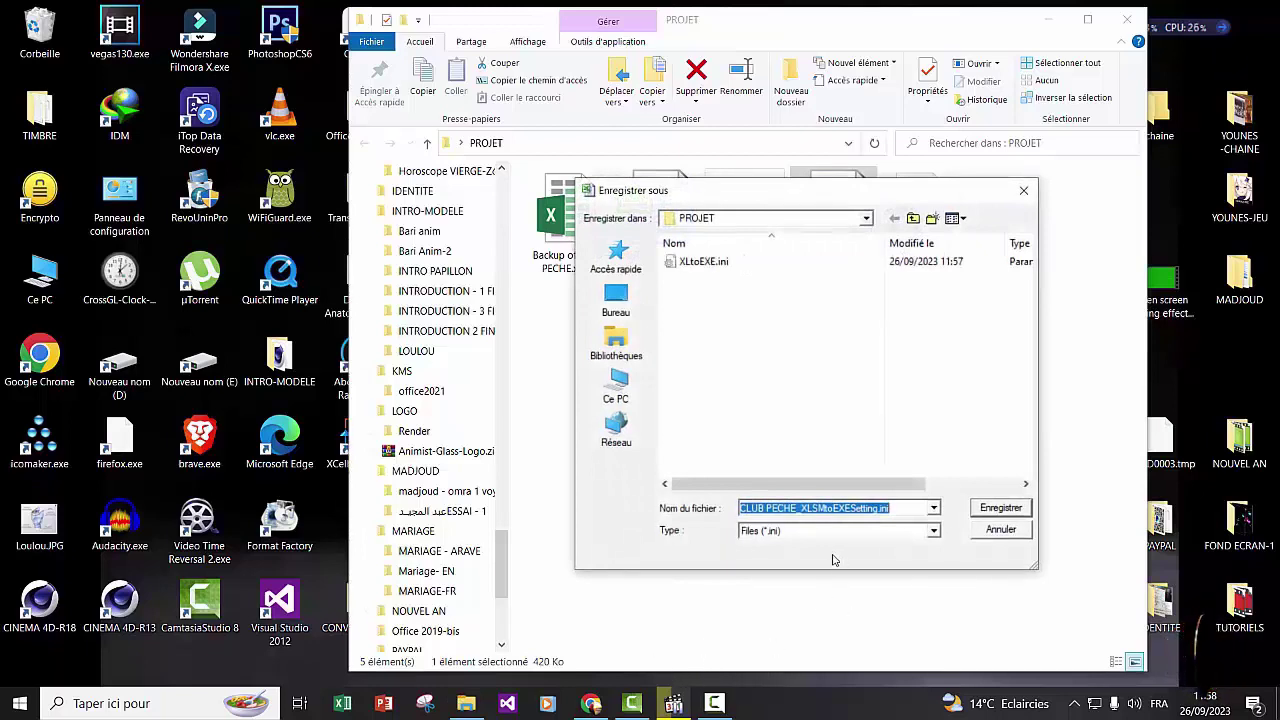
click(986, 509)
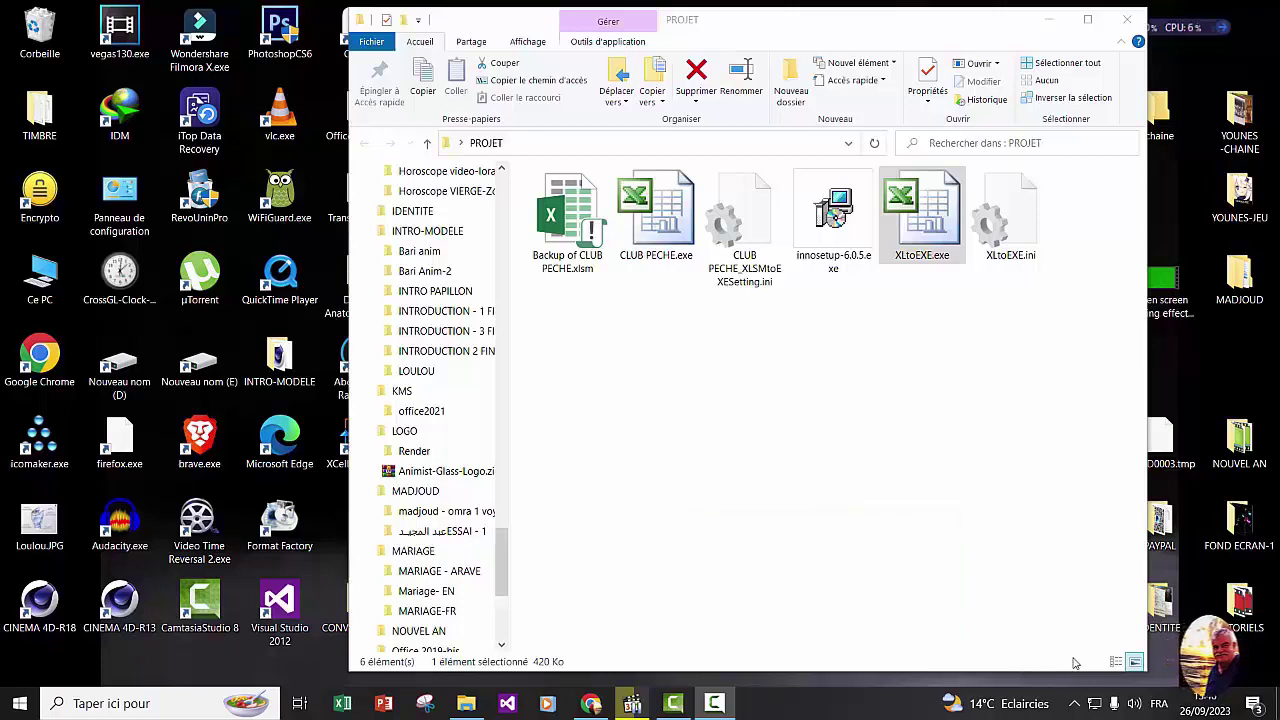
Run innosetup-6.0.5.exe in French, accept the licence and install with default options.
double_click(838, 232)
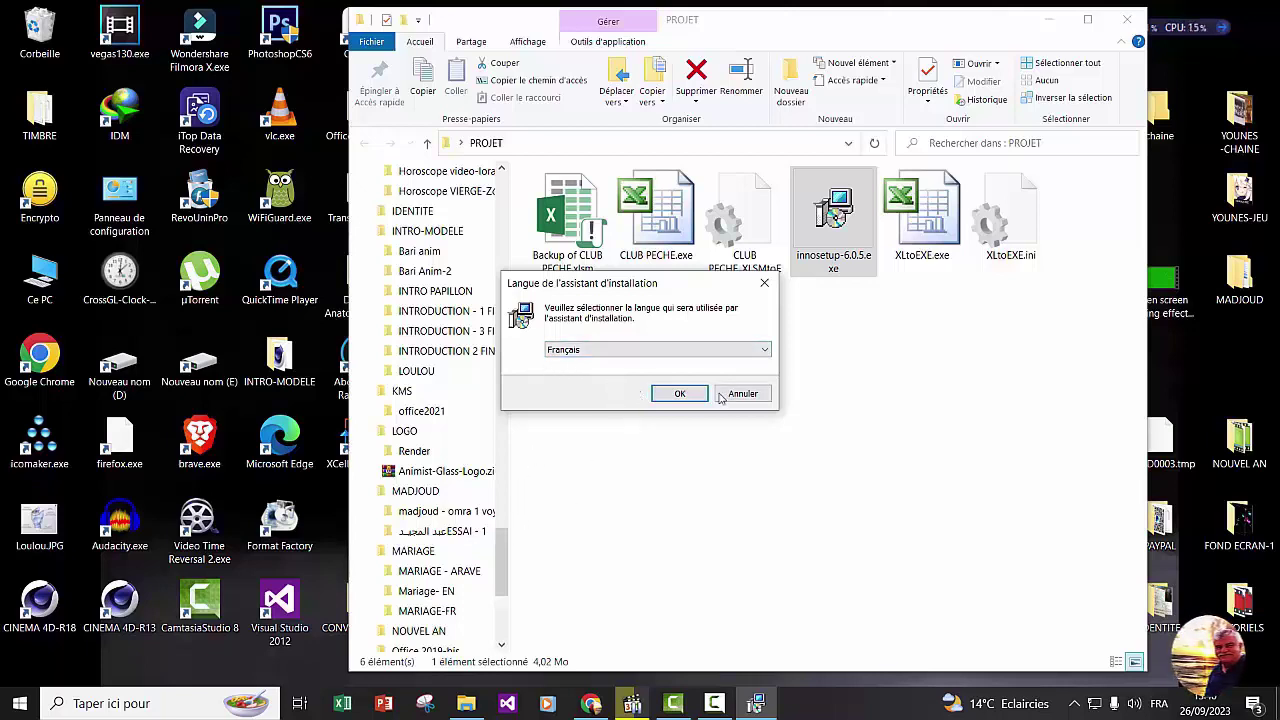
click(681, 394)
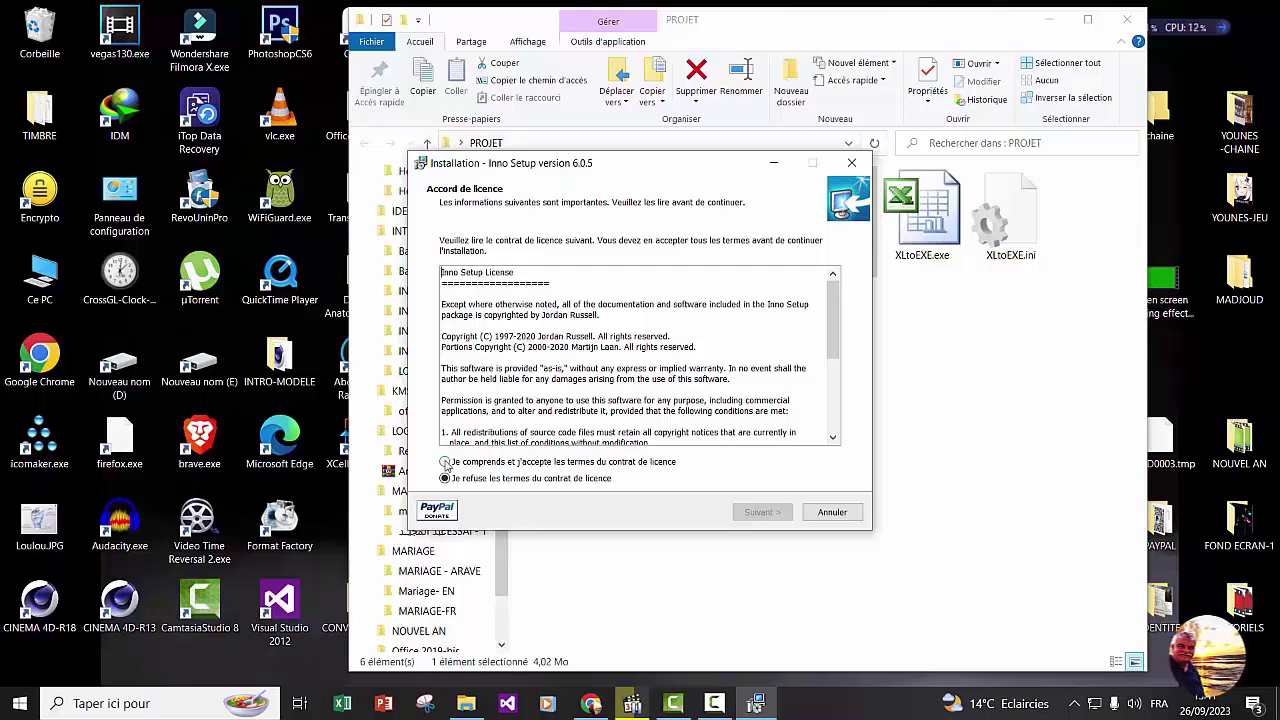
click(445, 462)
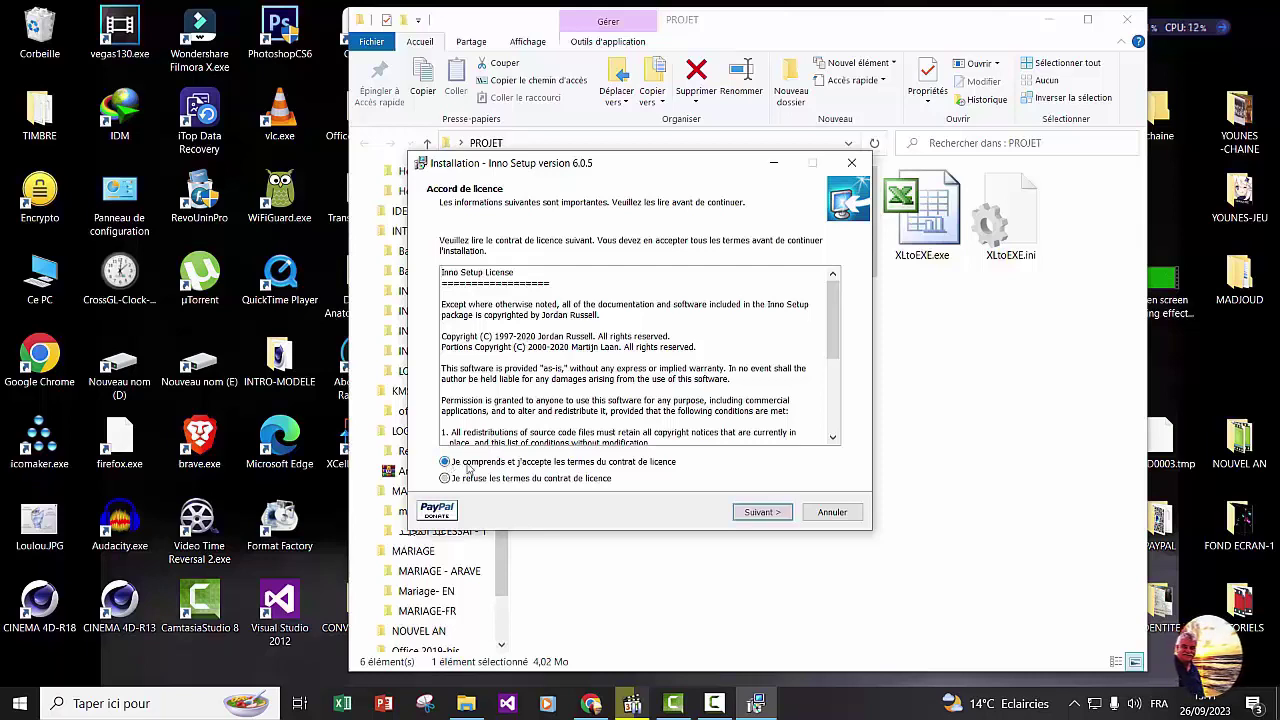
click(752, 513)
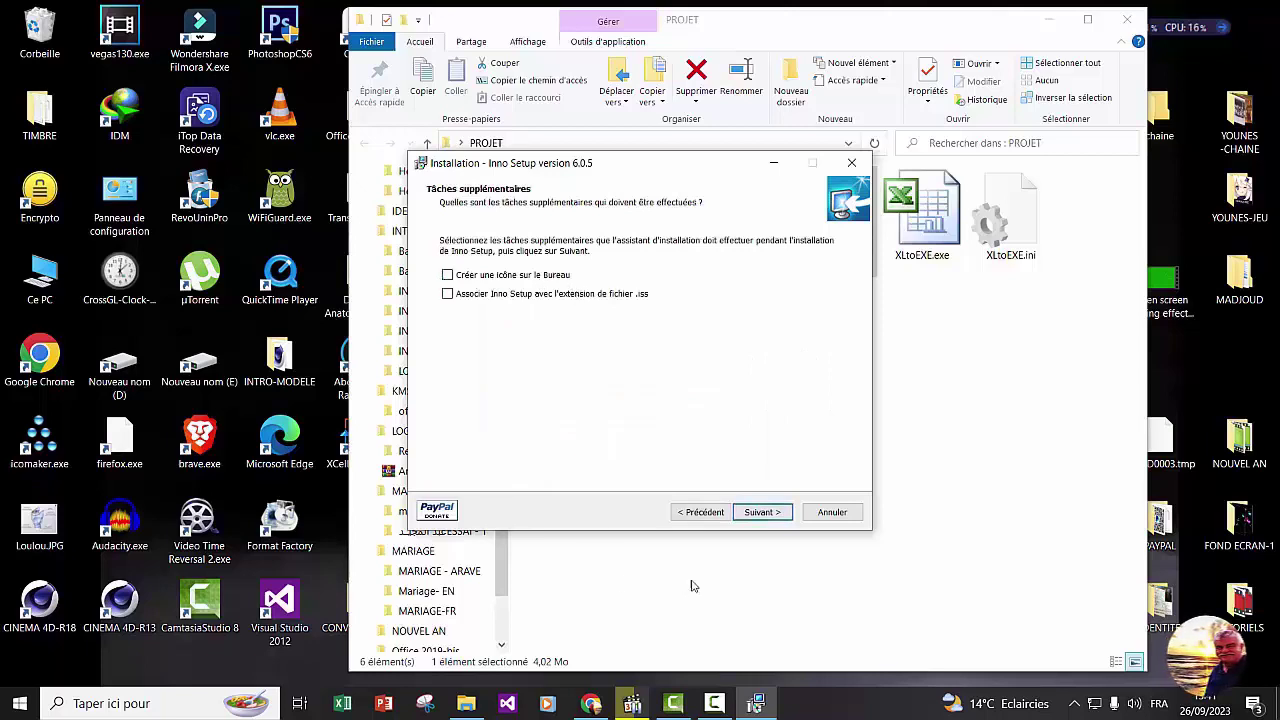
click(760, 513)
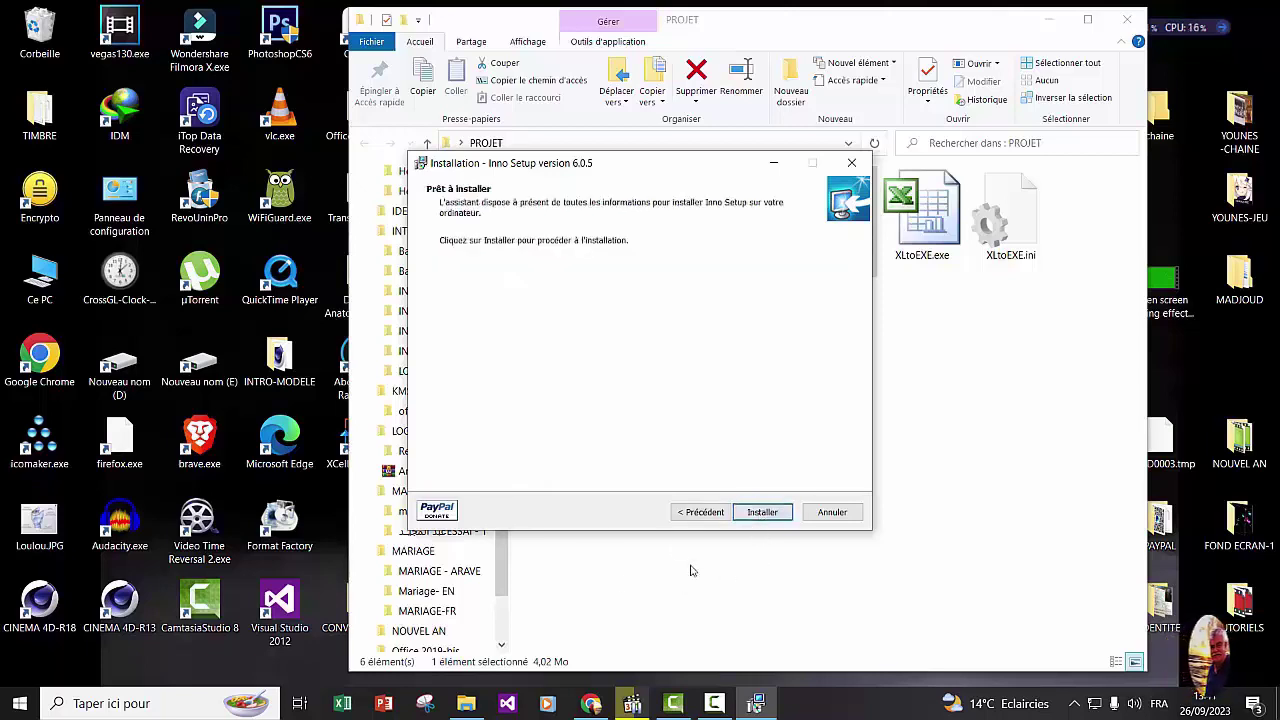
click(762, 514)
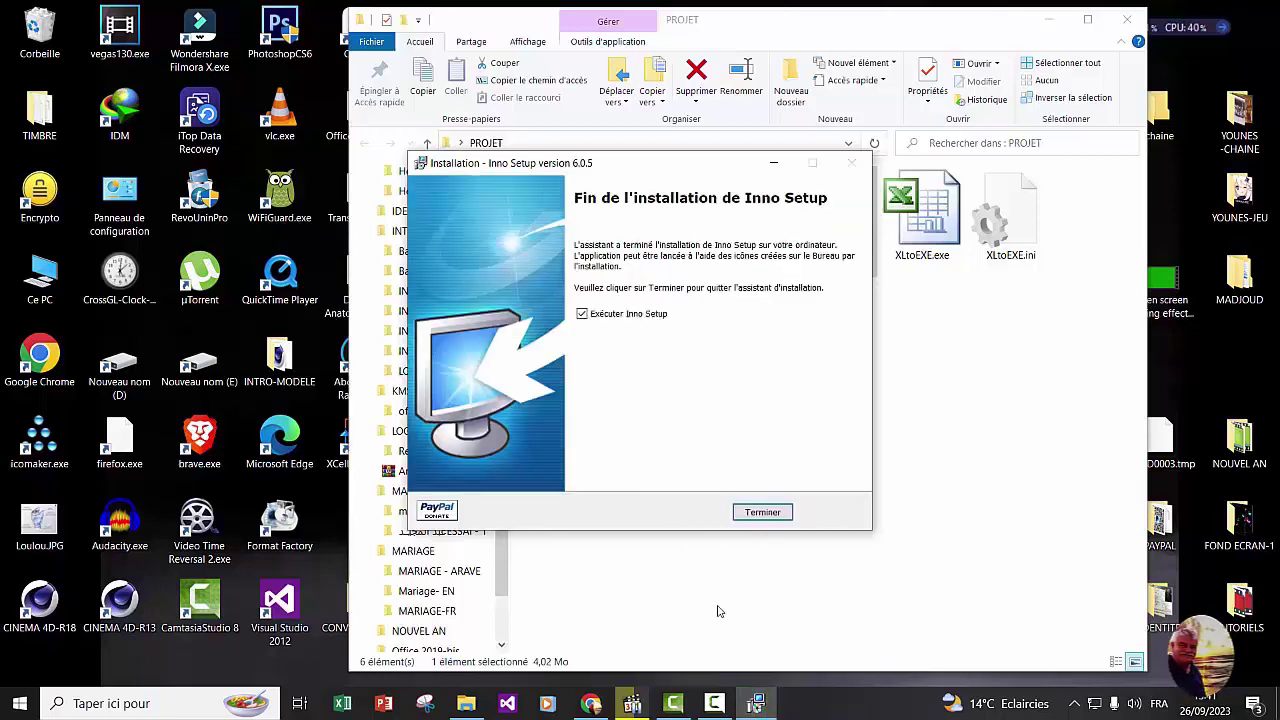
Finish setup to launch Inno Setup, then start the Script Wizard and reach application information.
click(770, 513)
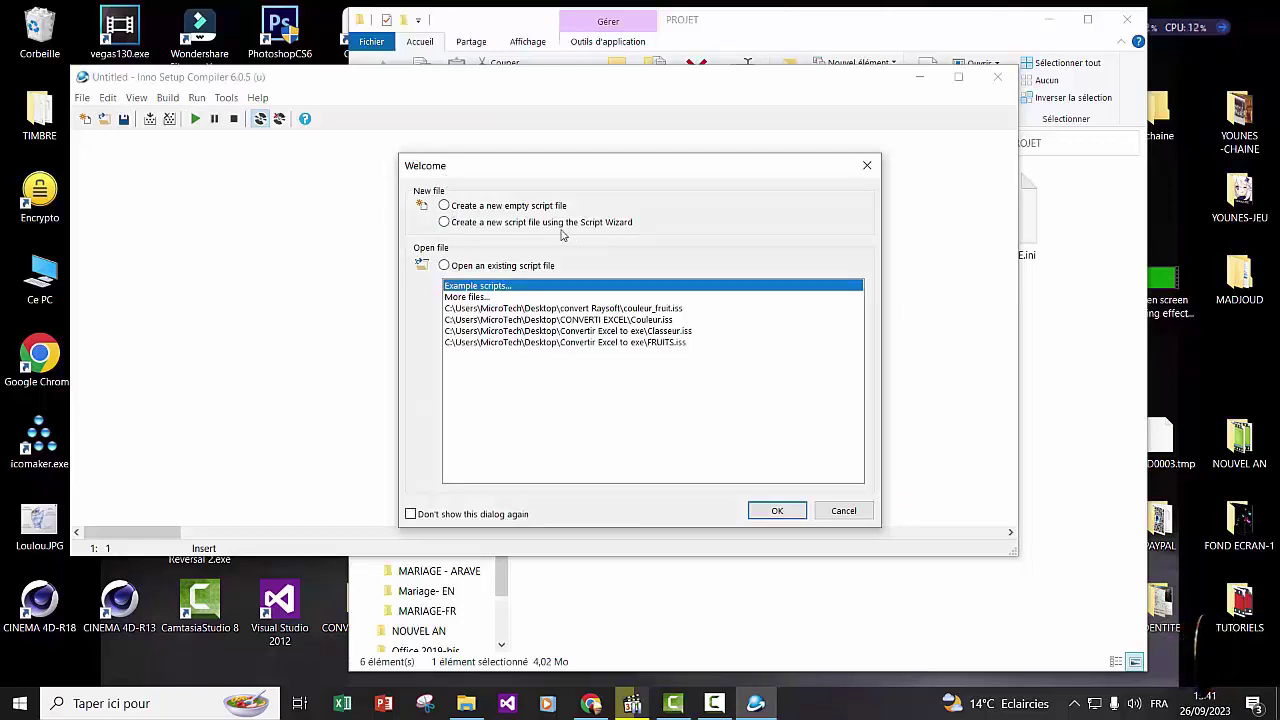
click(445, 223)
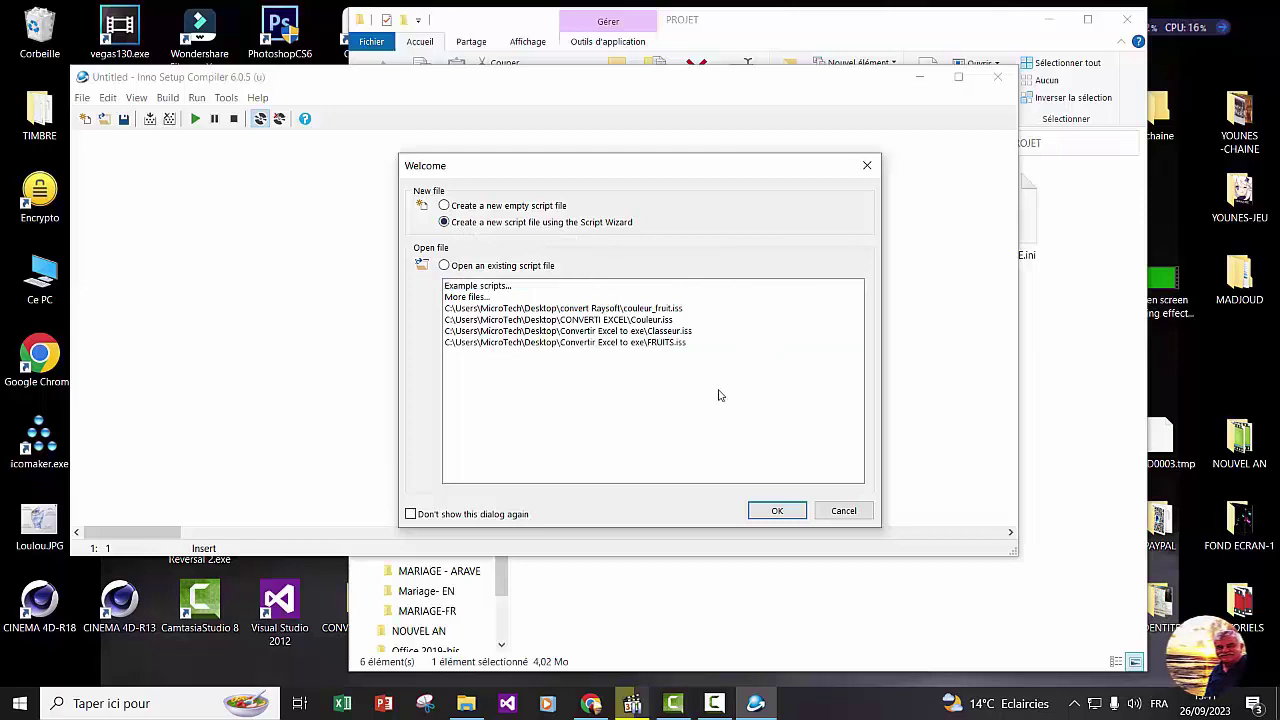
click(771, 512)
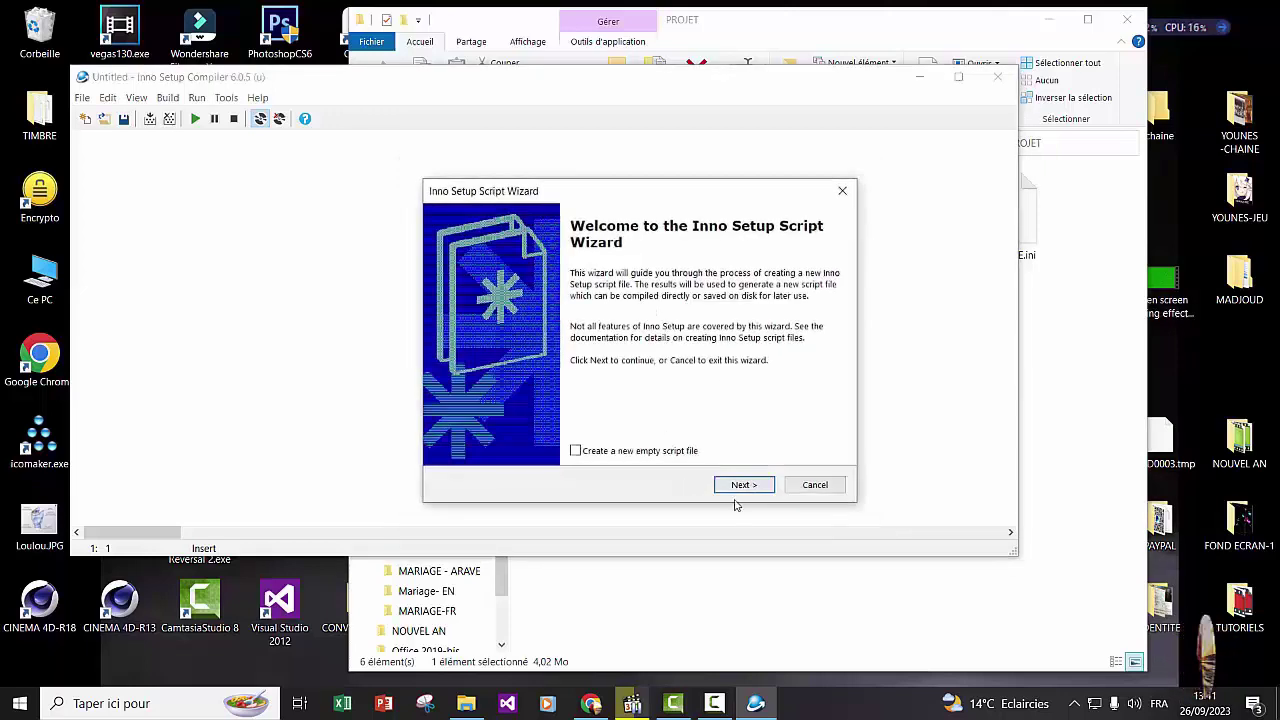
click(740, 487)
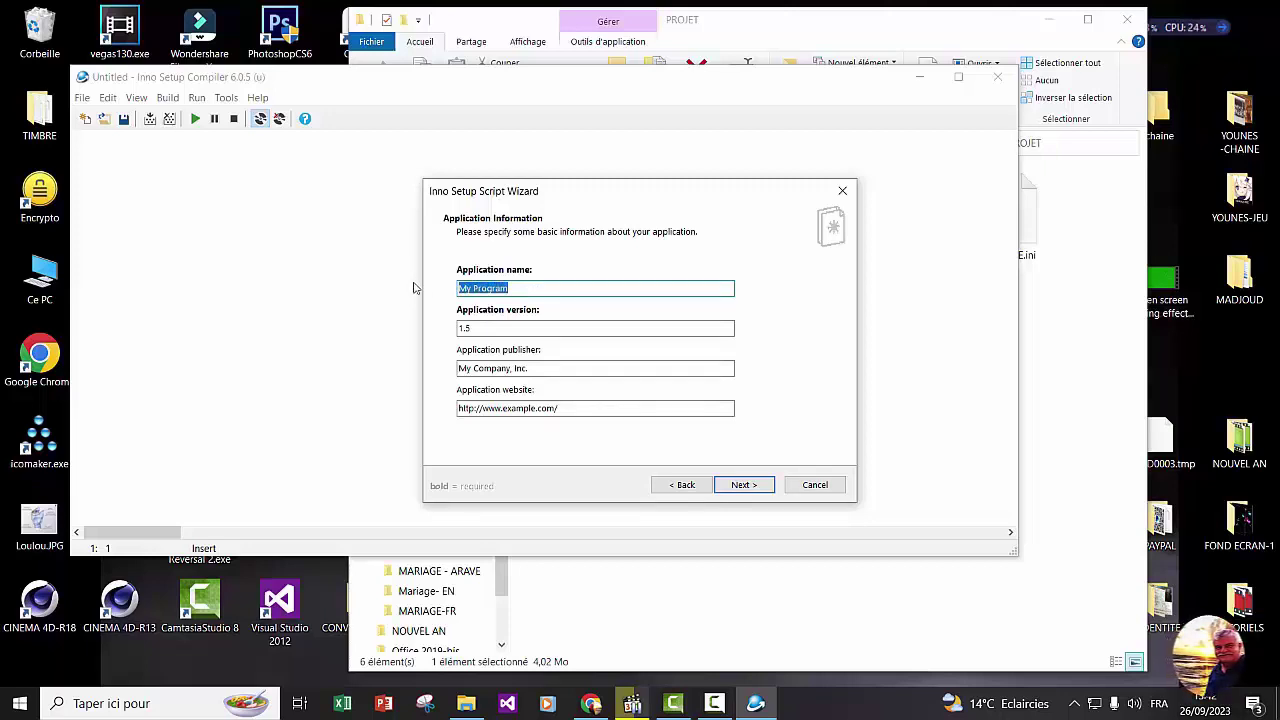
Enter Club de Peche as the application name plus publisher details, then advance to the folder page.
text(Club de Peche)
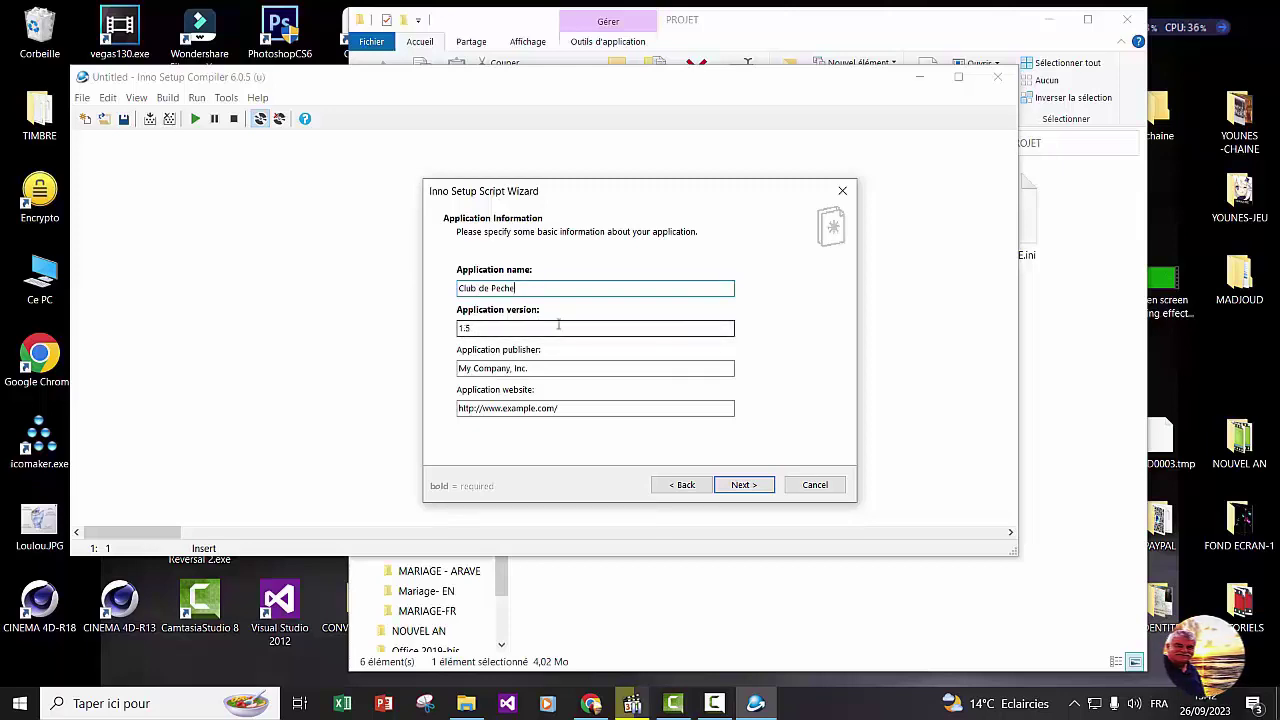
click(505, 368)
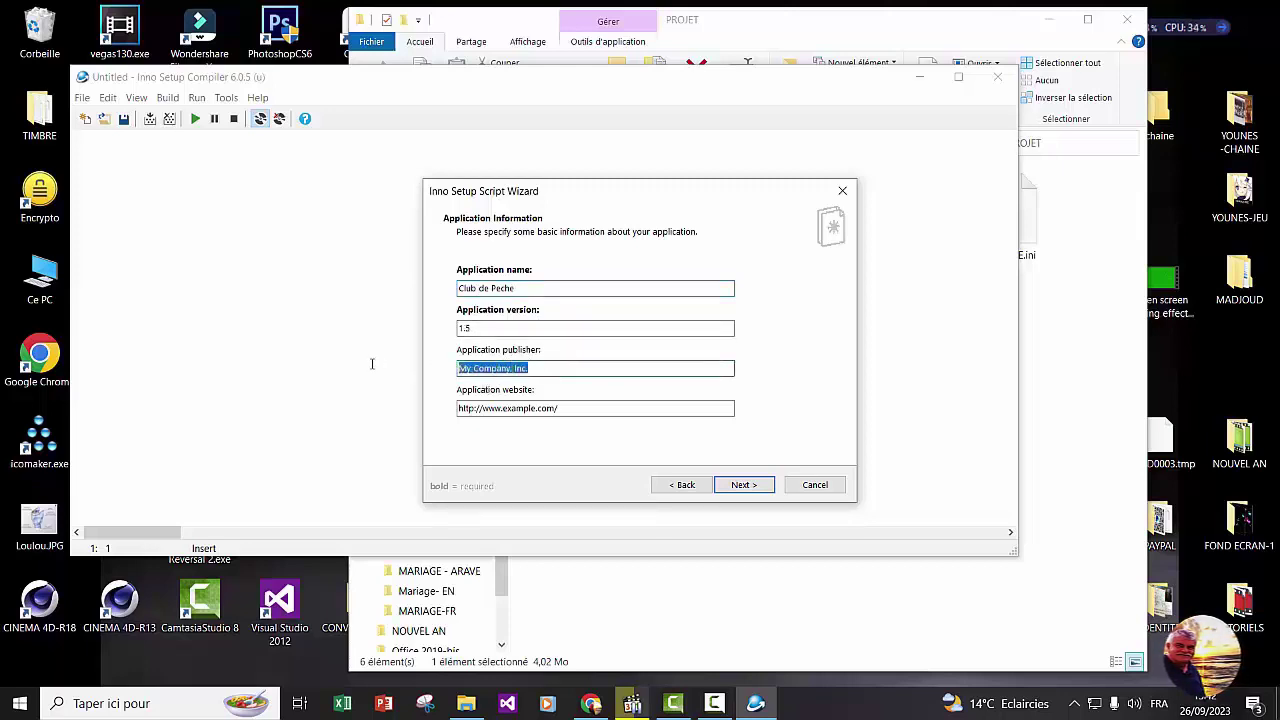
text(reation Tutoriels)
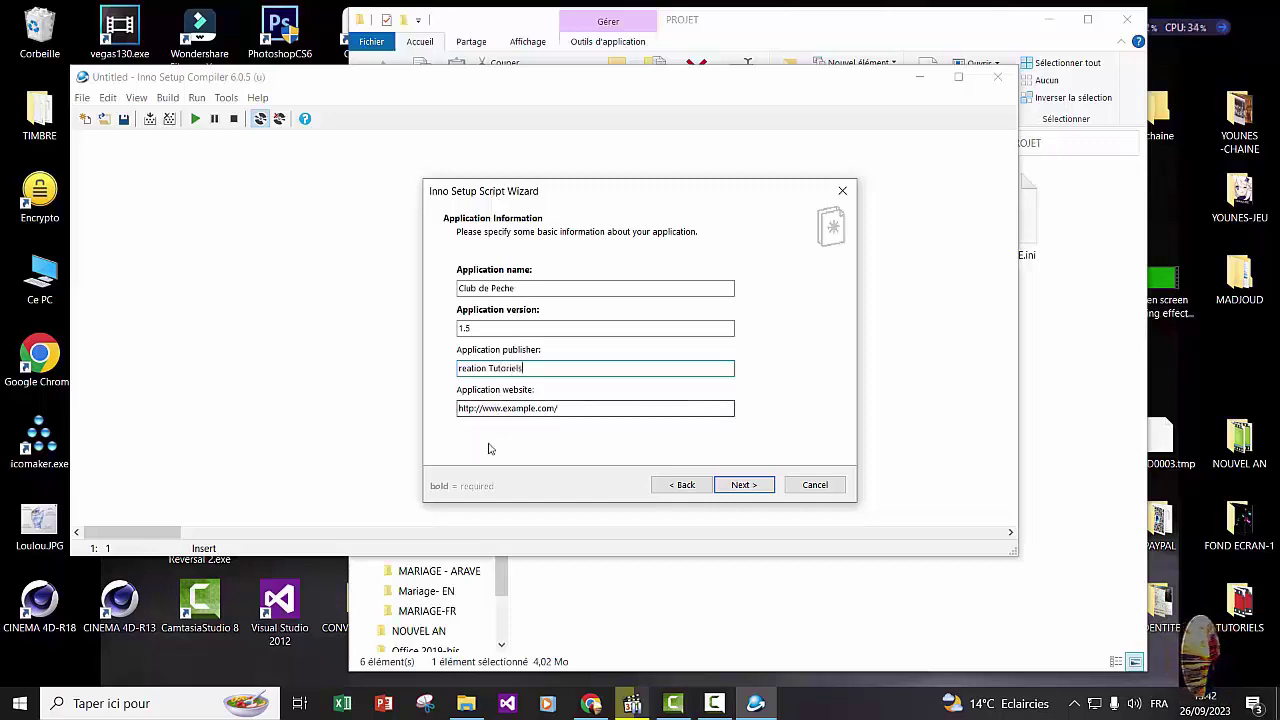
click(742, 486)
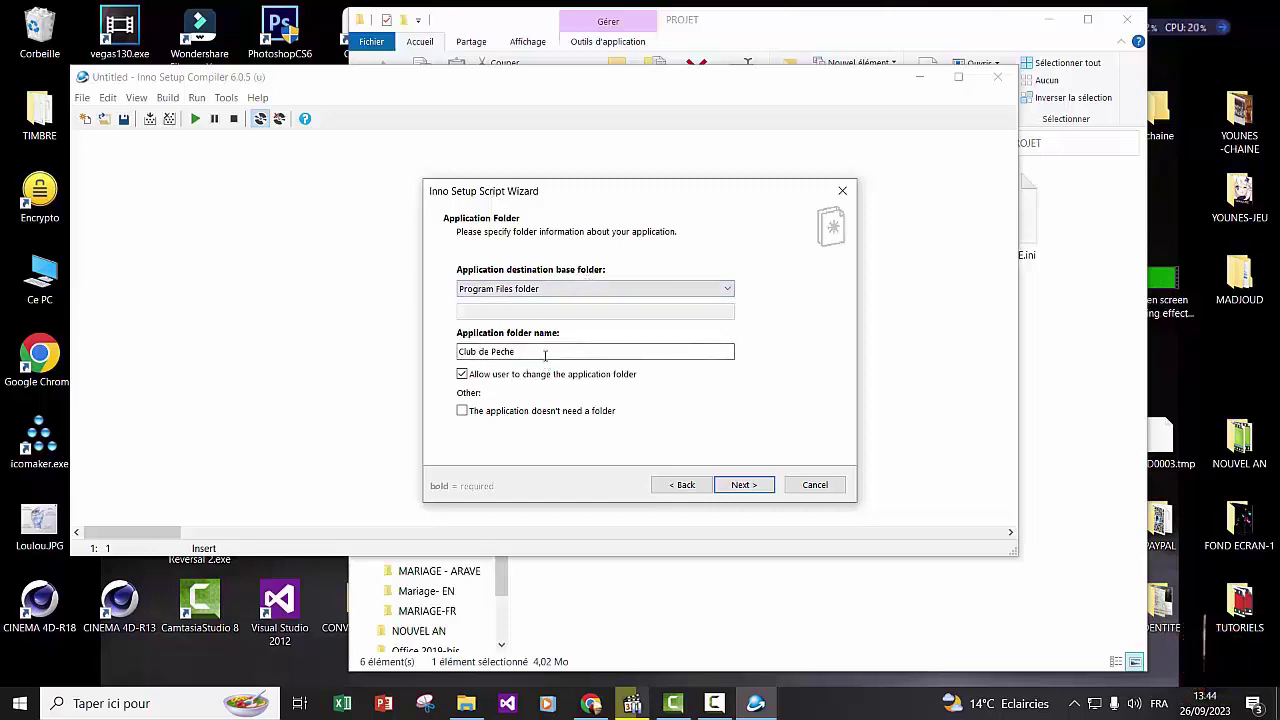
Set CLUB PECHE.exe from Desktop\PROJET as the application's main executable.
click(738, 486)
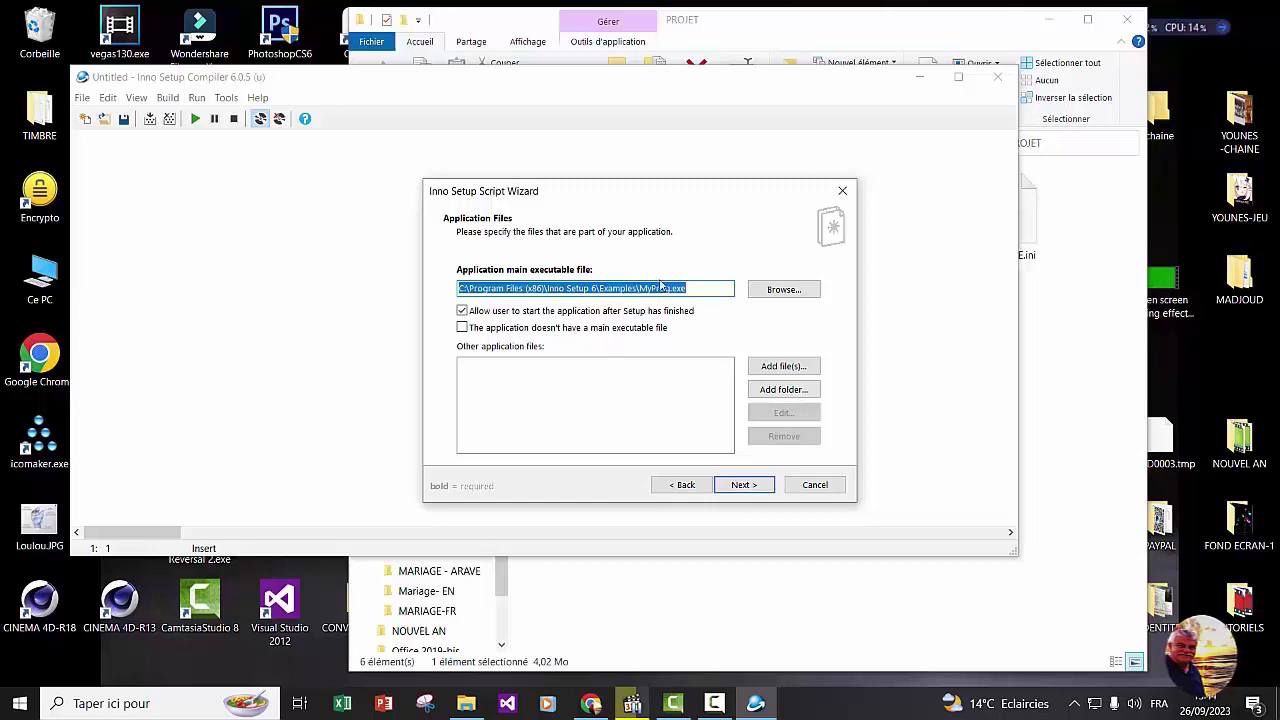
click(781, 290)
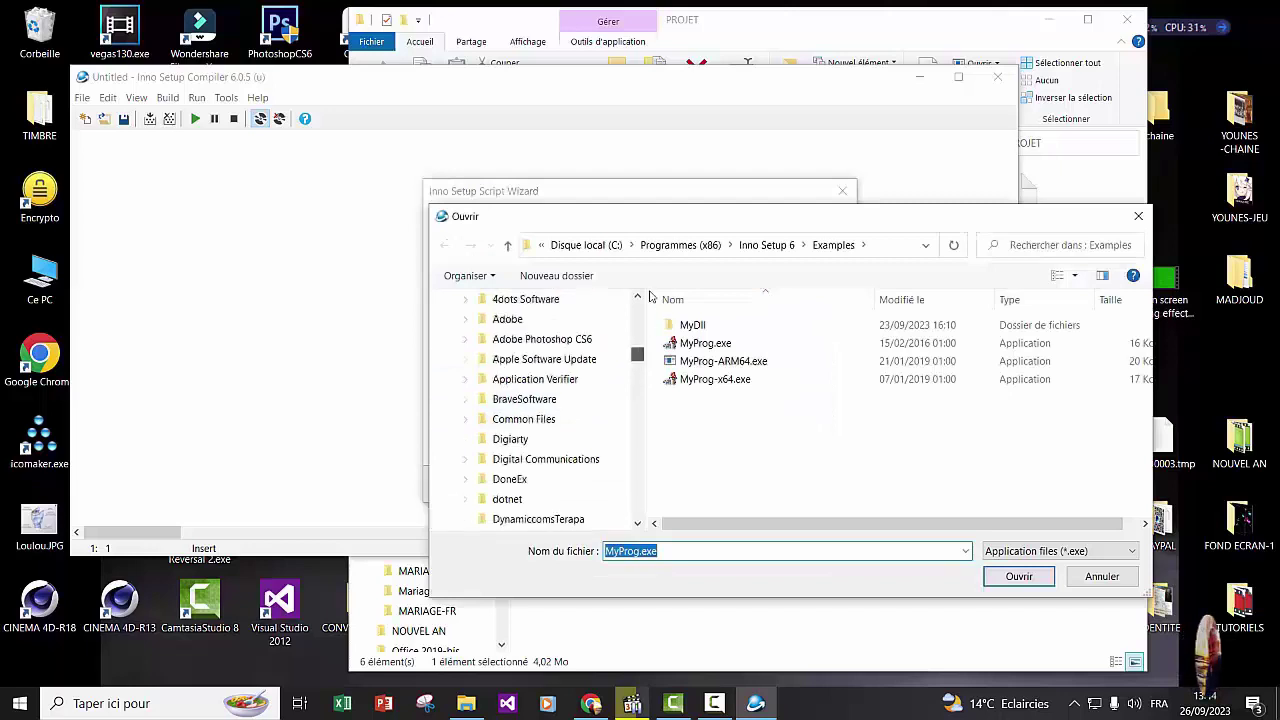
click(488, 325)
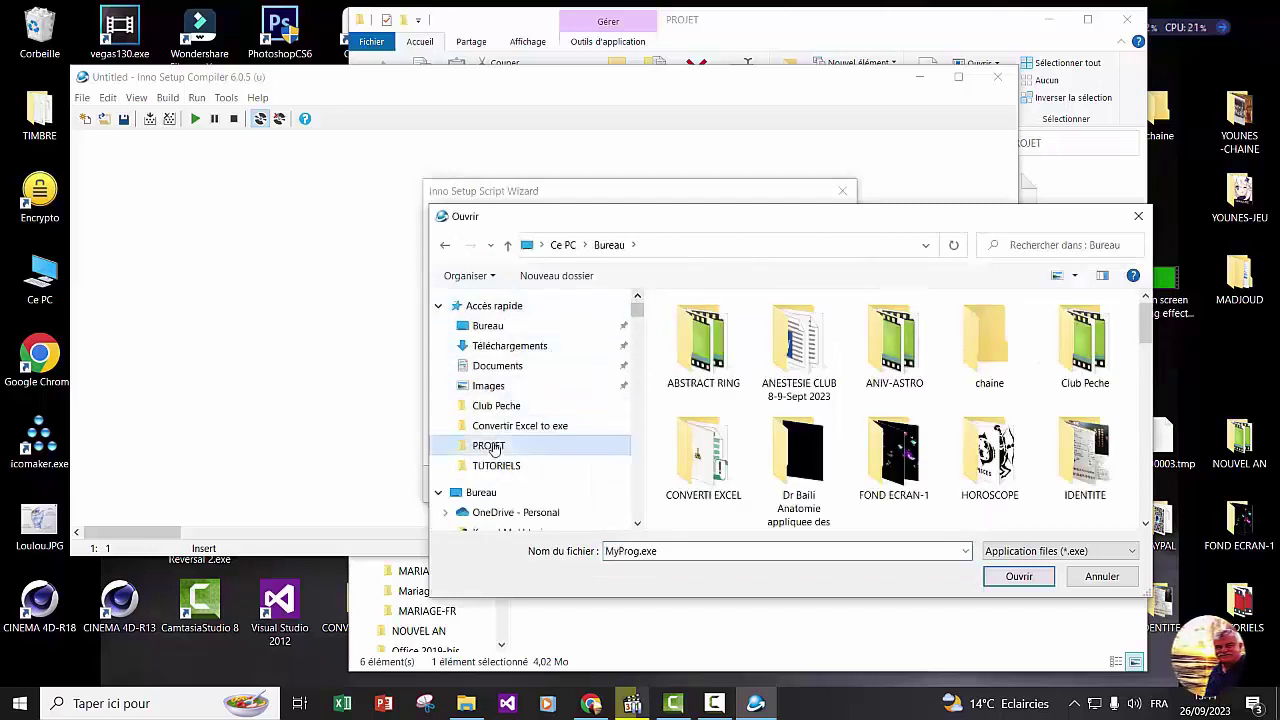
click(490, 445)
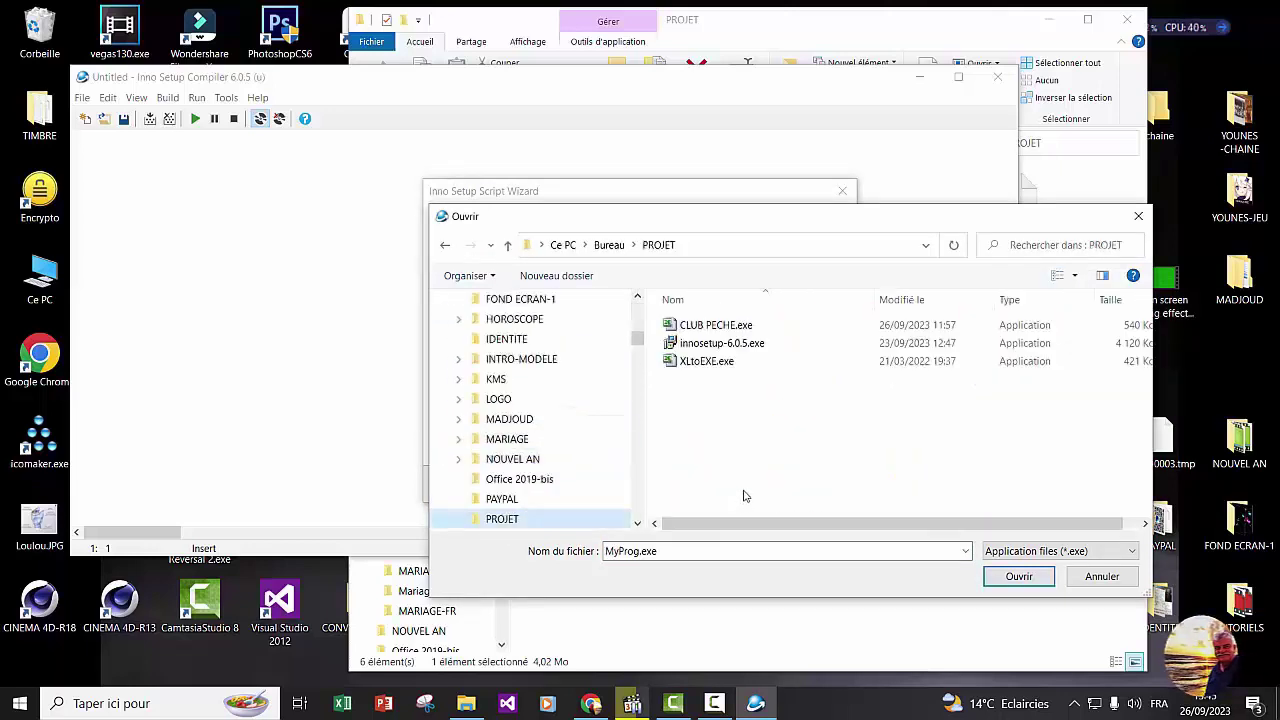
click(1133, 553)
click(1013, 583)
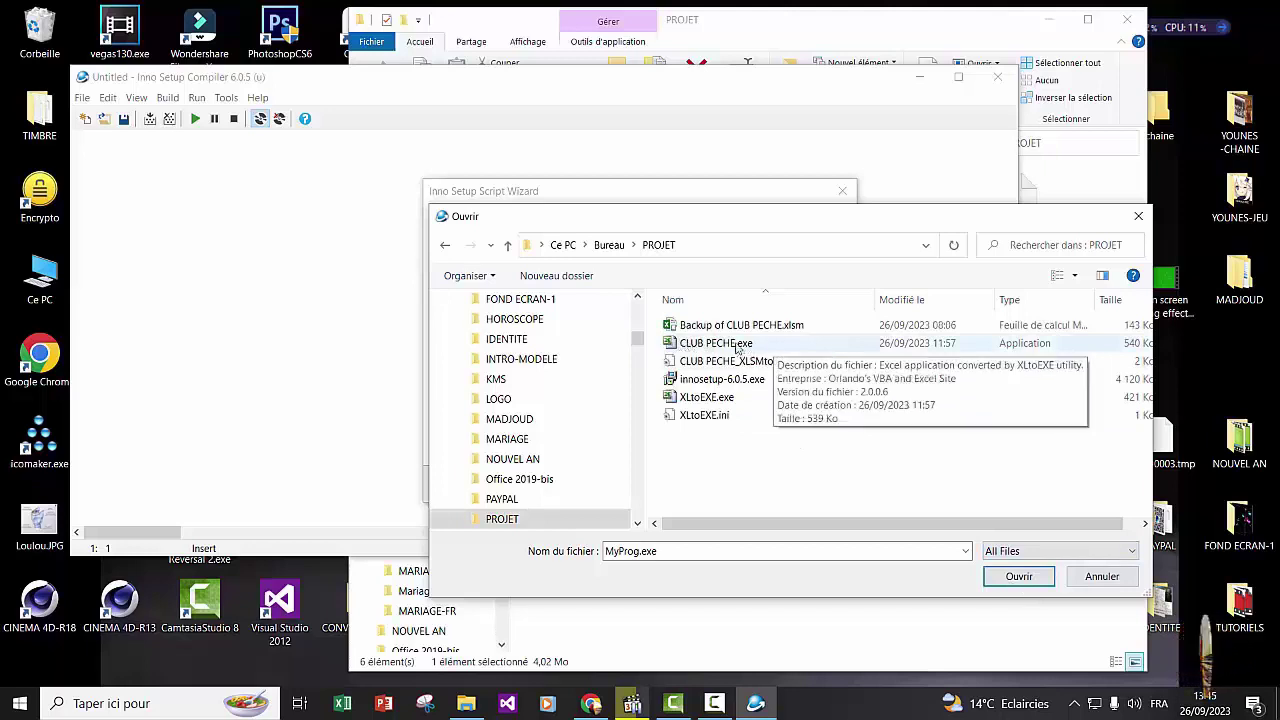
click(730, 347)
click(1017, 577)
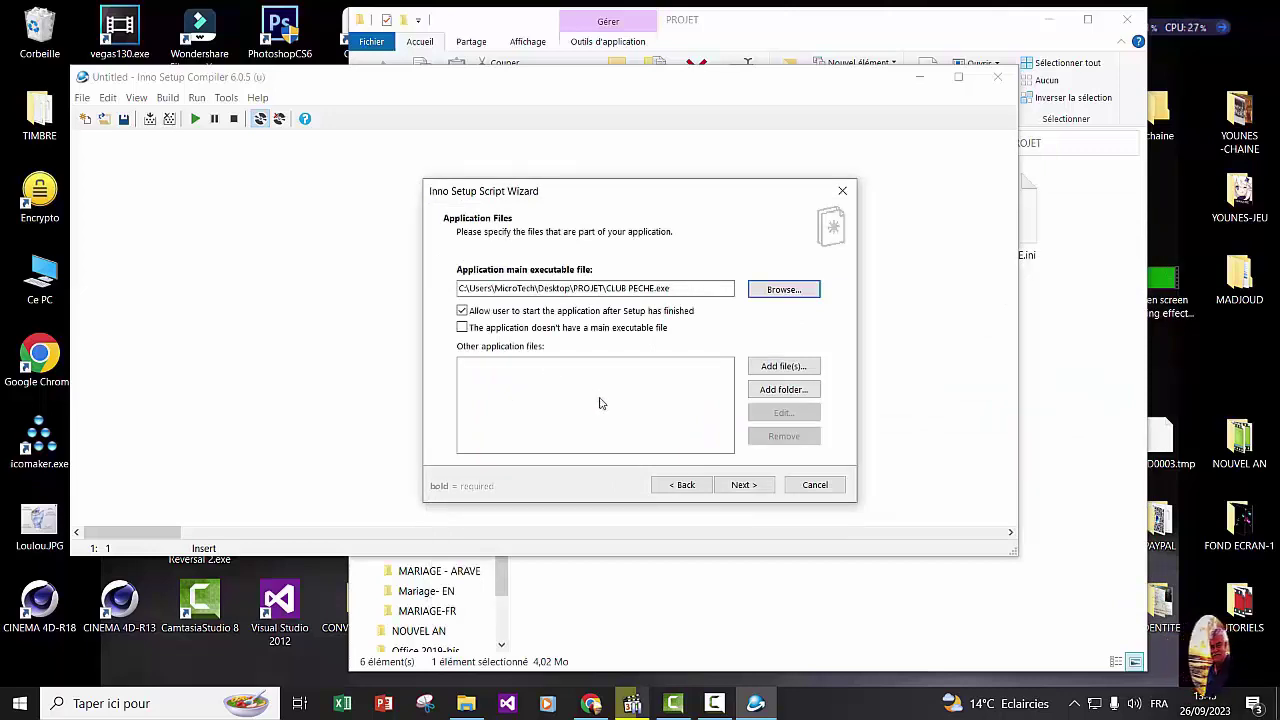
Add Backup of CLUB PECHE.xlsm as an extra application file.
click(779, 367)
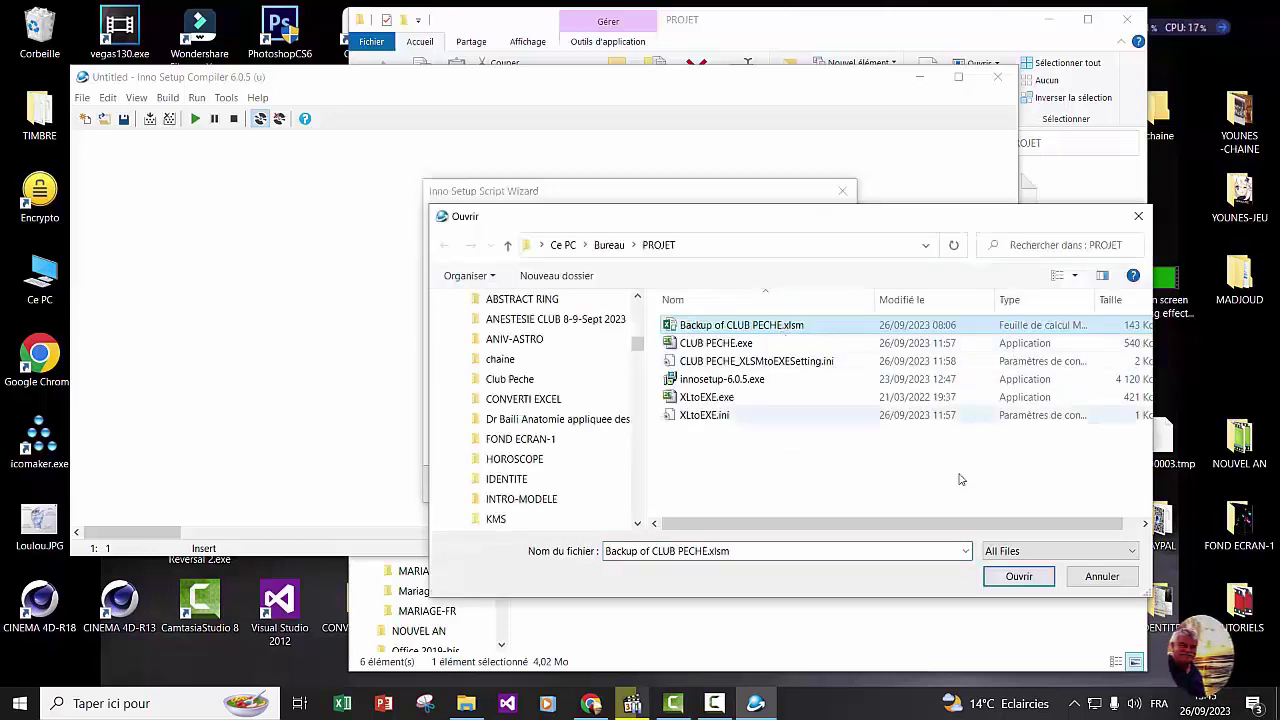
click(1022, 580)
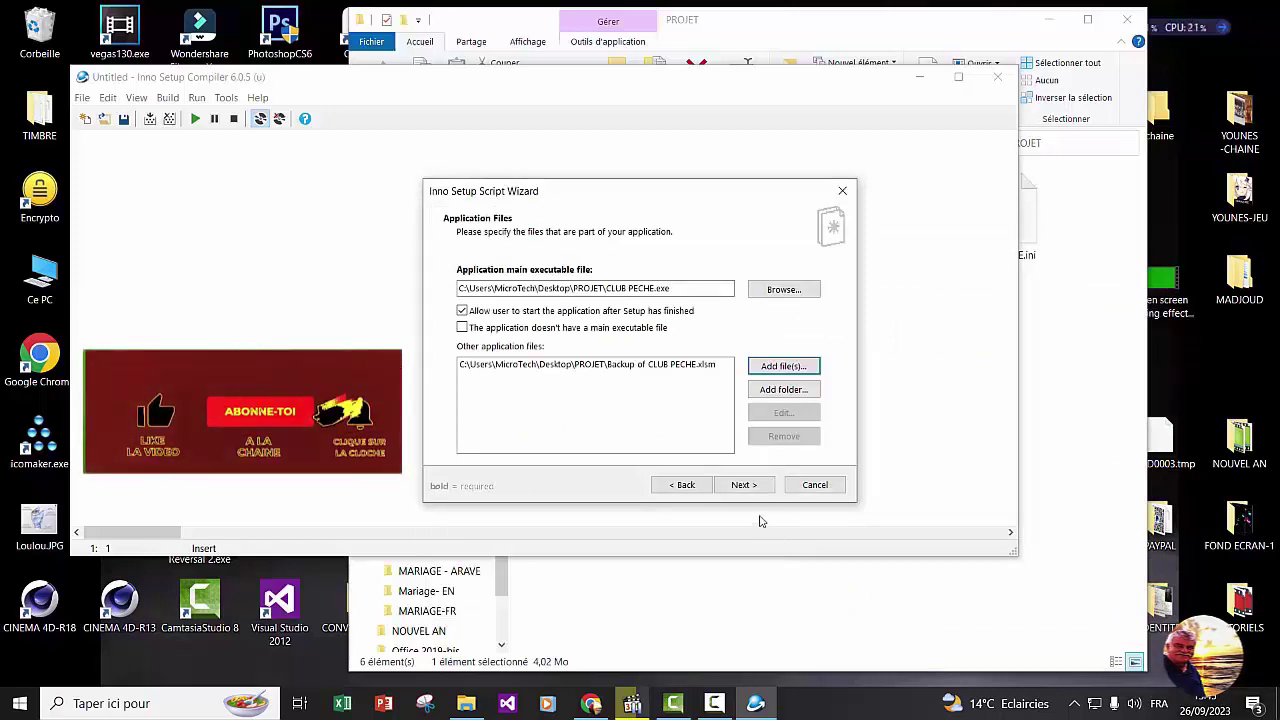
click(745, 486)
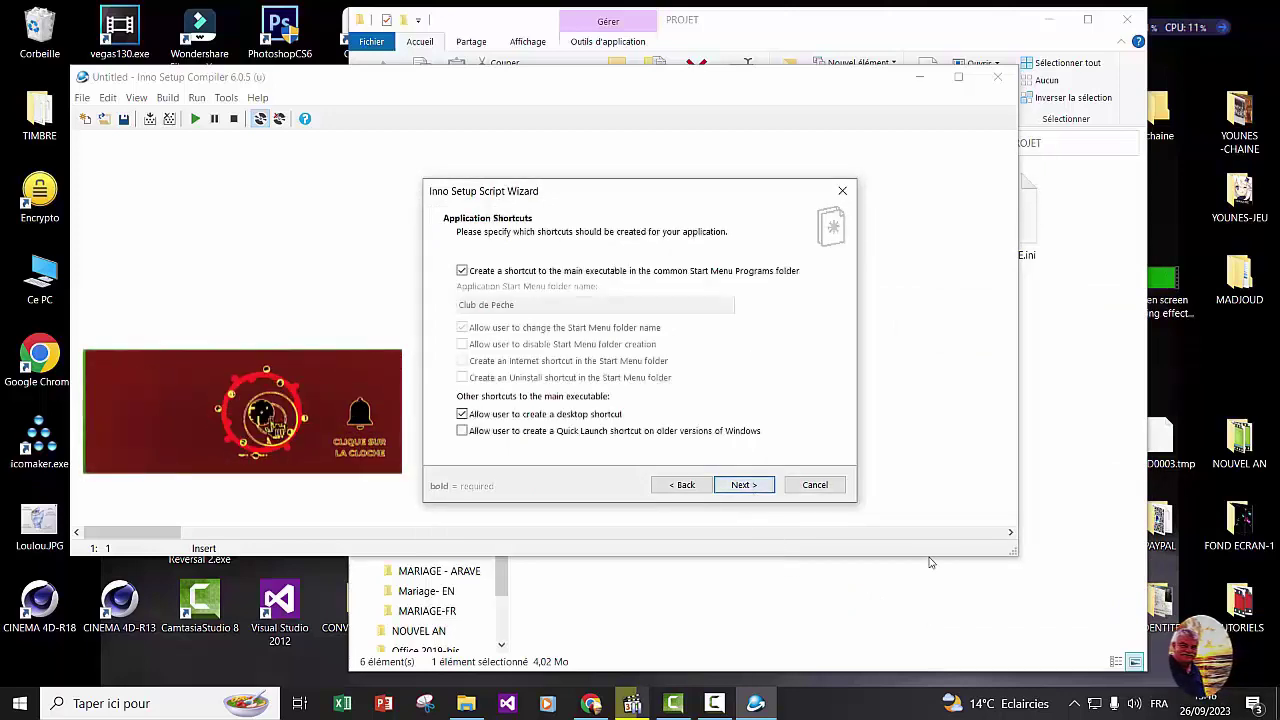
Keep the default shortcuts and set CLUB PECHE_XLSMtoEXESetting.ini as the license file.
click(740, 486)
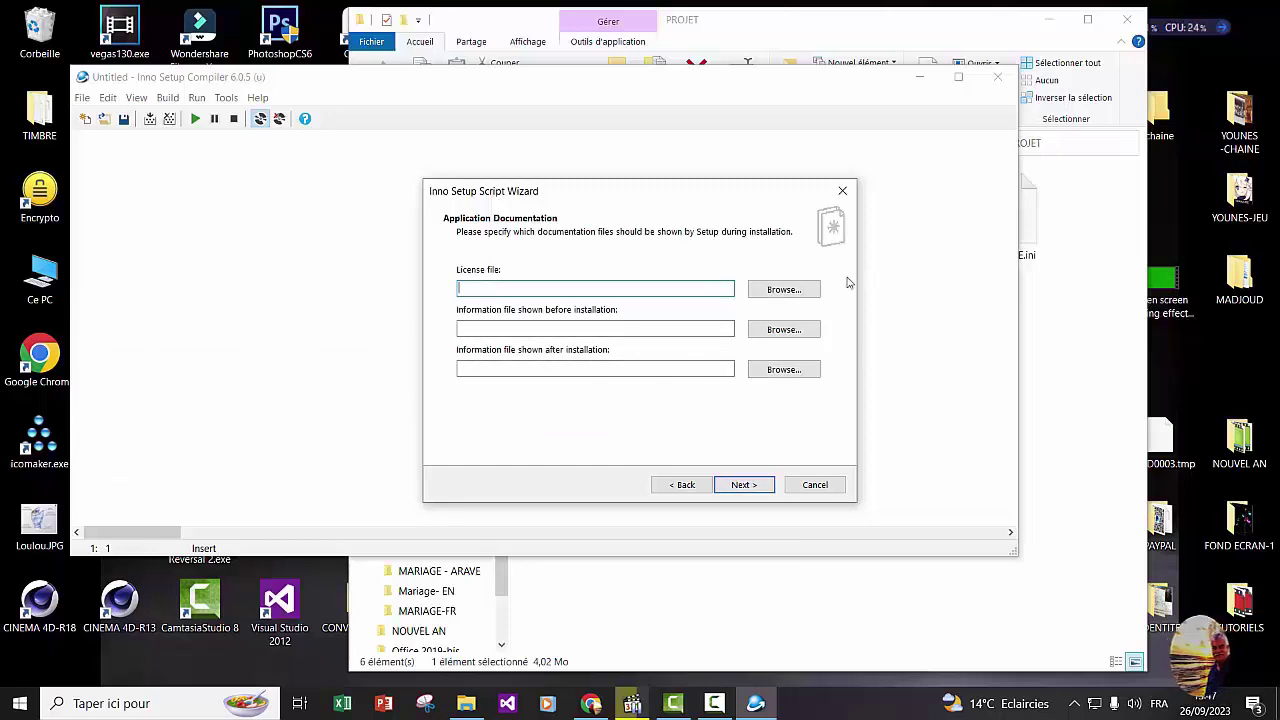
click(795, 289)
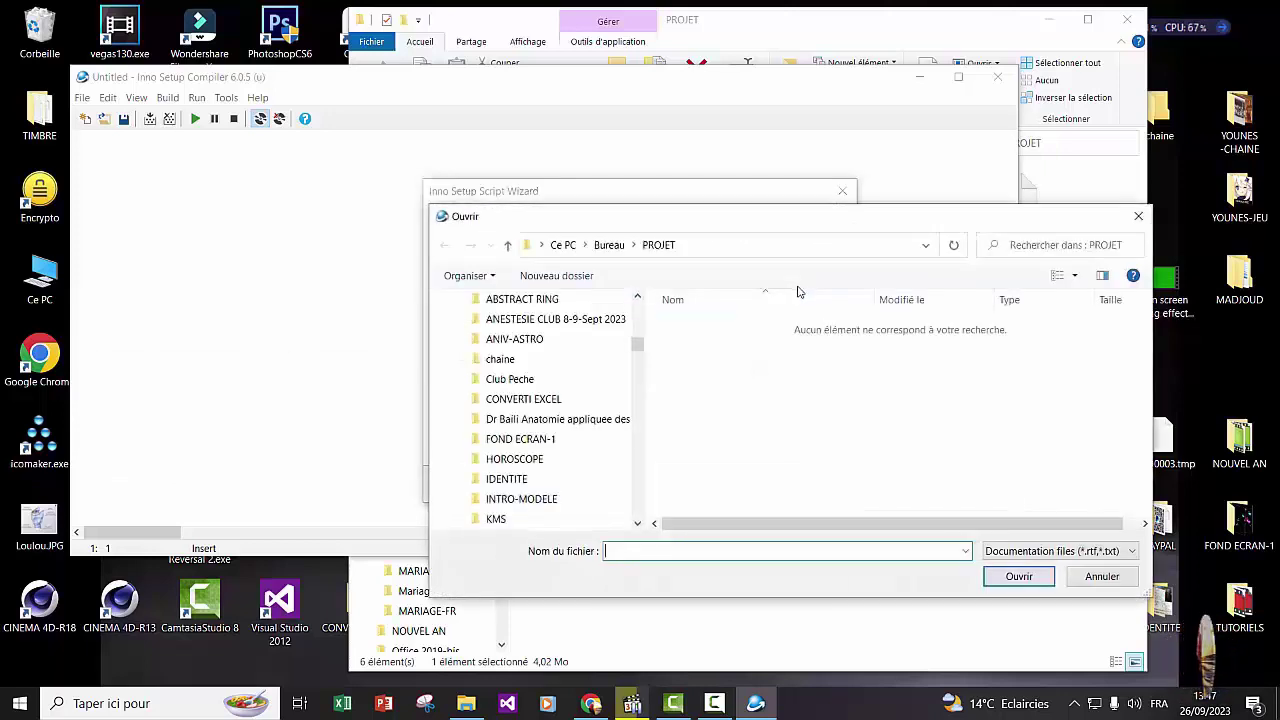
click(1132, 551)
click(1003, 581)
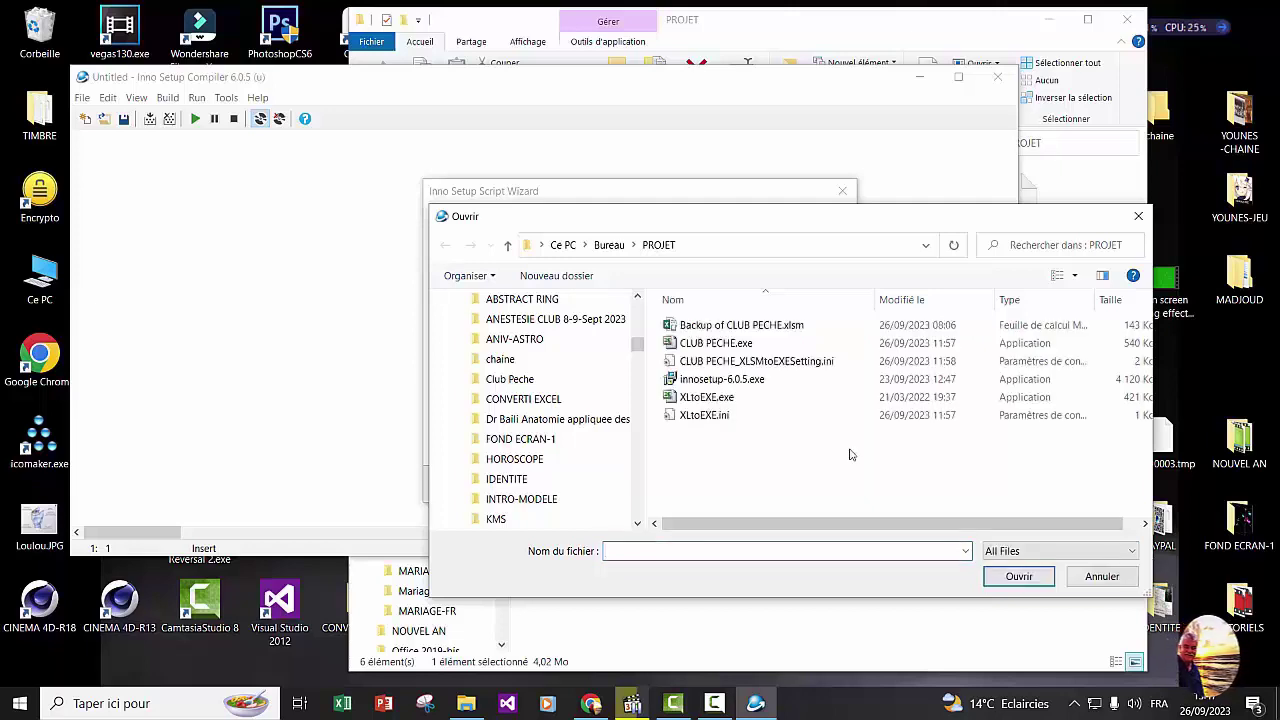
click(791, 366)
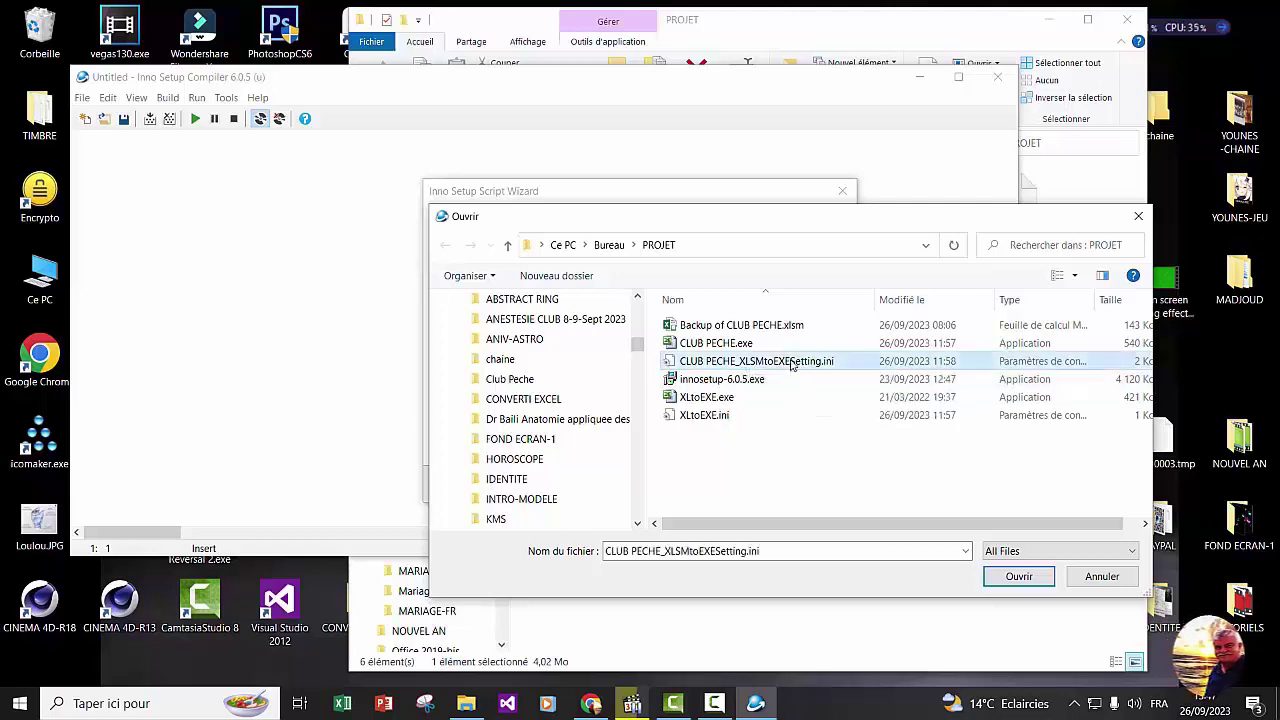
click(1015, 578)
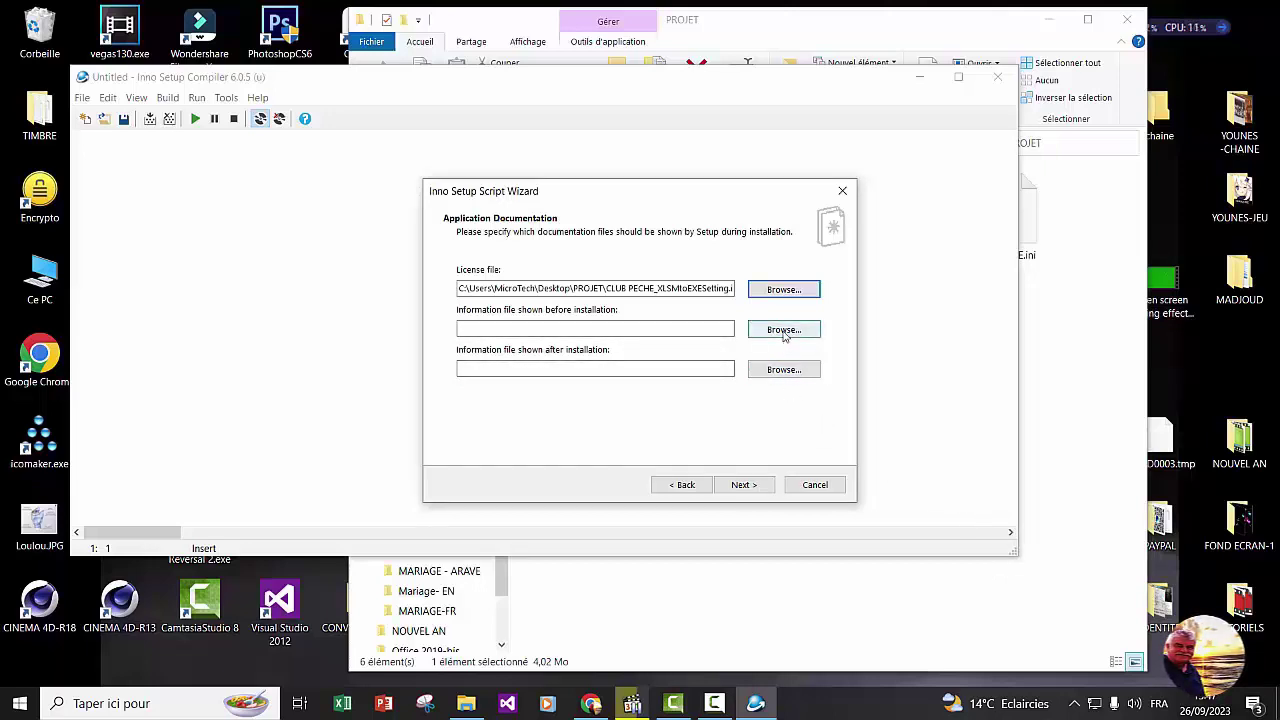
Use CLUB PECHE_XLSMtoEXESetting.ini as the pre-installation information file.
click(785, 333)
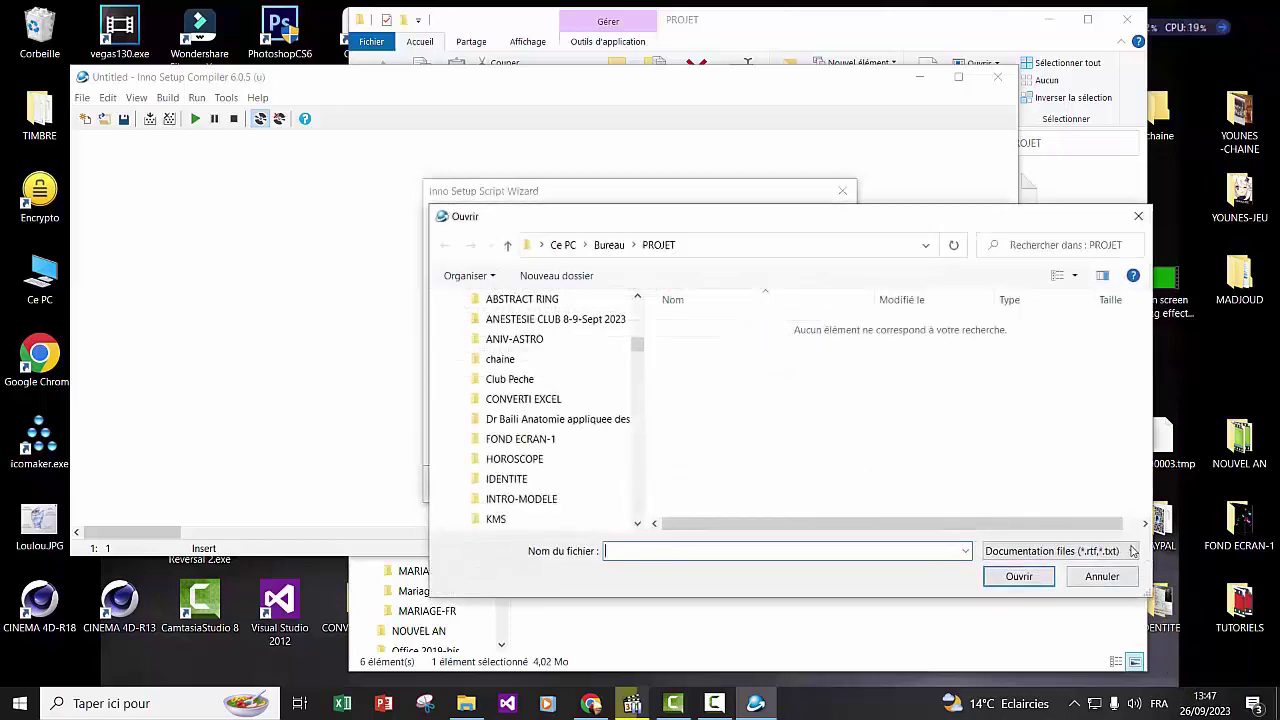
click(1133, 551)
click(1063, 573)
click(745, 361)
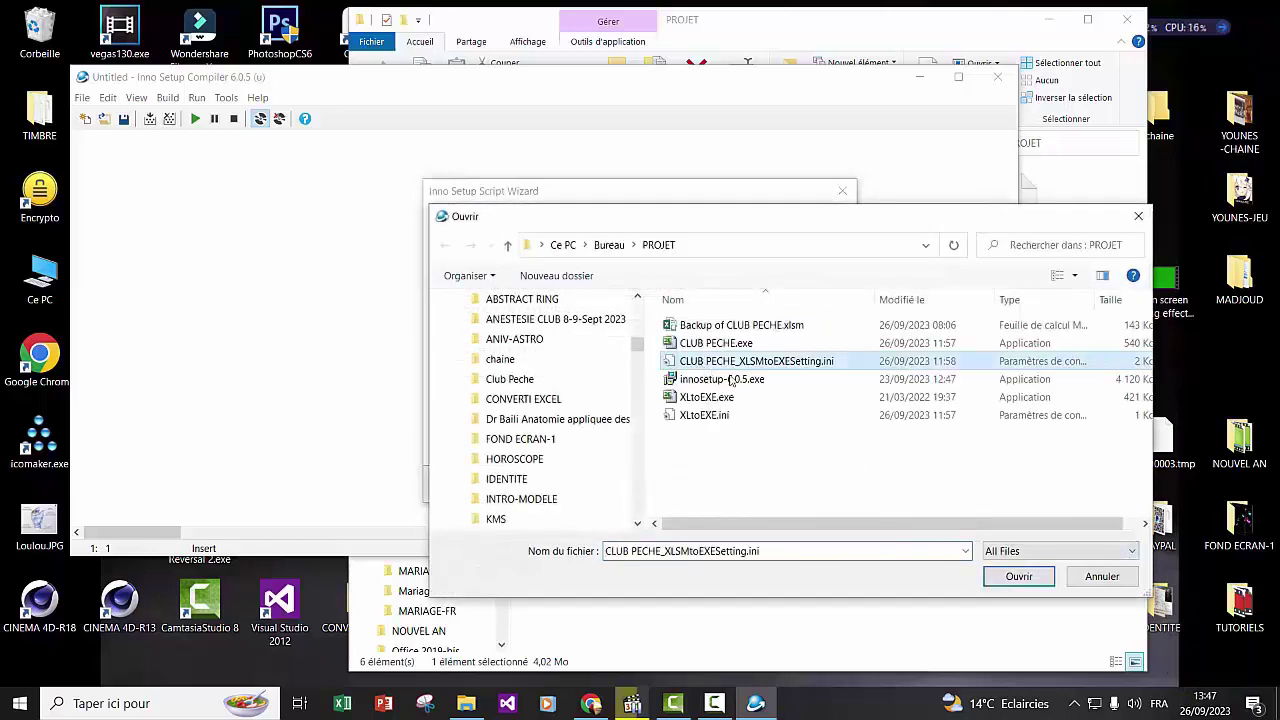
click(990, 578)
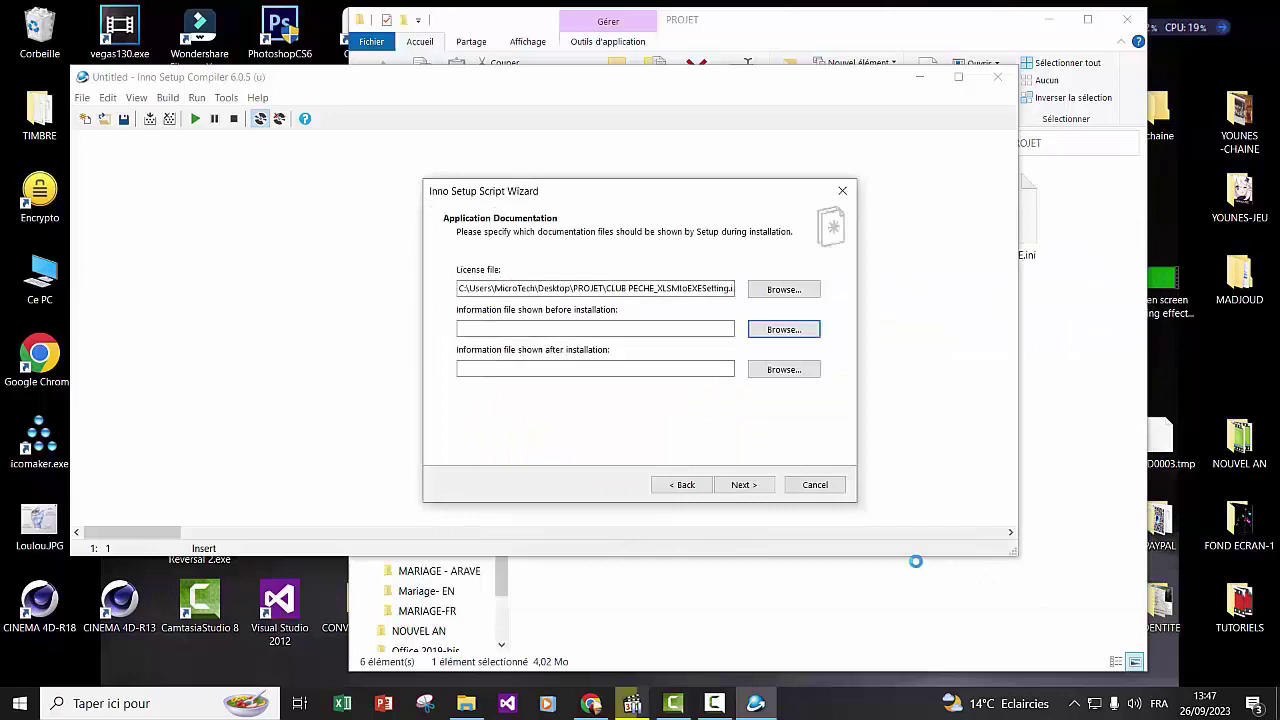
Select CLUB PECHE_XLSMtoEXESetting.ini for the post-installation information file.
click(783, 377)
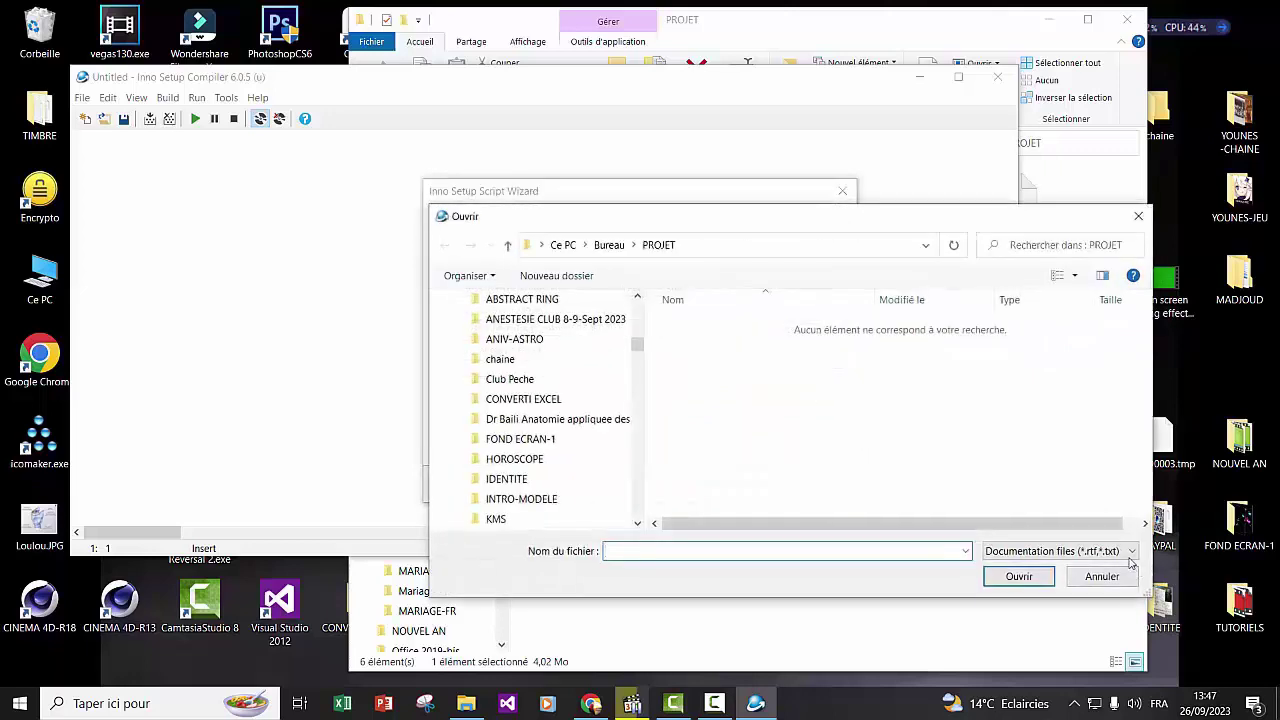
click(1131, 553)
click(995, 589)
click(775, 361)
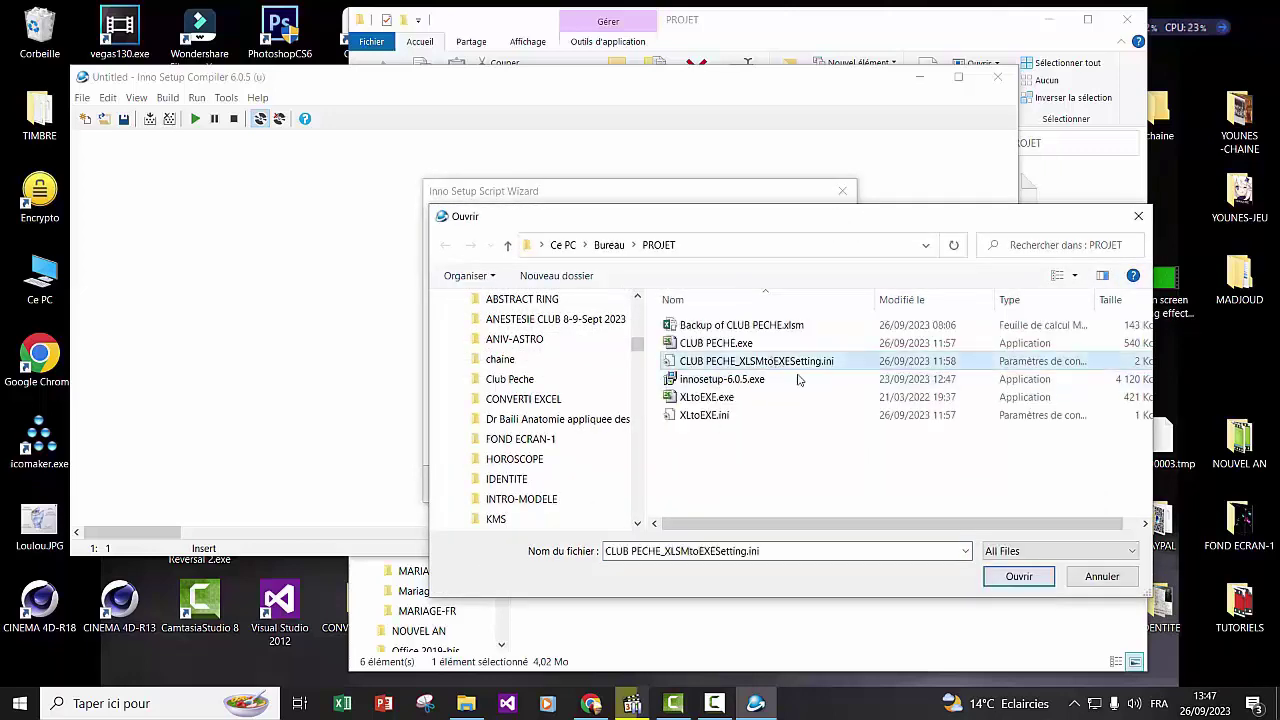
Confirm the ini as post-install information and keep administrative install mode.
click(1018, 577)
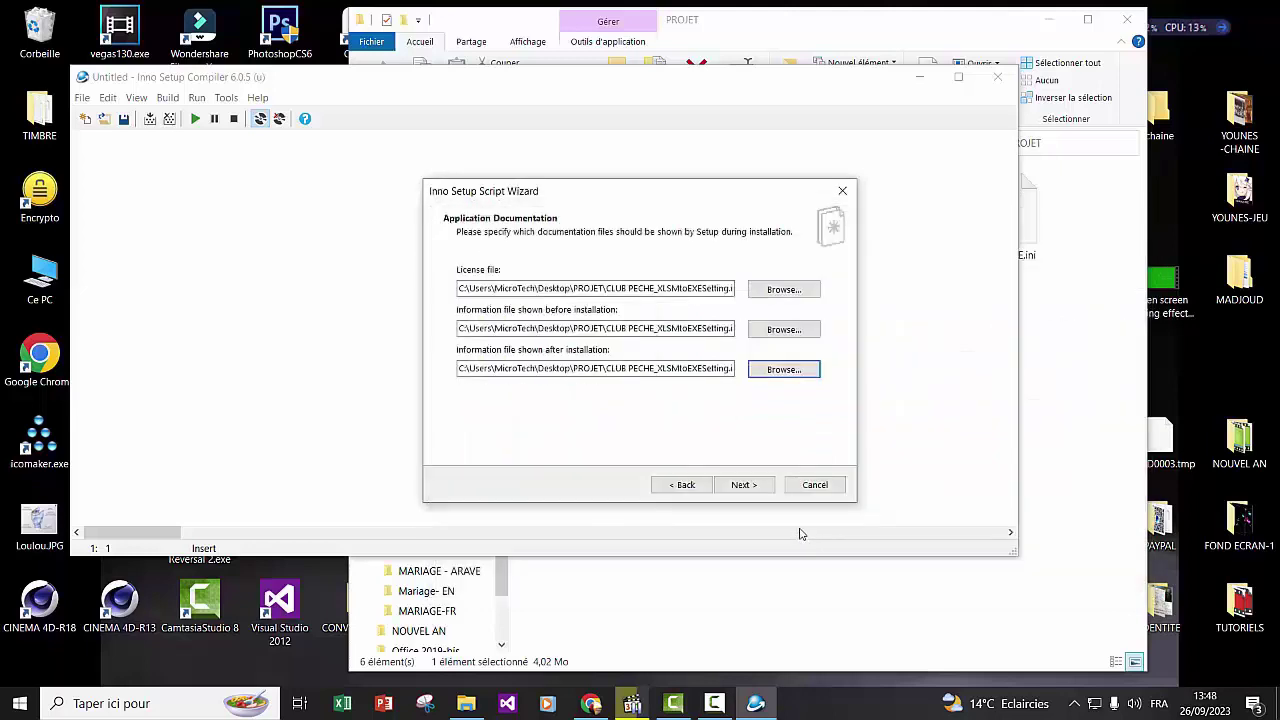
click(740, 486)
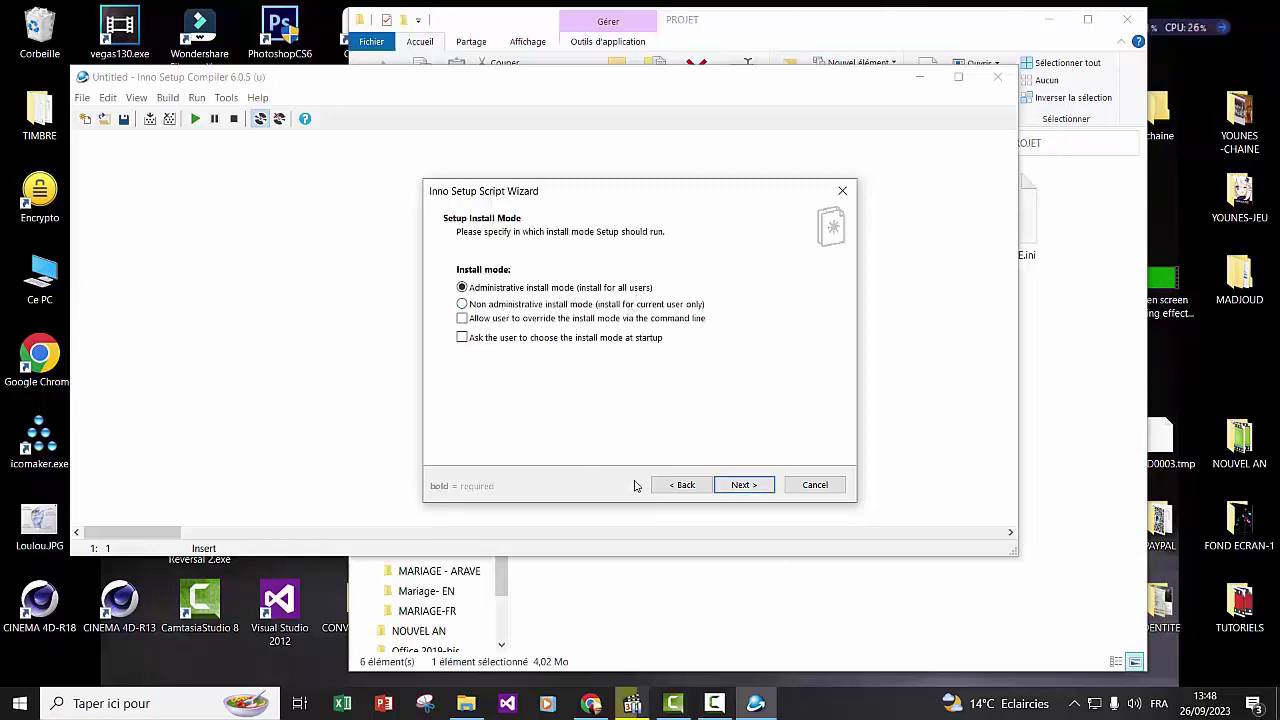
click(748, 486)
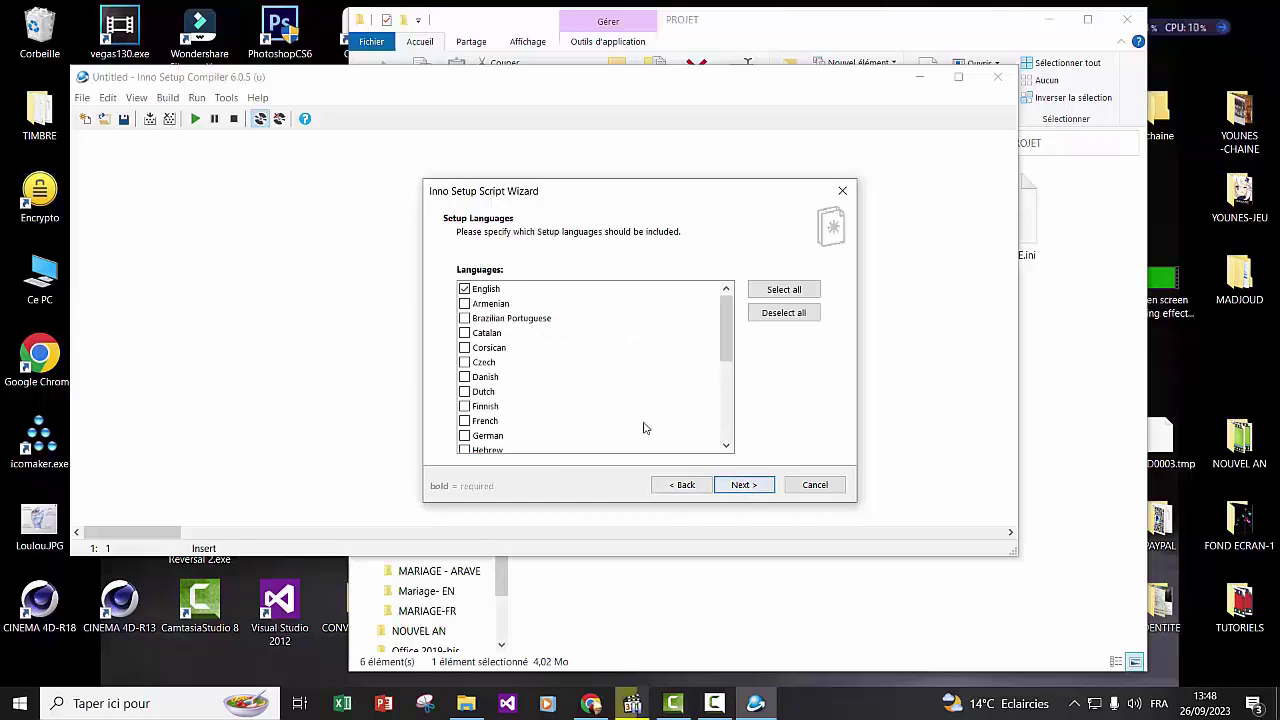
Make French the only setup language and finish the wizard with default compiler settings.
click(465, 421)
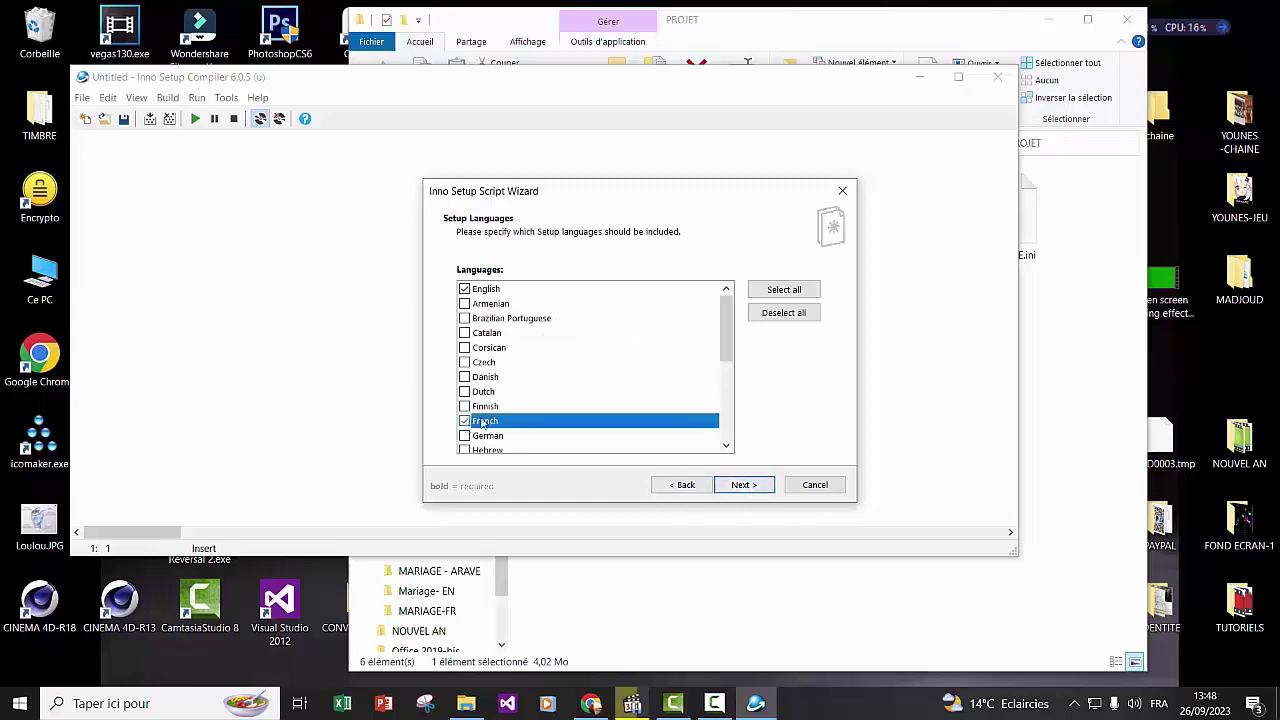
click(464, 288)
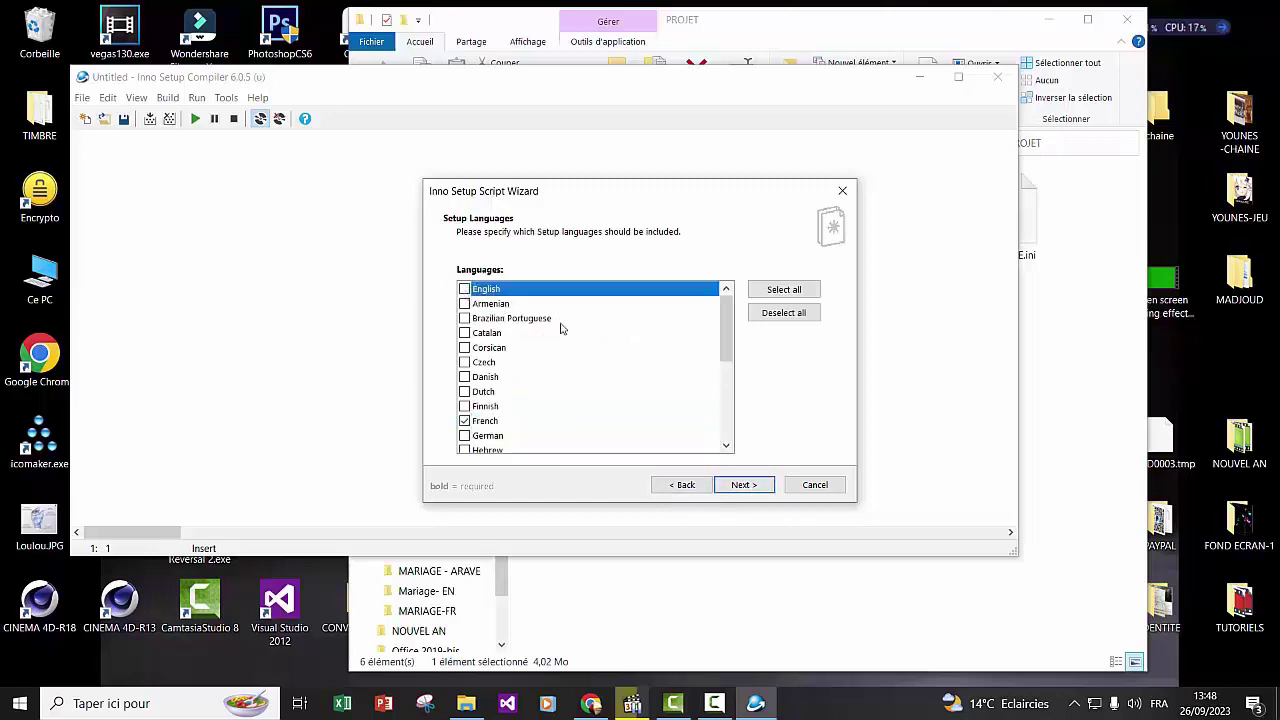
click(735, 490)
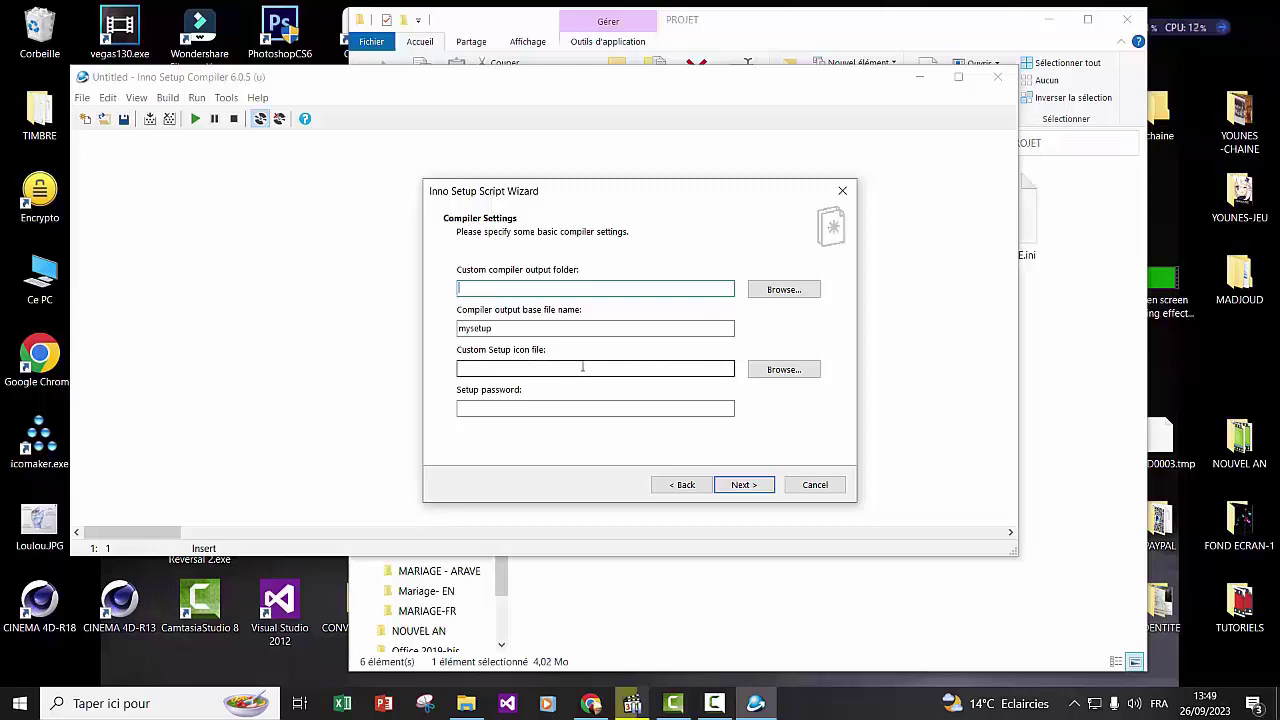
click(755, 487)
click(755, 487)
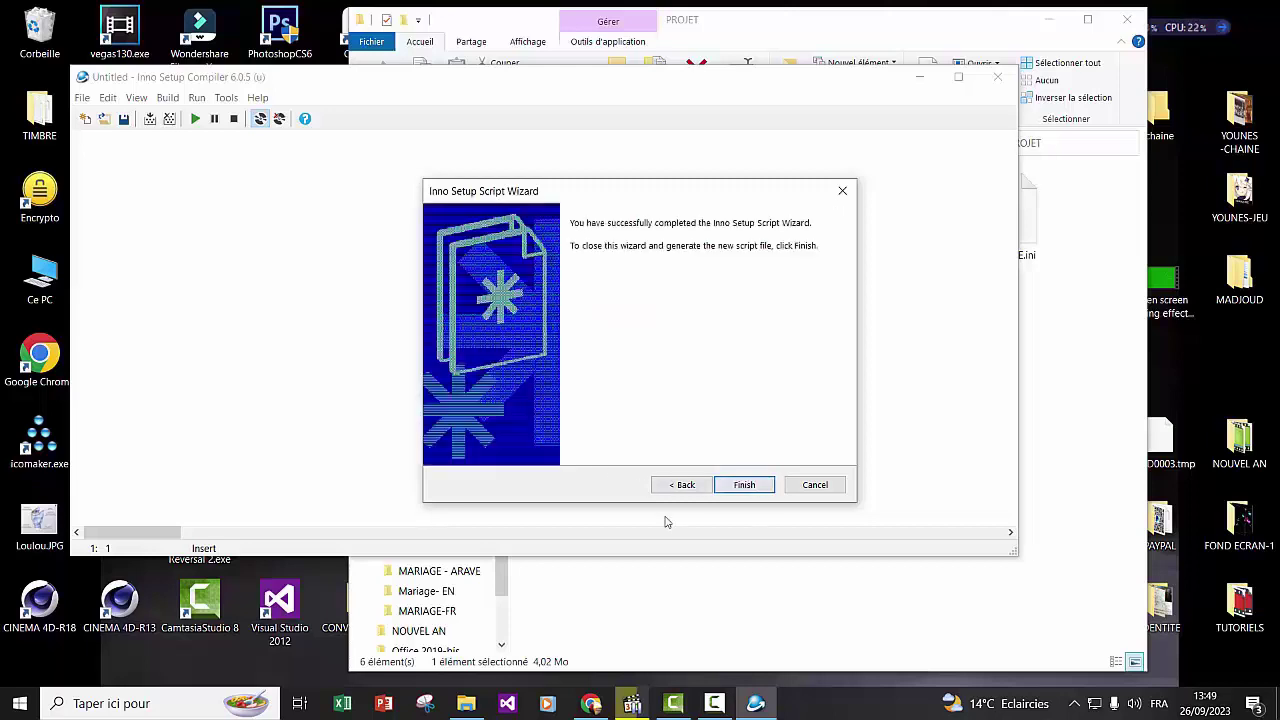
click(745, 486)
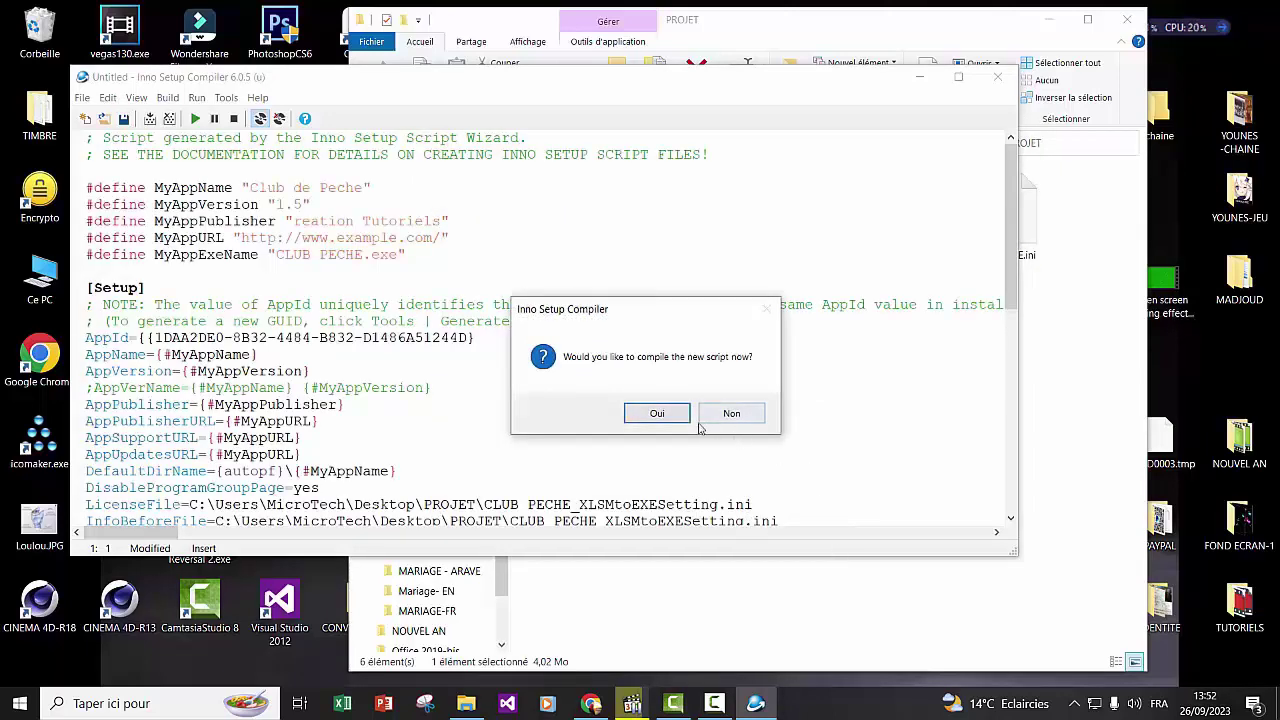
Agree to compile and save the generated script as 'Club de Peche'.
click(656, 414)
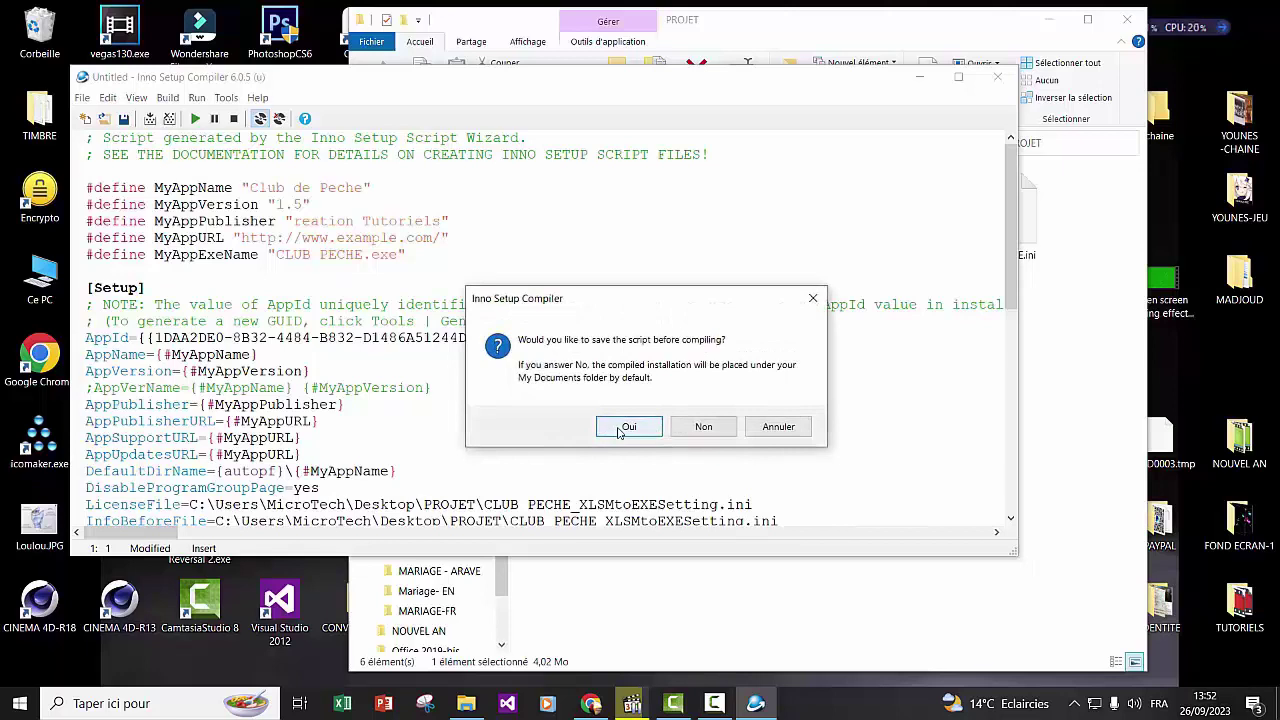
click(619, 431)
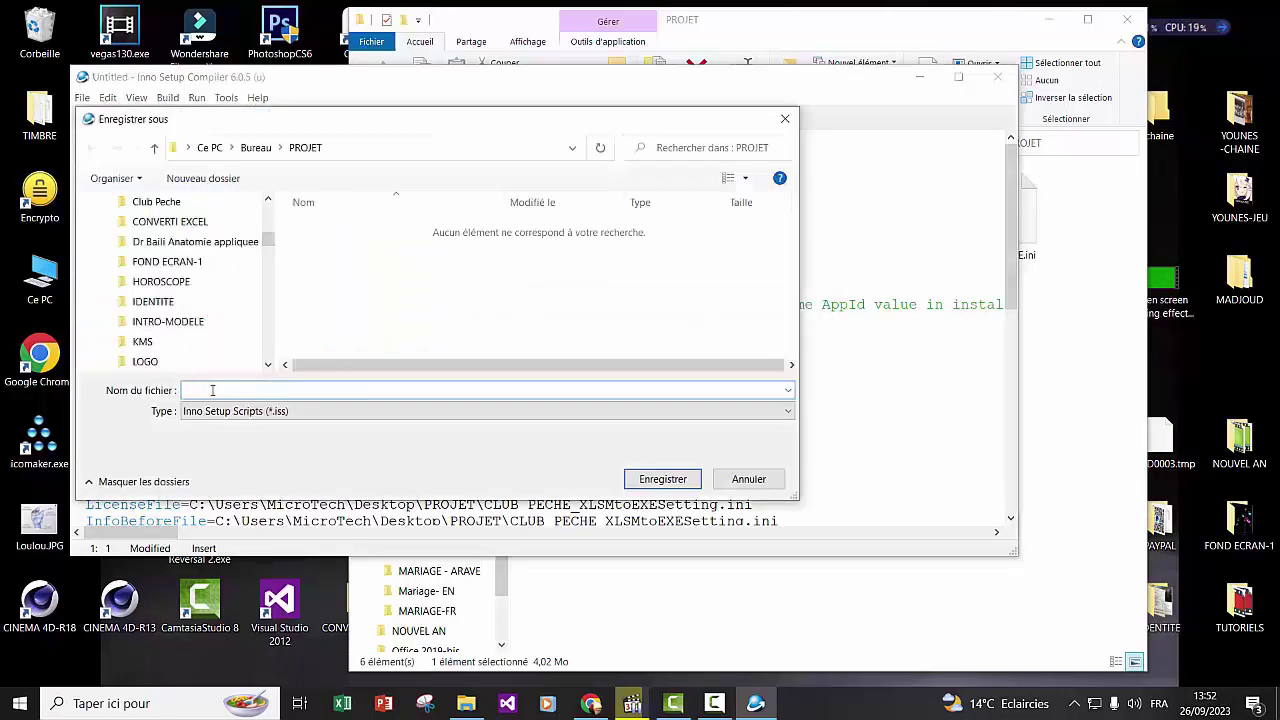
text(Club de)
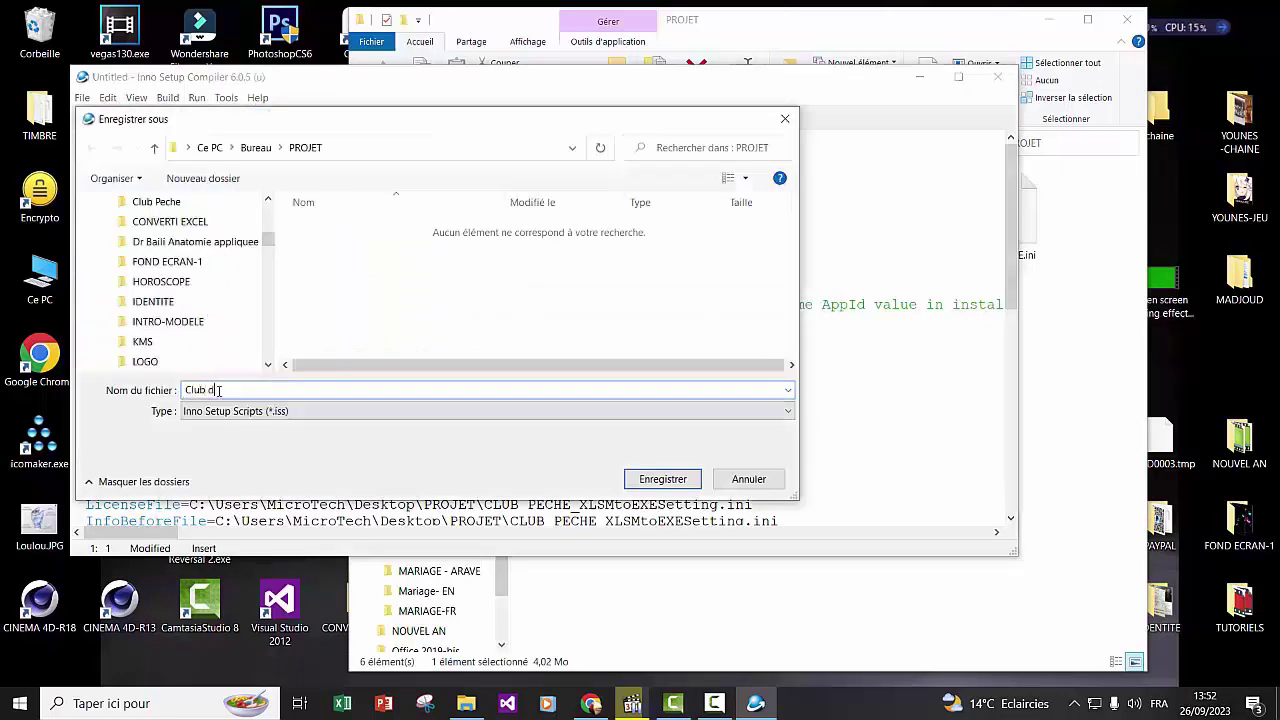
text( Peche)
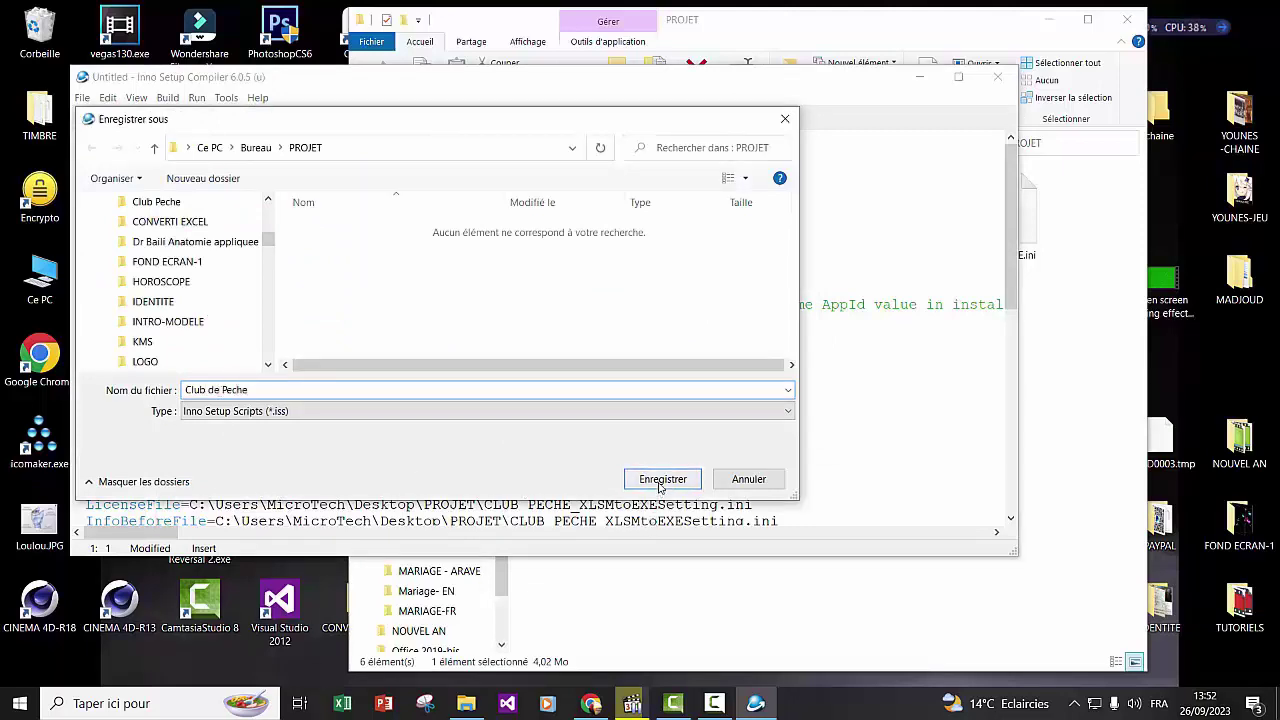
click(660, 479)
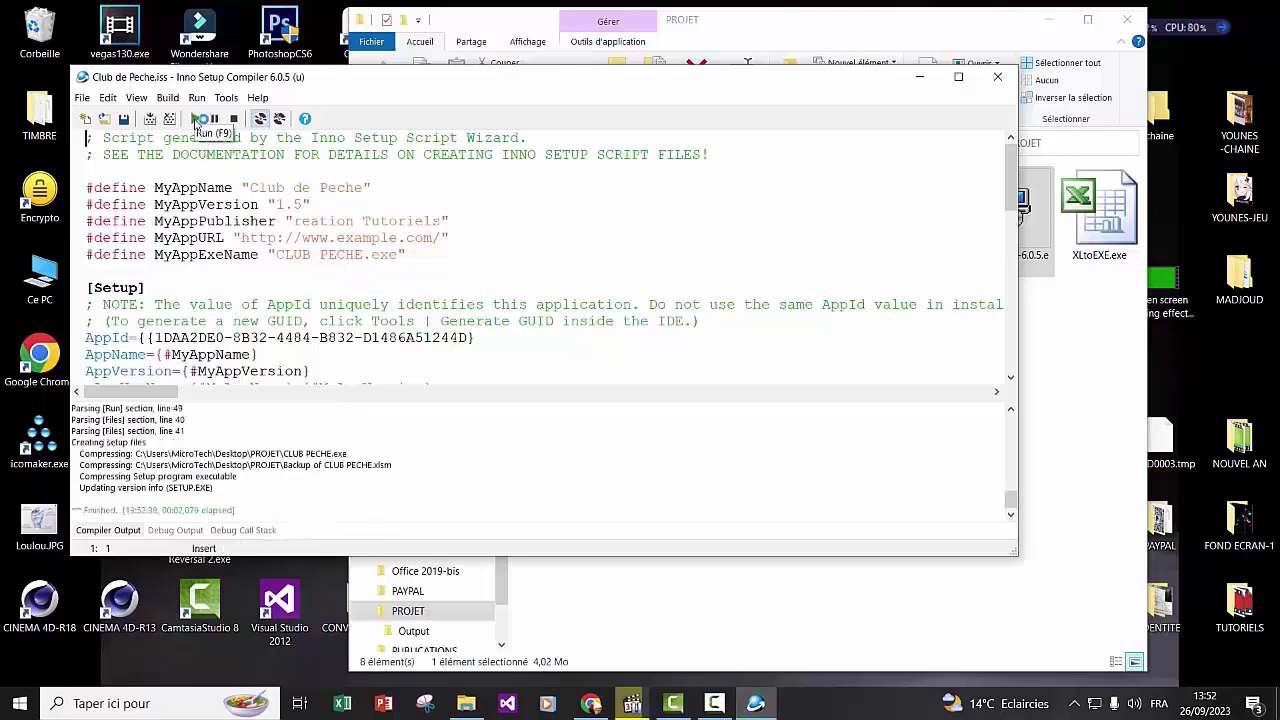
Run the compiled setup, accept the licence, and install Club de Peche with its desktop icon.
click(196, 119)
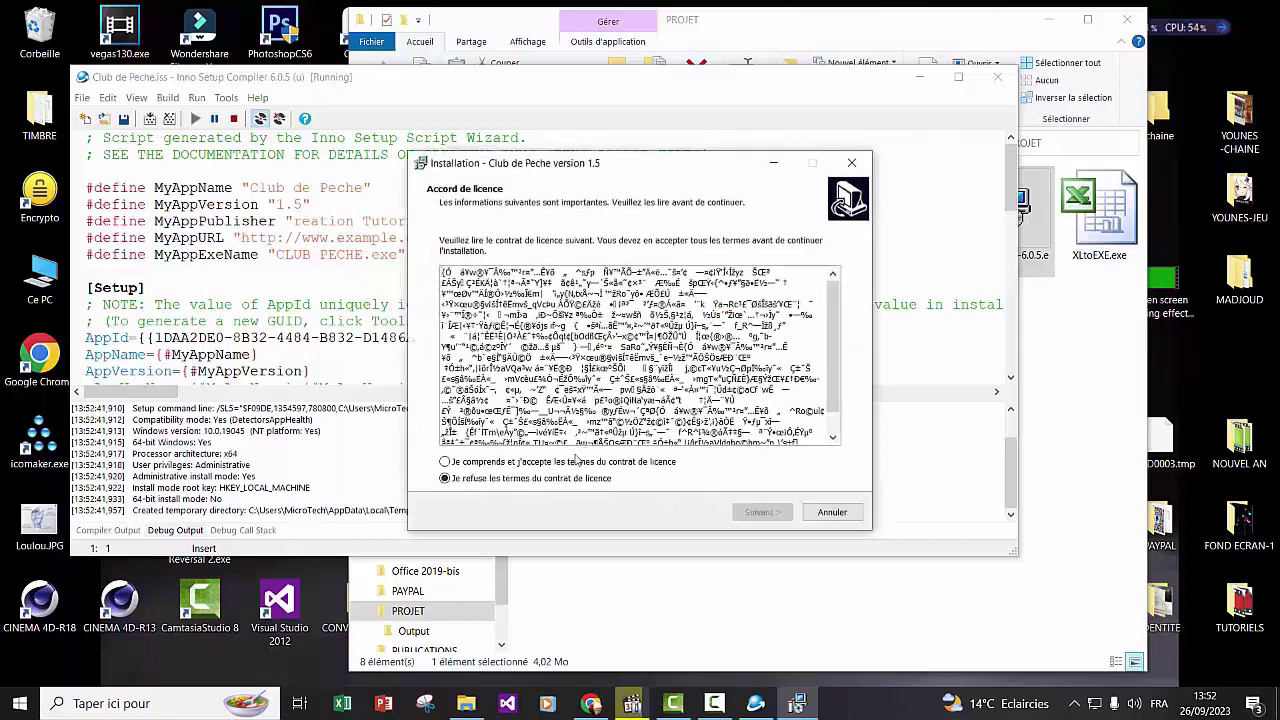
click(445, 462)
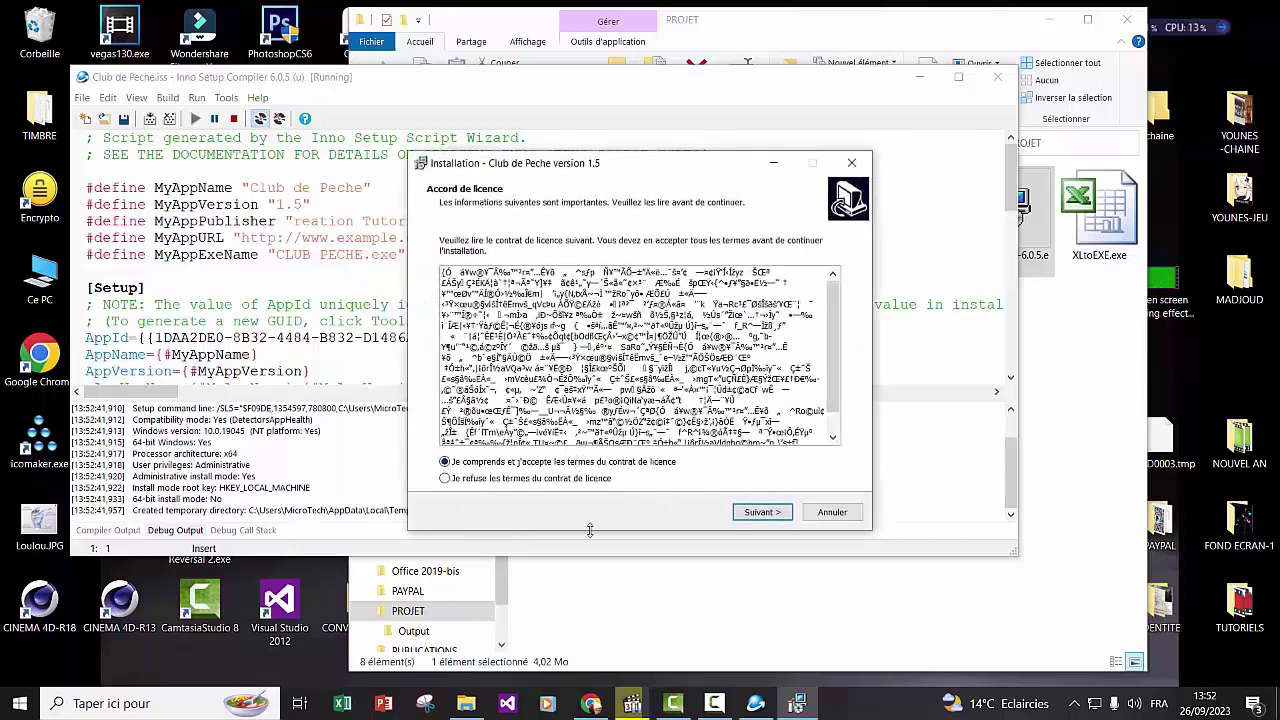
click(760, 513)
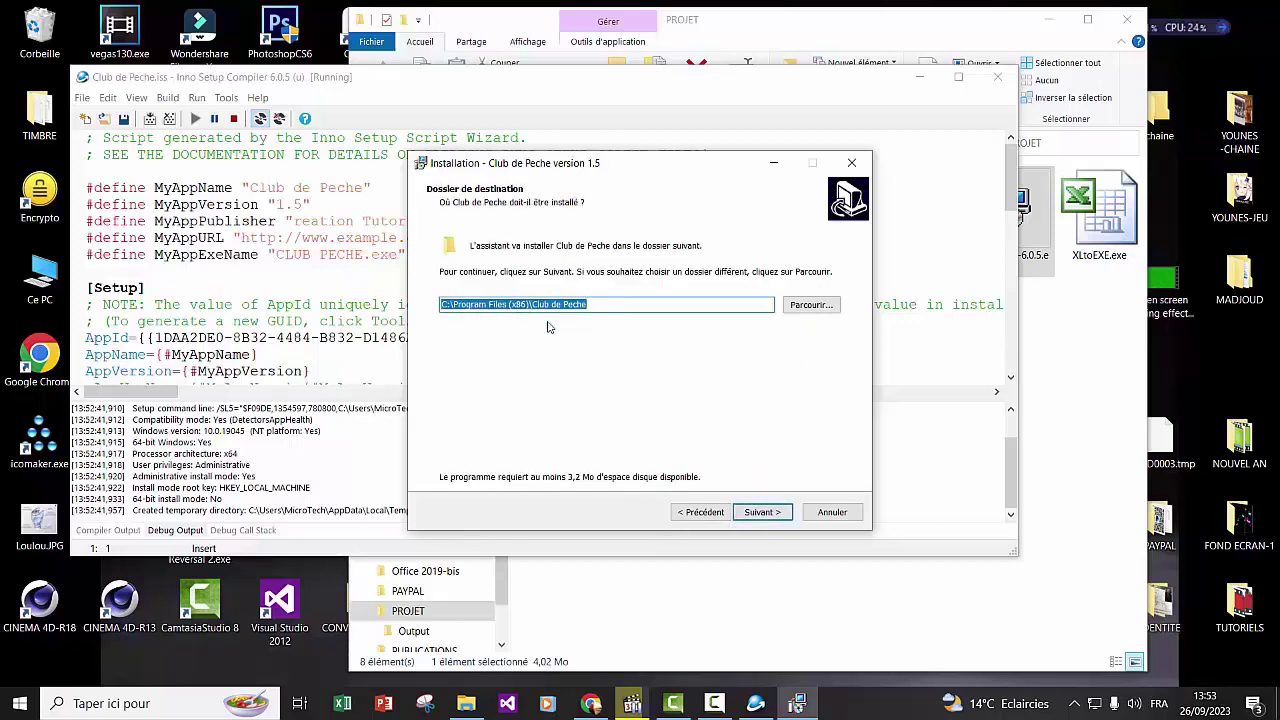
click(760, 513)
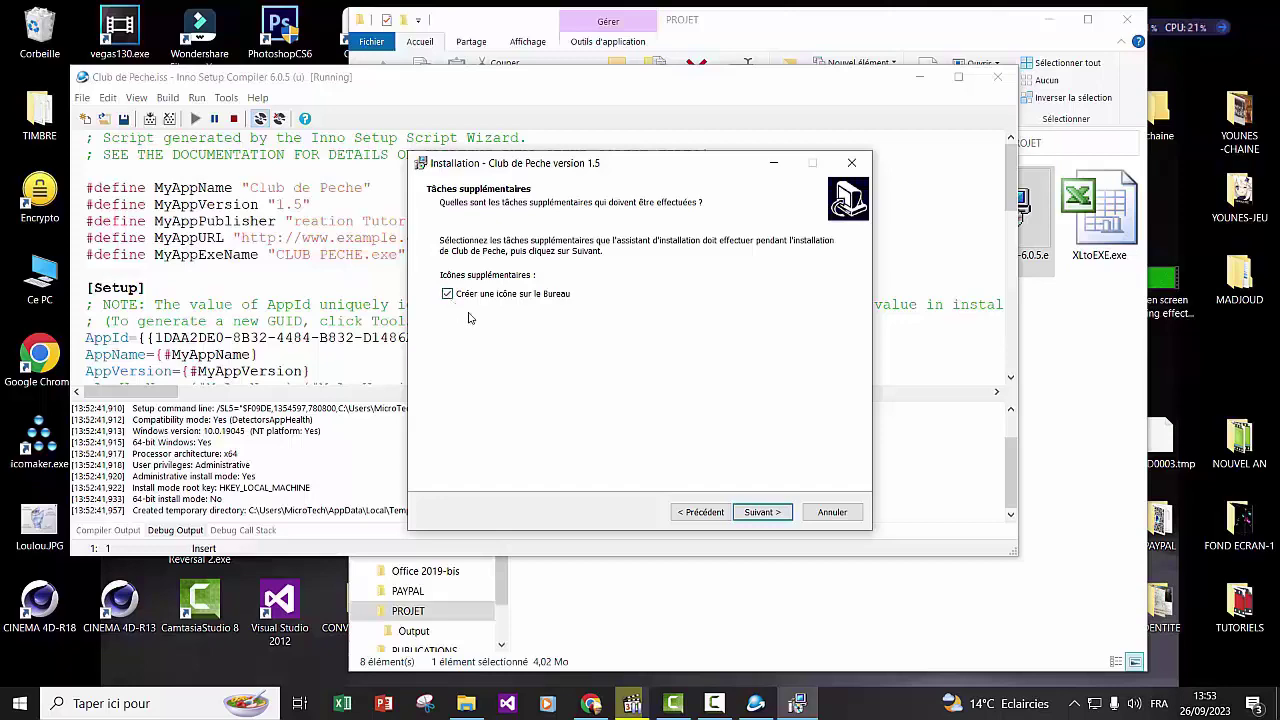
click(760, 513)
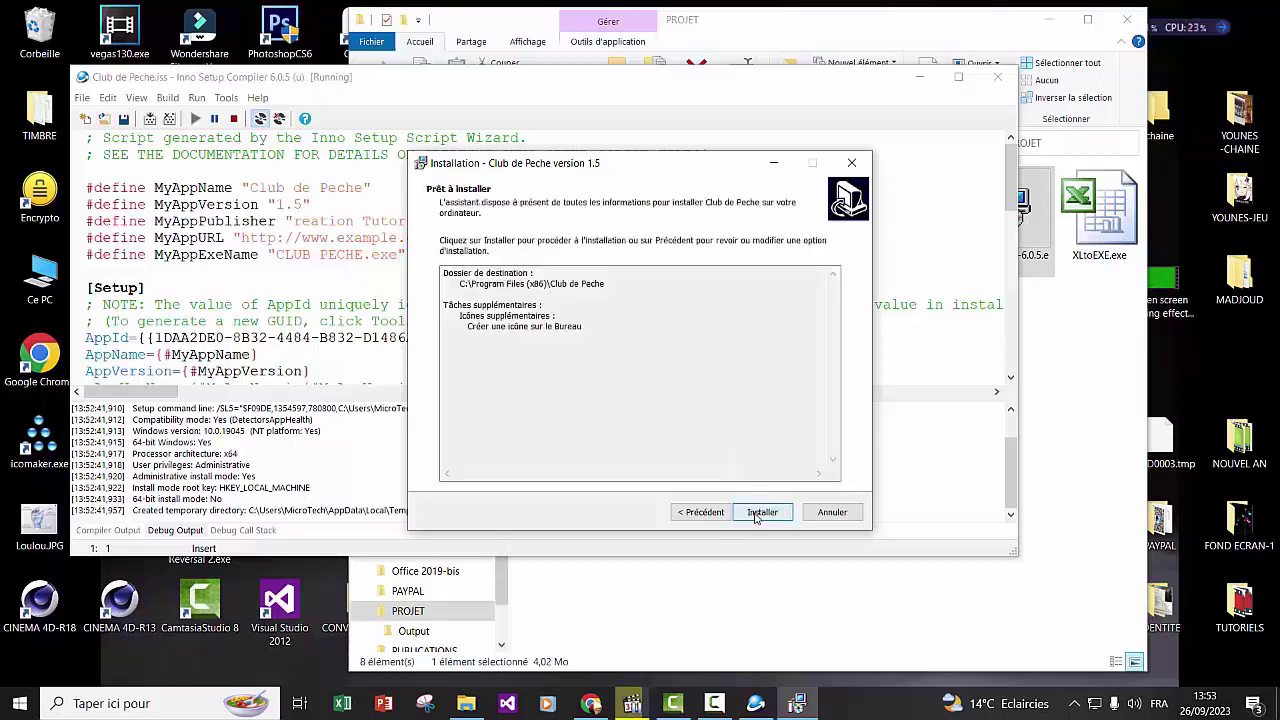
click(760, 513)
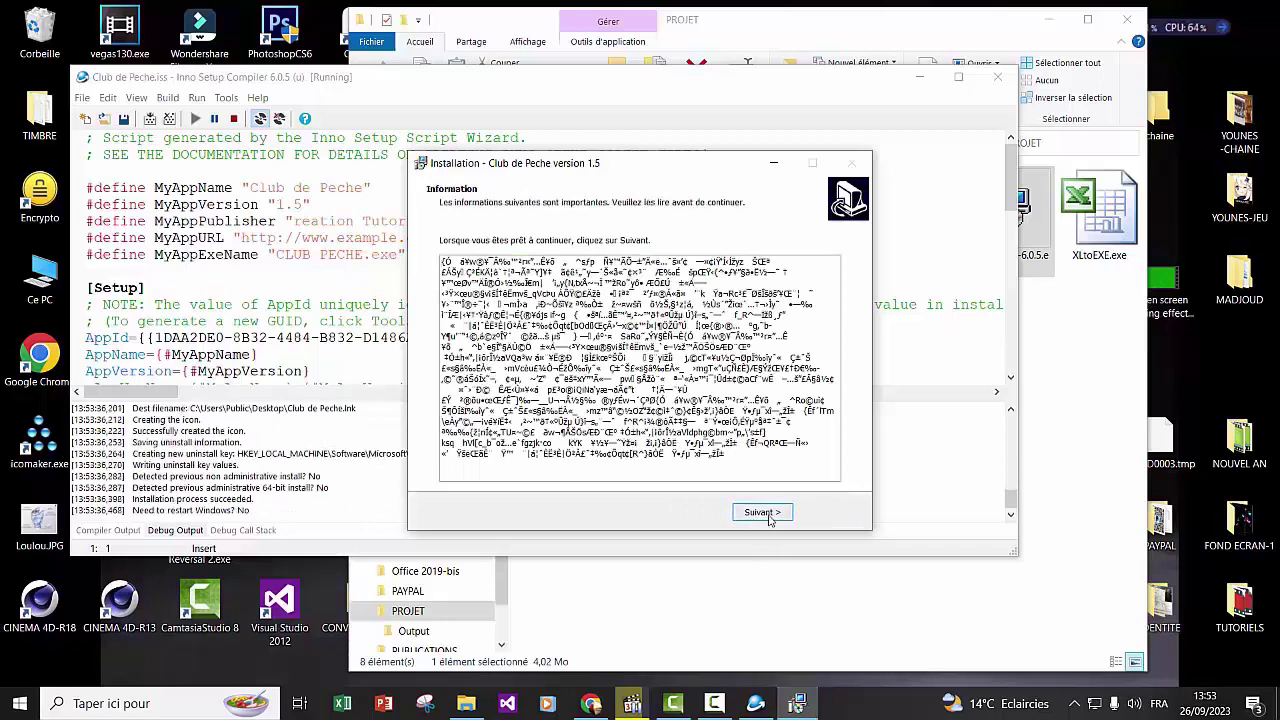
click(766, 514)
click(763, 514)
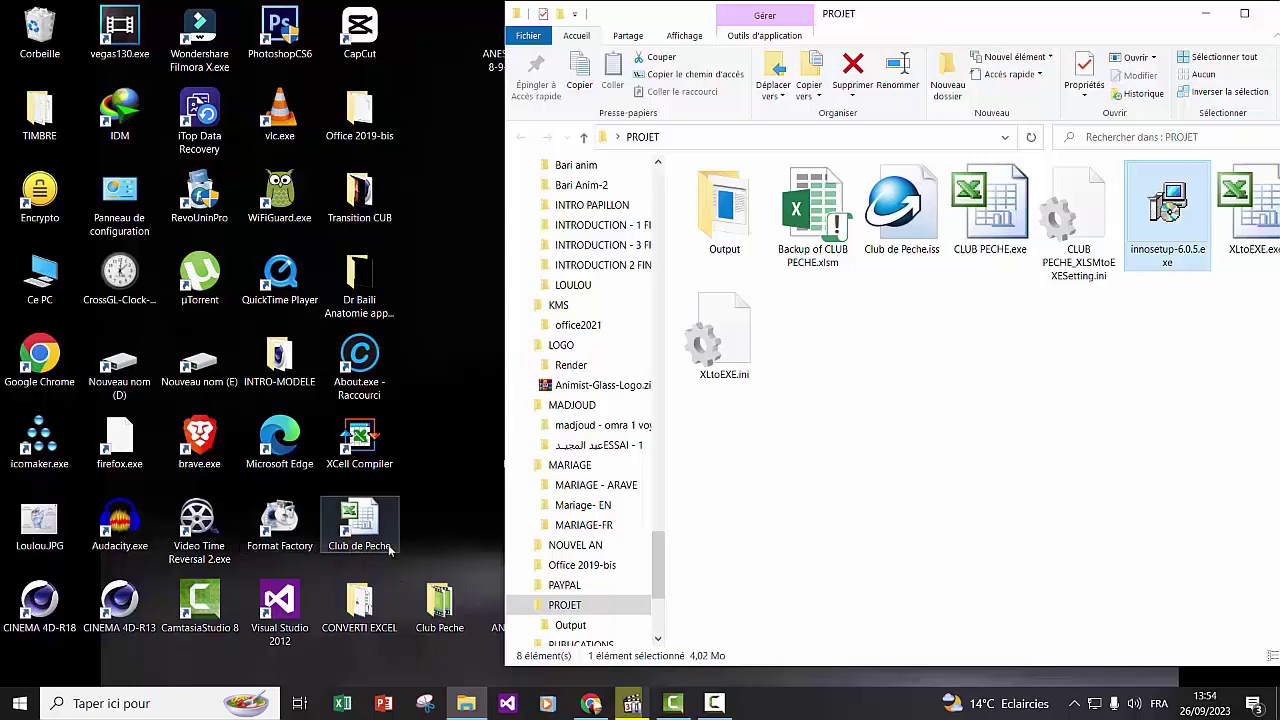
Change the Club de Peche shortcut's icon to Club Peche2.ico and apply it.
right_click(362, 508)
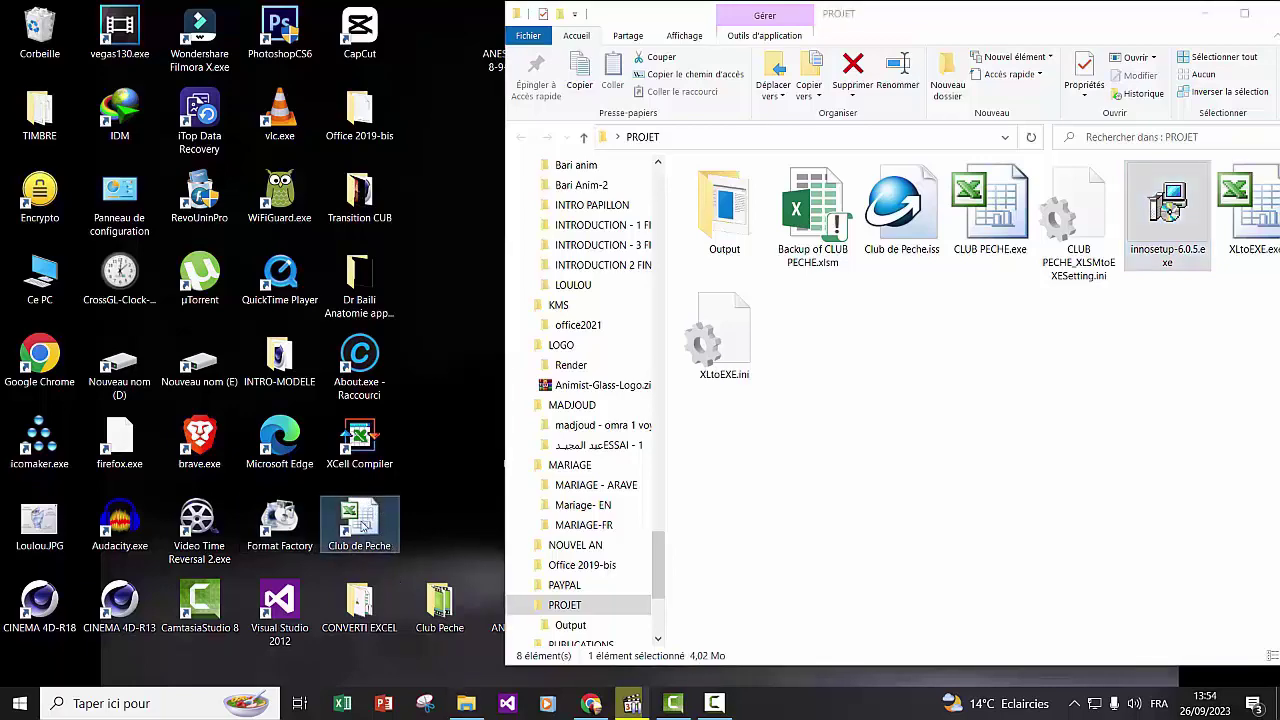
click(414, 679)
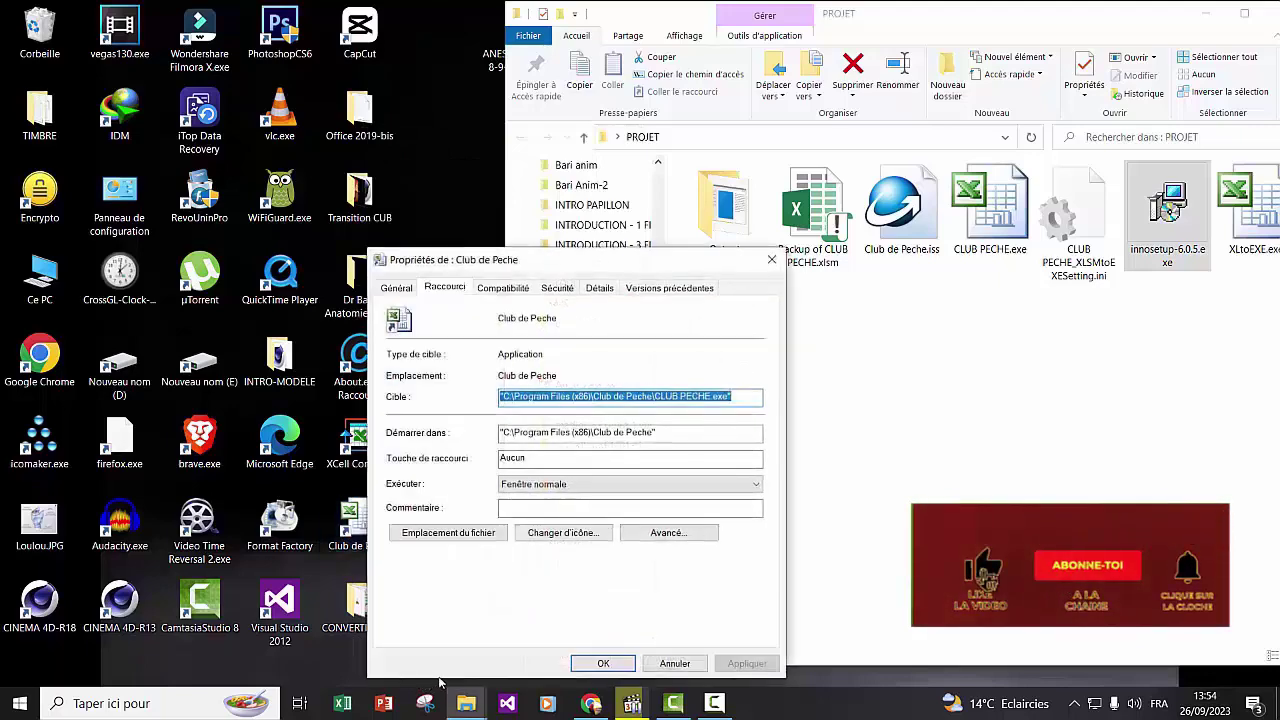
click(560, 534)
click(606, 387)
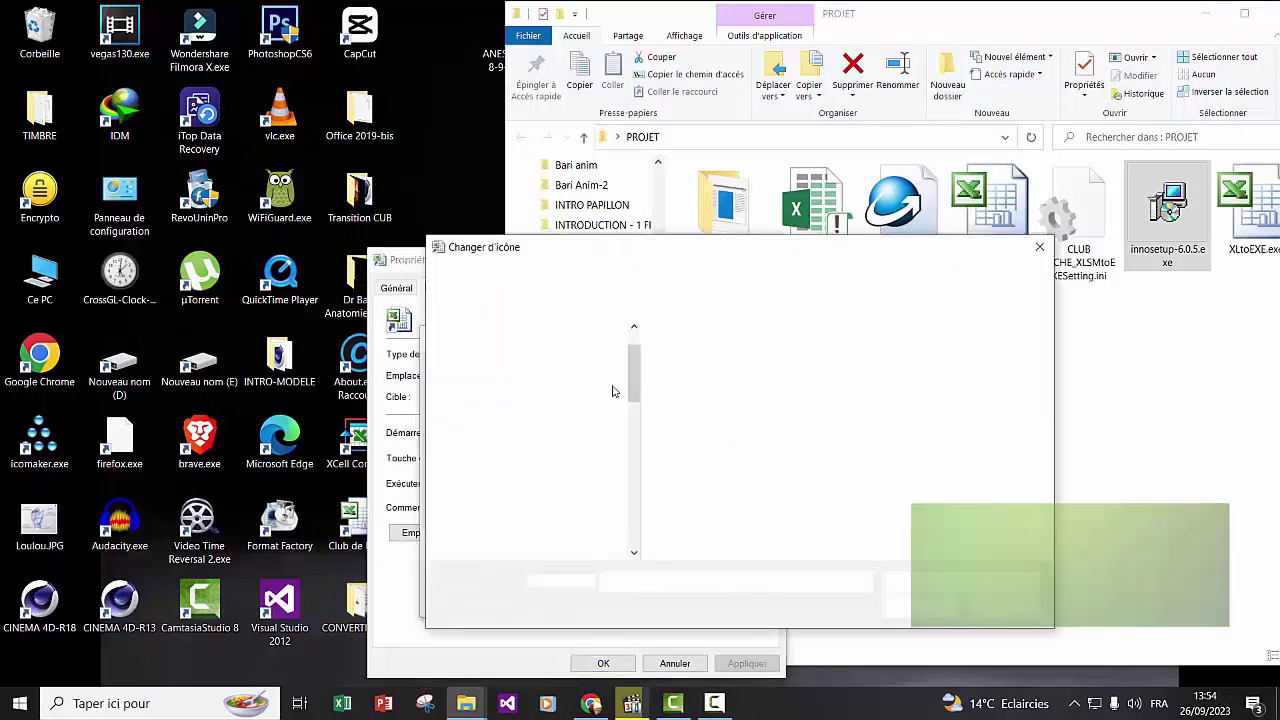
click(697, 372)
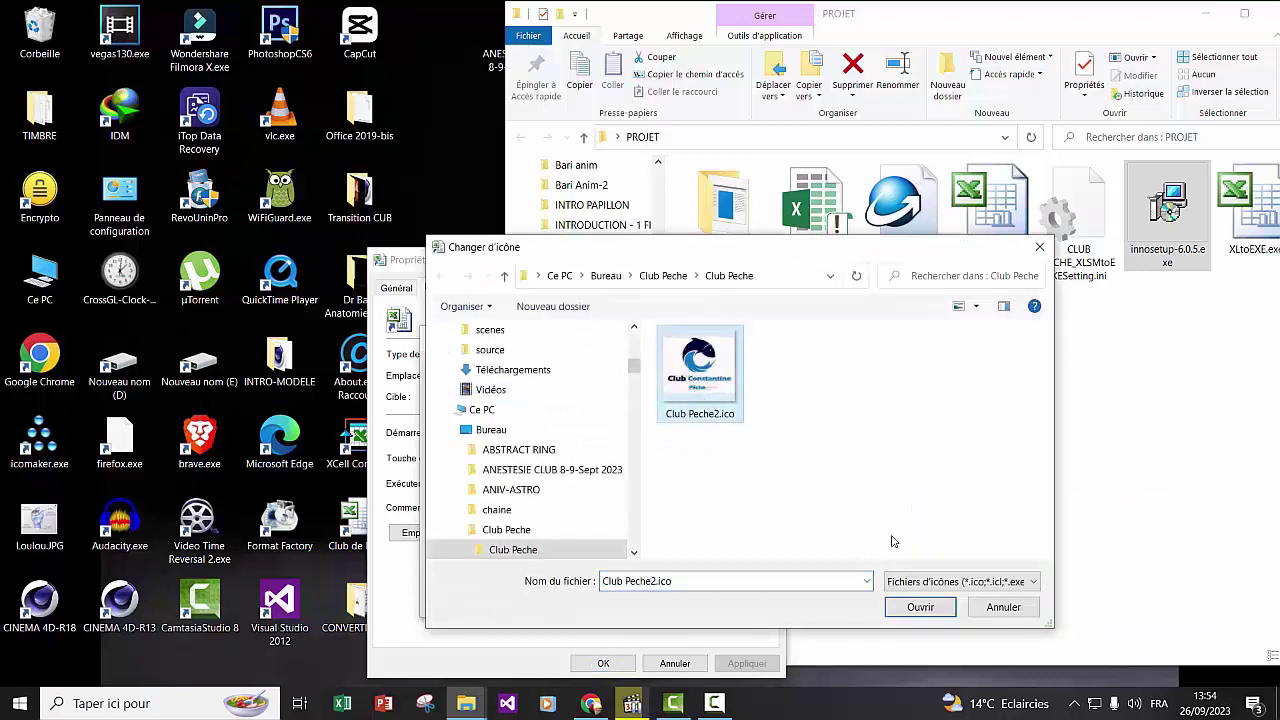
click(920, 607)
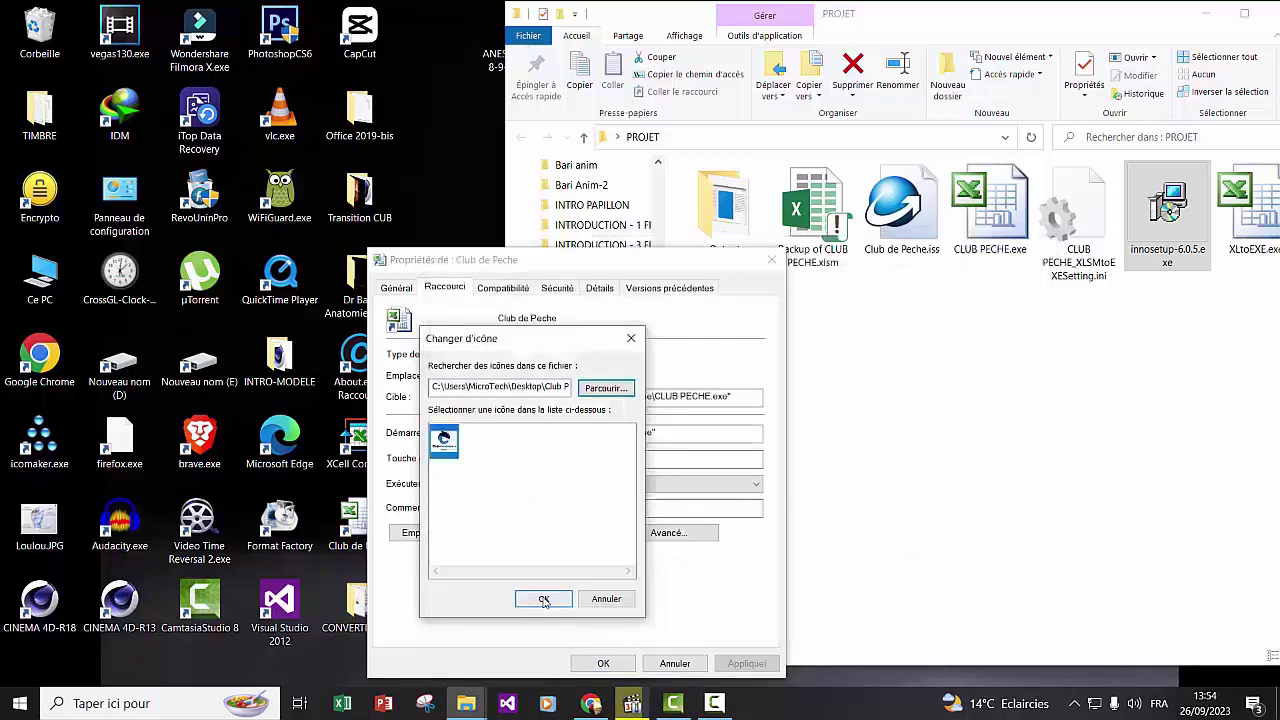
click(556, 598)
click(746, 663)
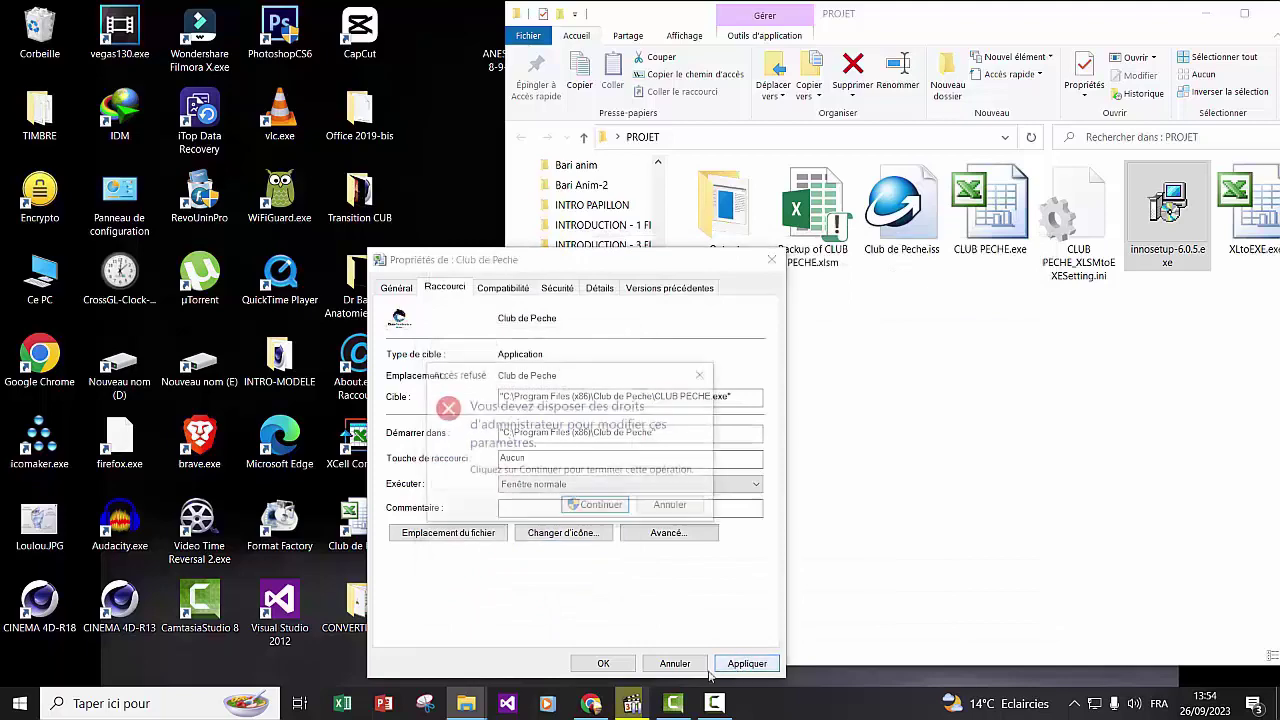
key(Return)
click(618, 662)
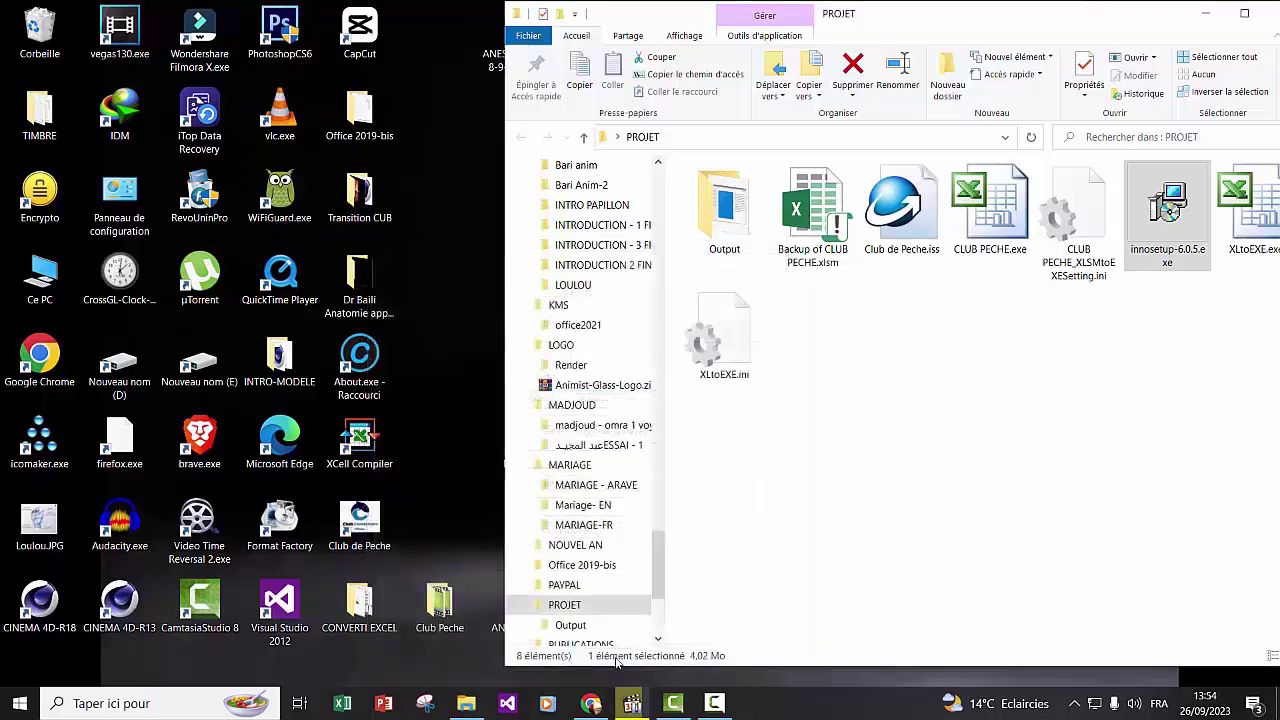
Recheck the shortcut's properties, then close the PROJET folder window.
right_click(366, 520)
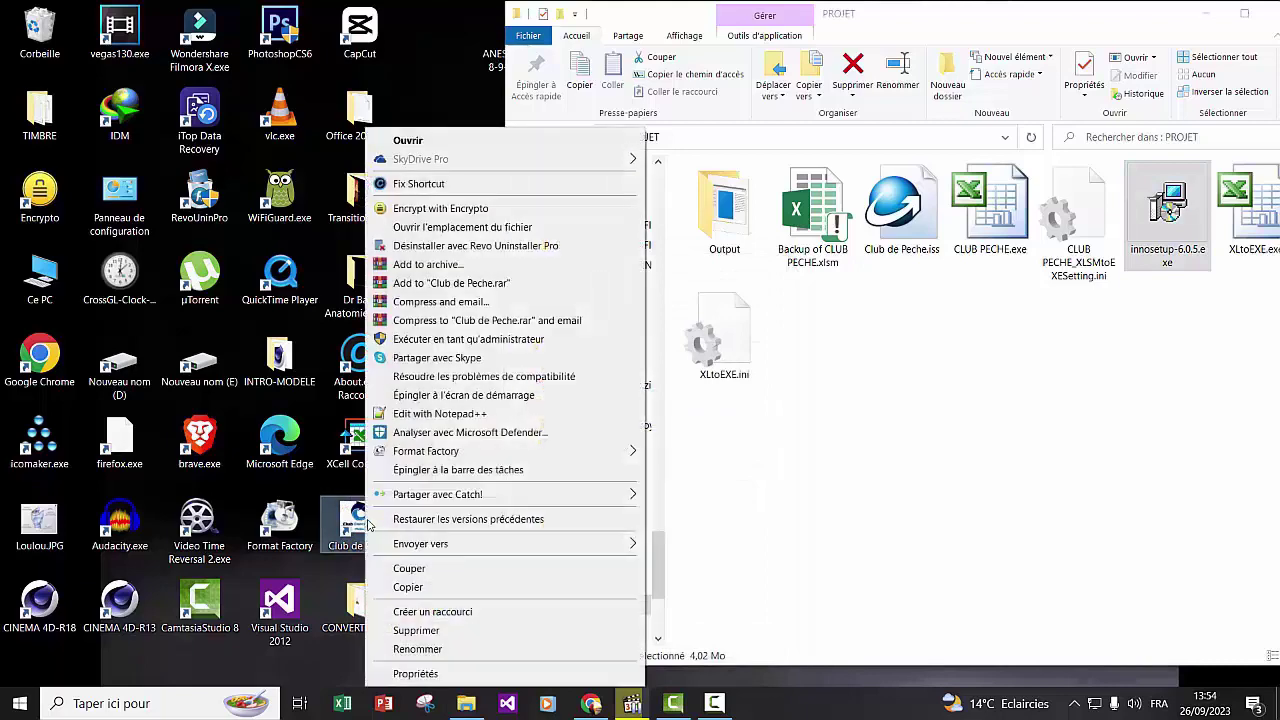
click(431, 676)
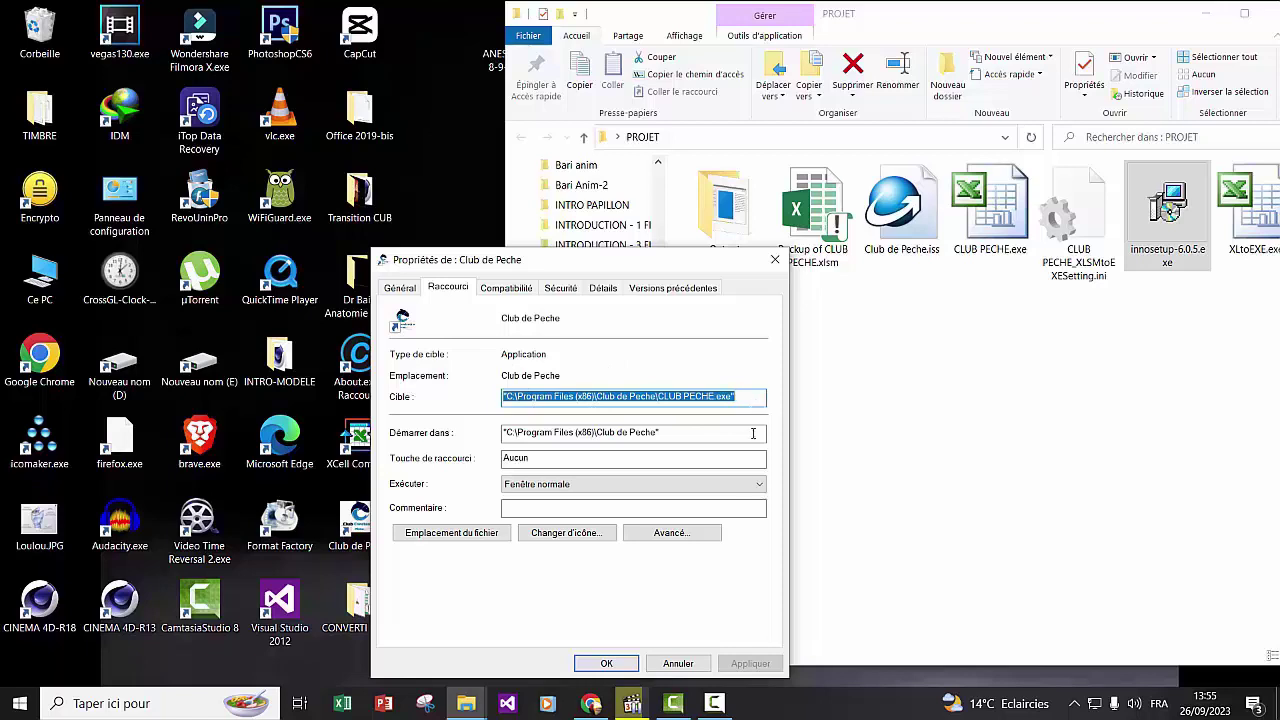
key(Escape)
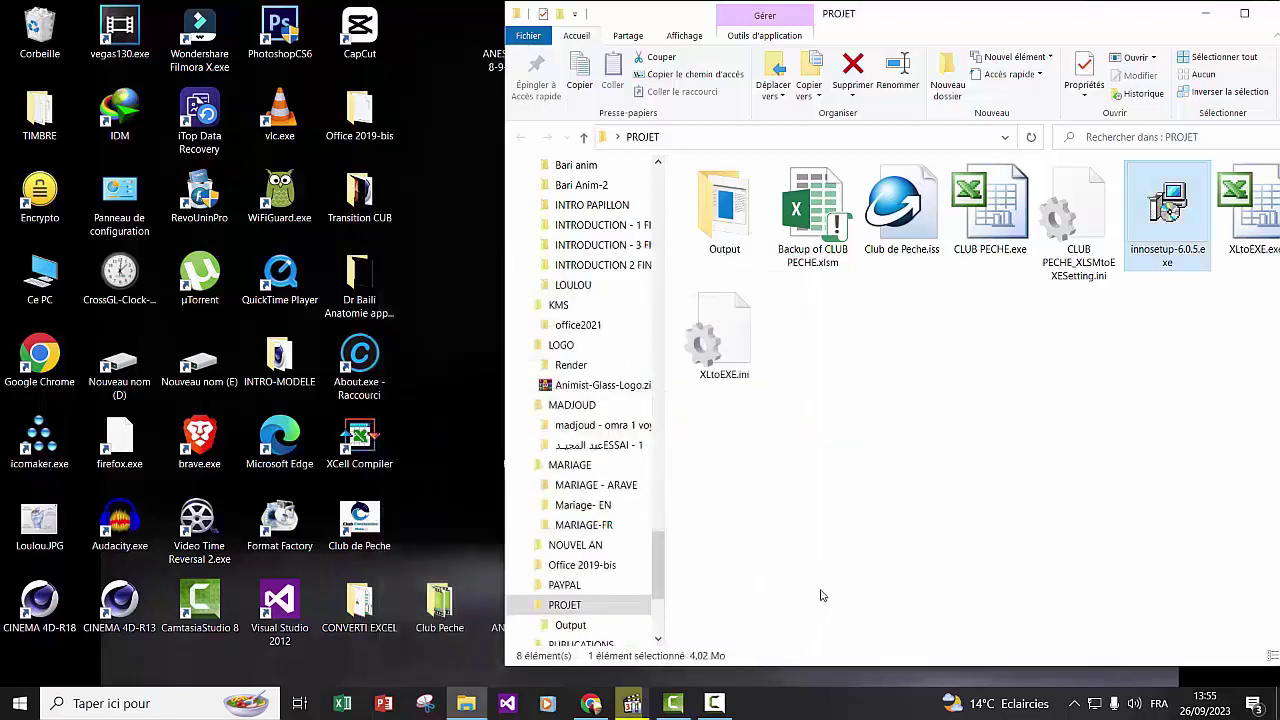
key(alt+F4)
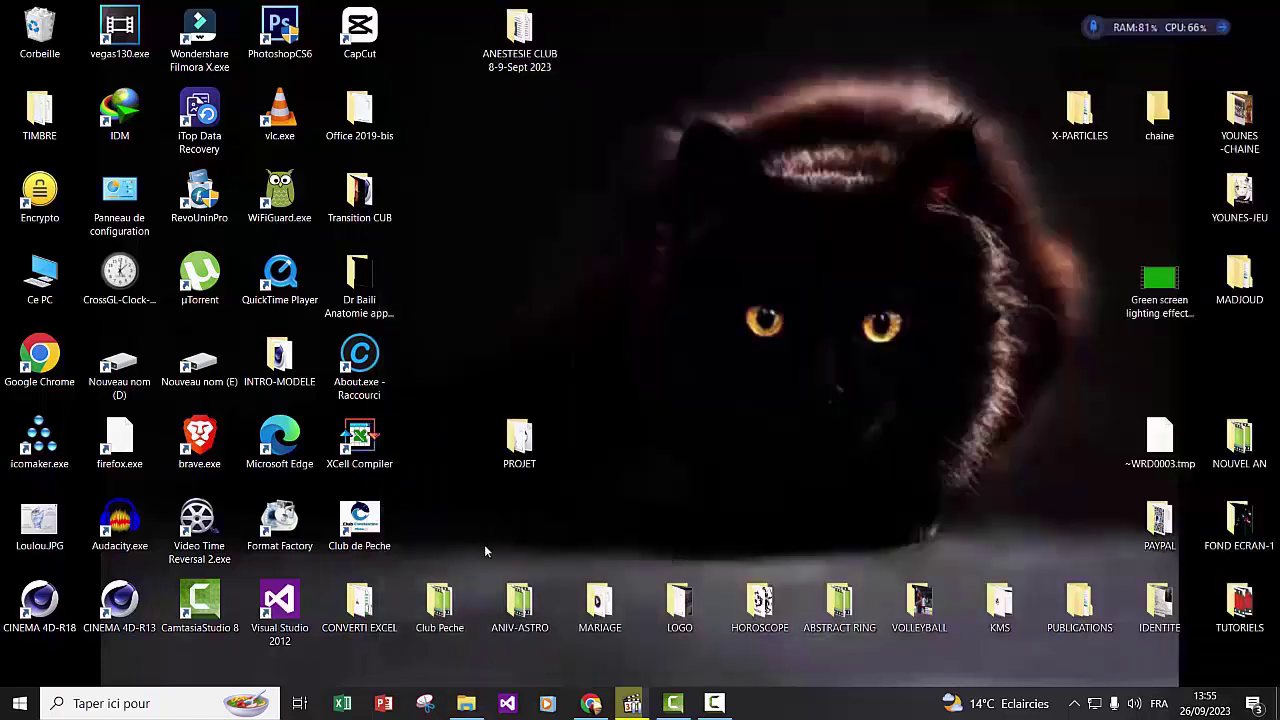
Launch Club de Peche from the desktop, try Consulter, enter the password, and open the members file.
double_click(371, 529)
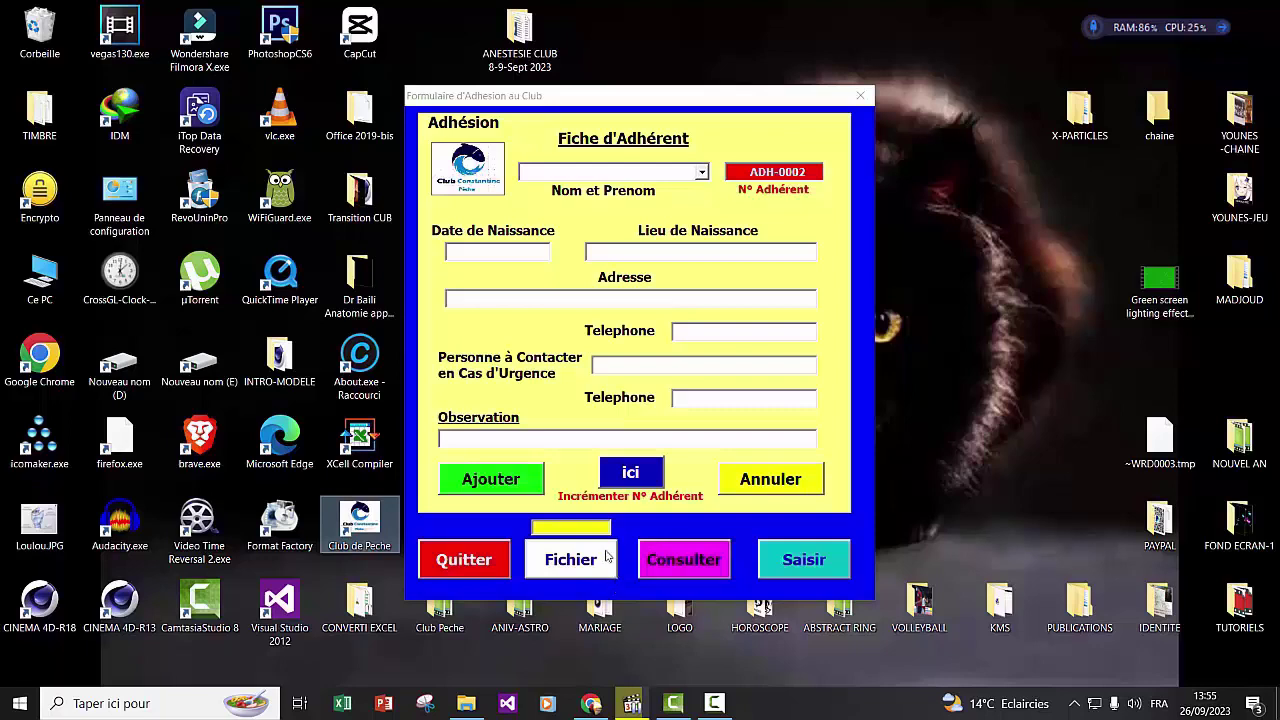
click(660, 562)
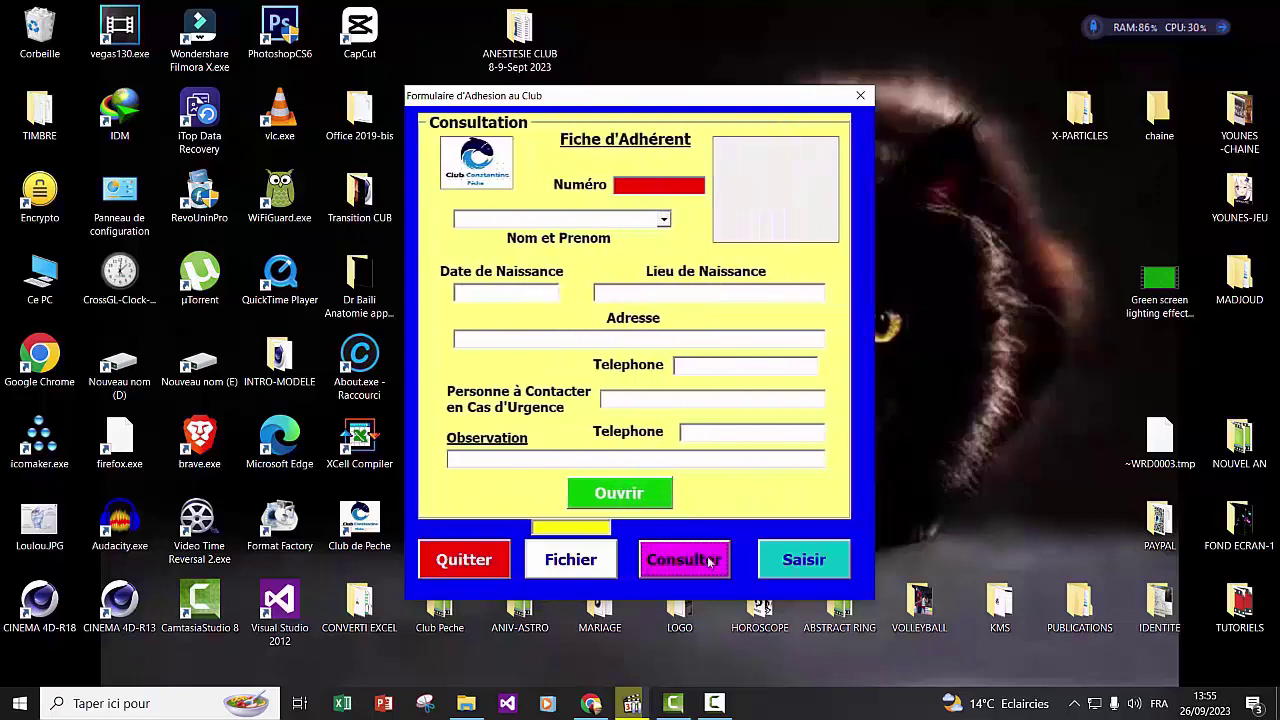
click(815, 562)
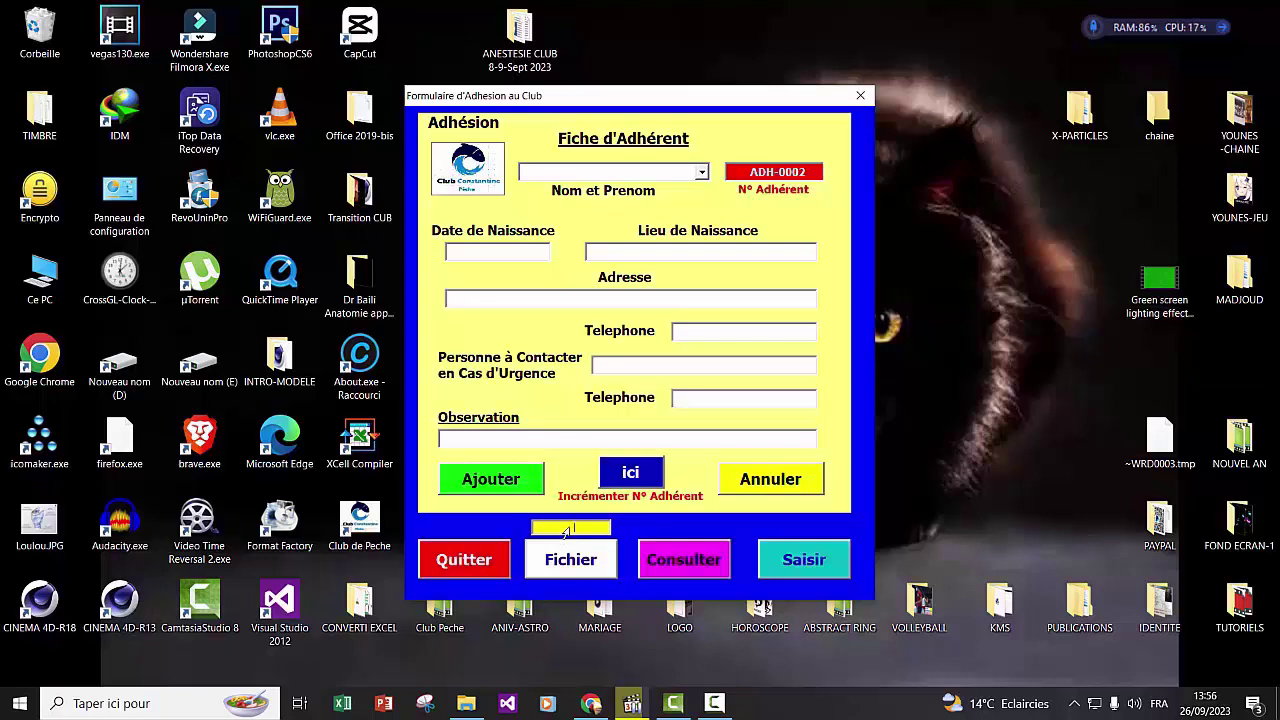
text(****)
click(560, 560)
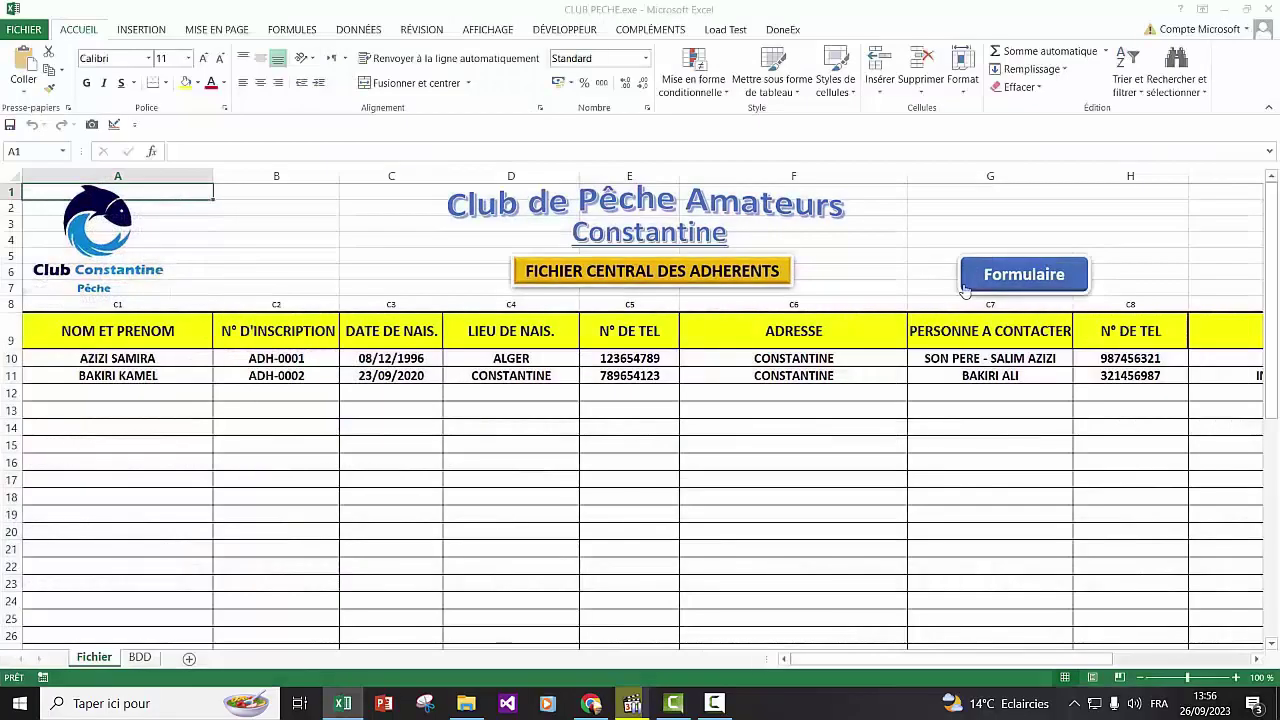
Consult the first listed member's full record, then switch back to Saisir for new entries.
click(1018, 276)
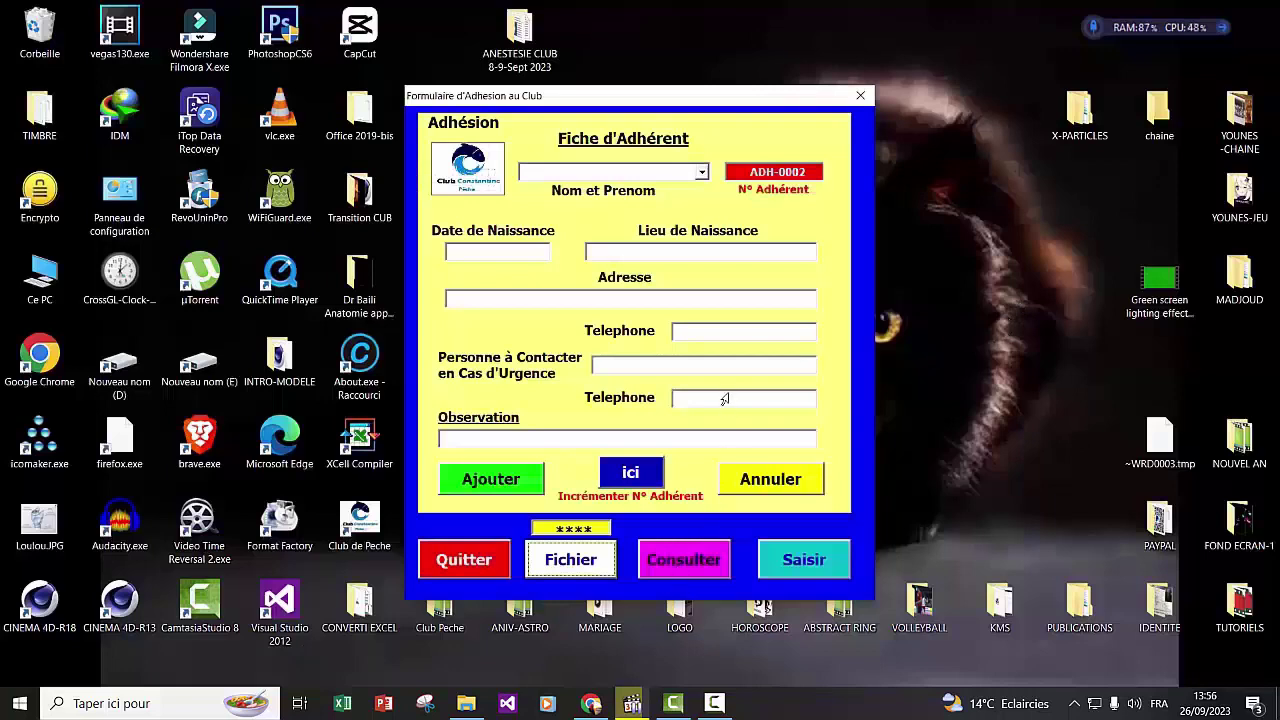
click(692, 553)
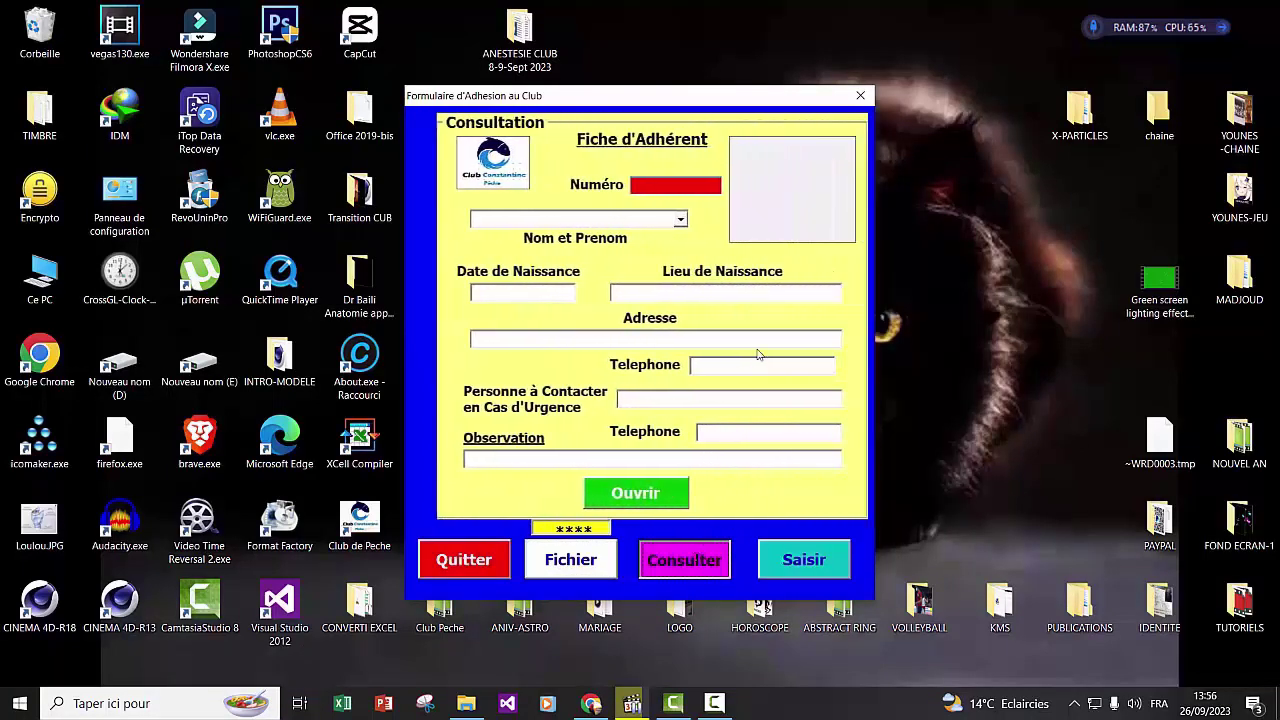
click(663, 220)
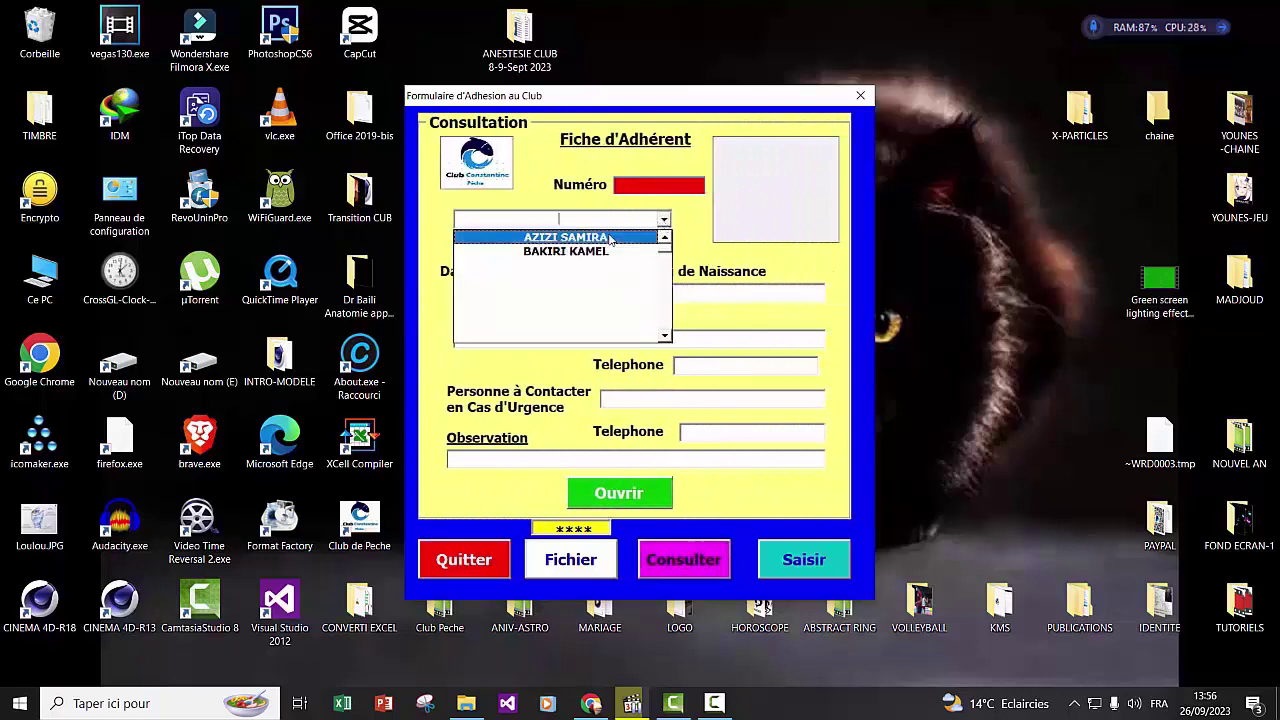
click(603, 240)
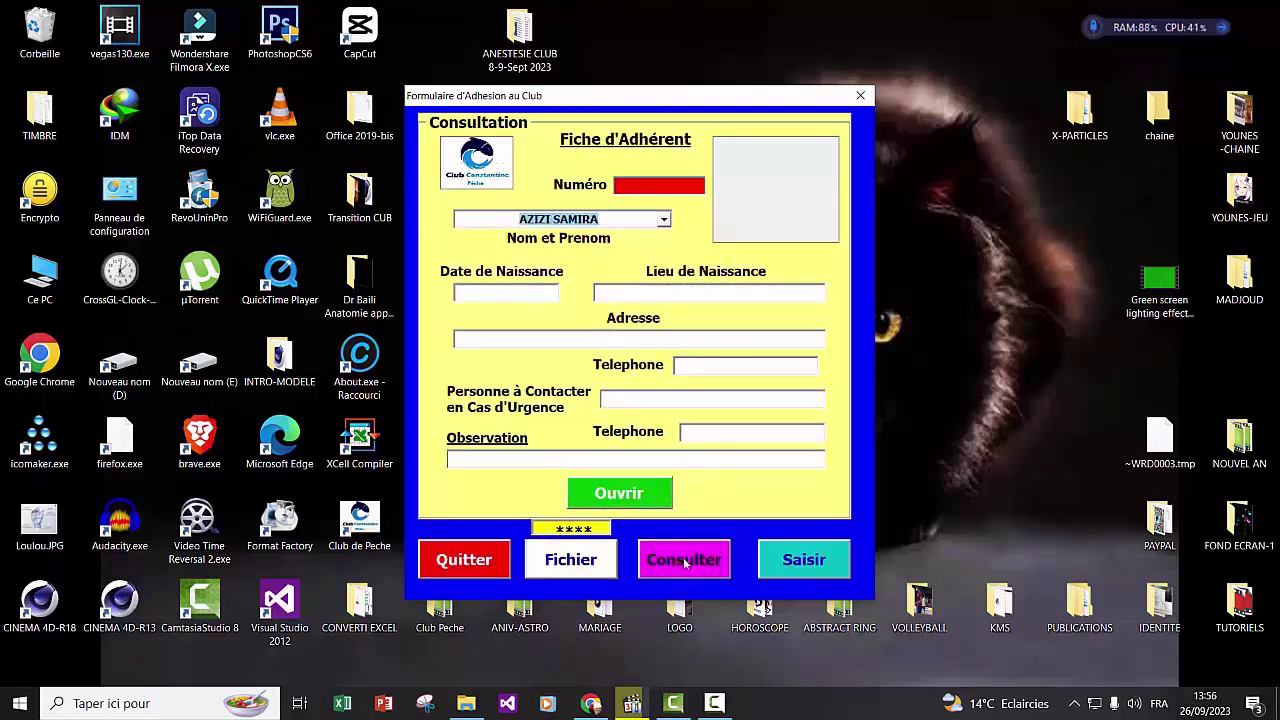
click(611, 497)
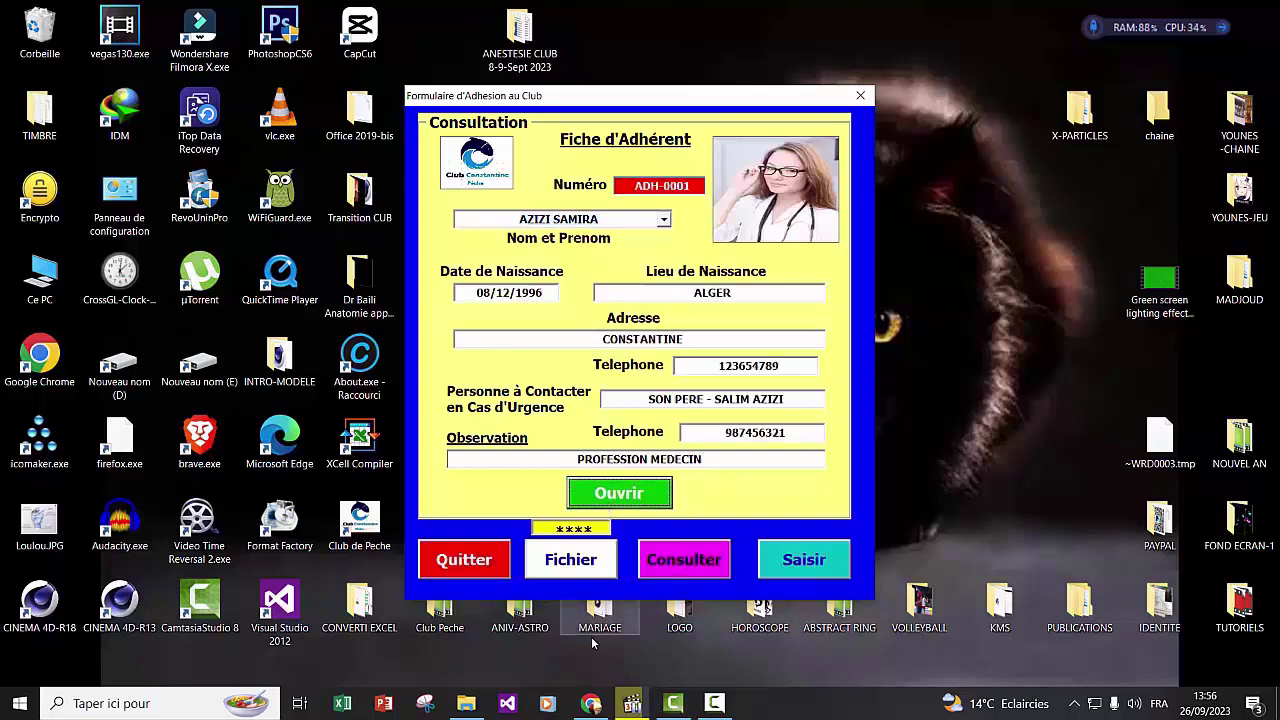
click(818, 566)
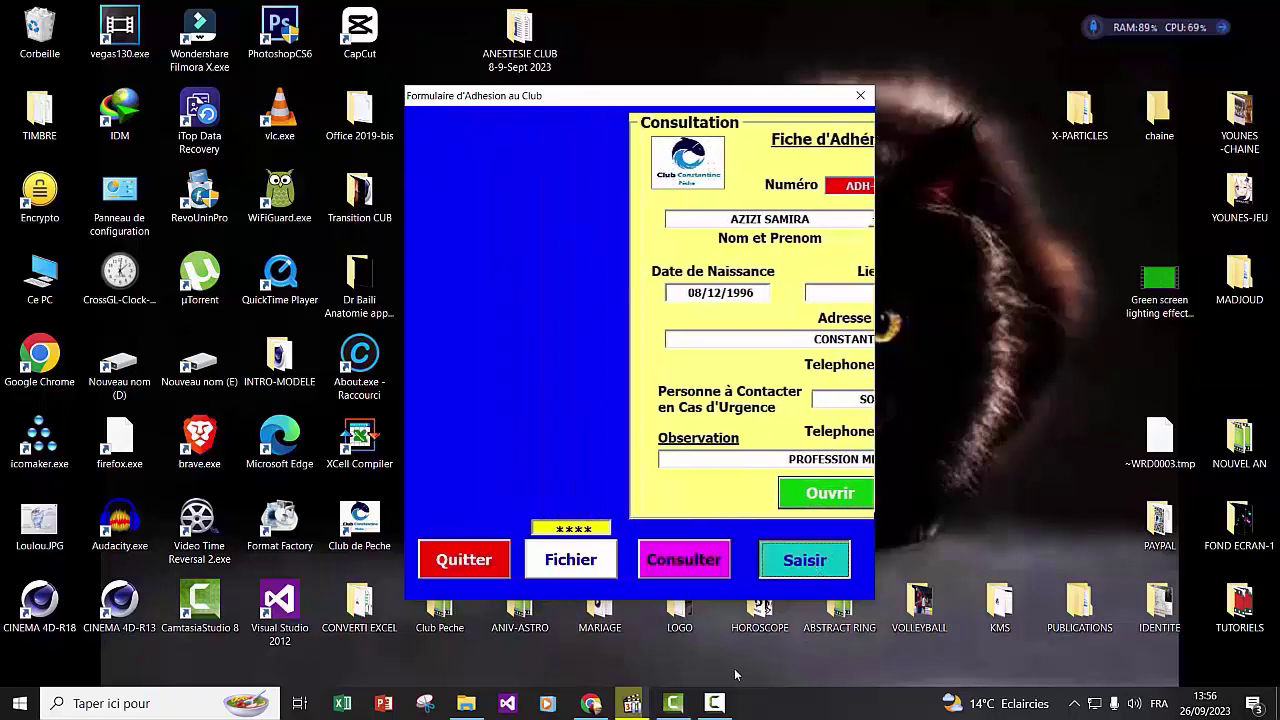